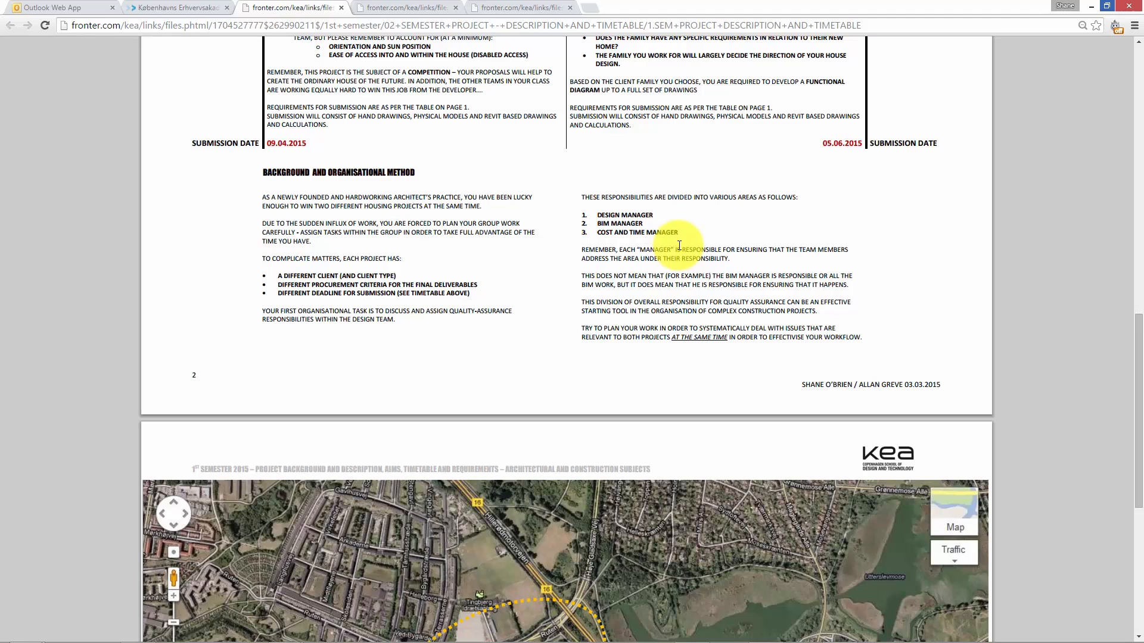
Read the assignment's section on background, organisational method and the design, BIM and cost manager responsibilities
drag(678, 232, 595, 235)
click(626, 233)
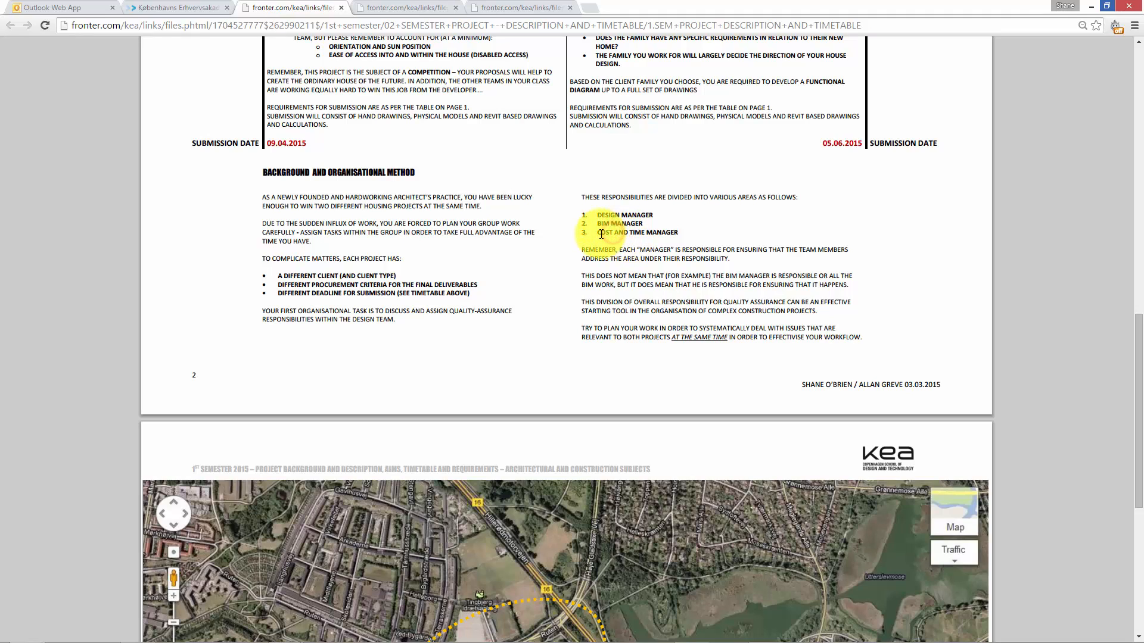
drag(597, 232, 675, 228)
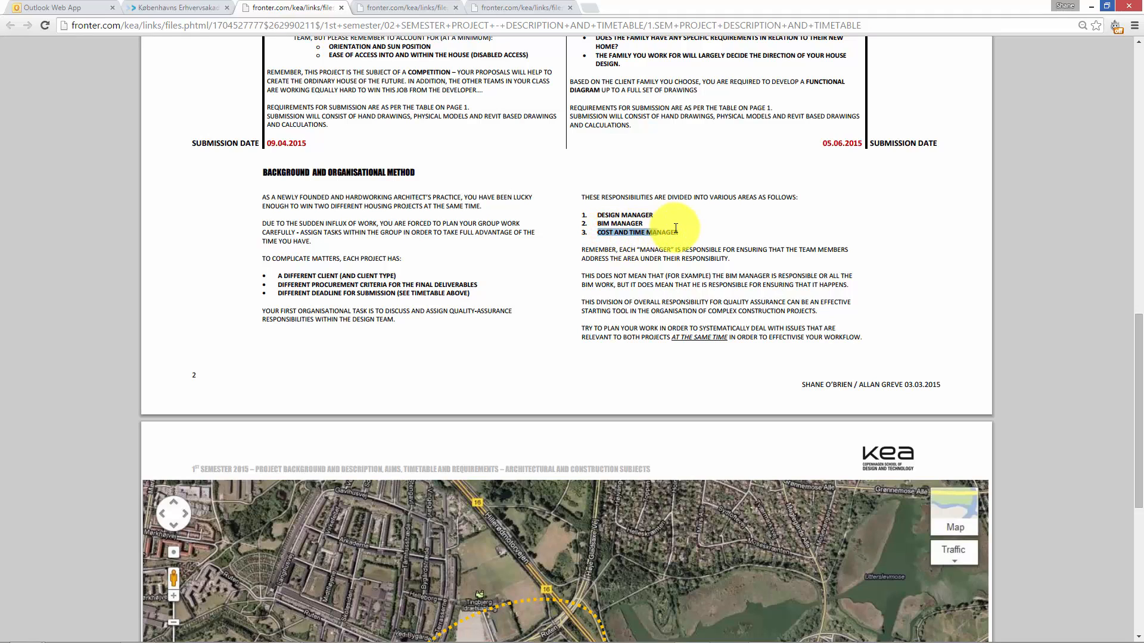
click(637, 233)
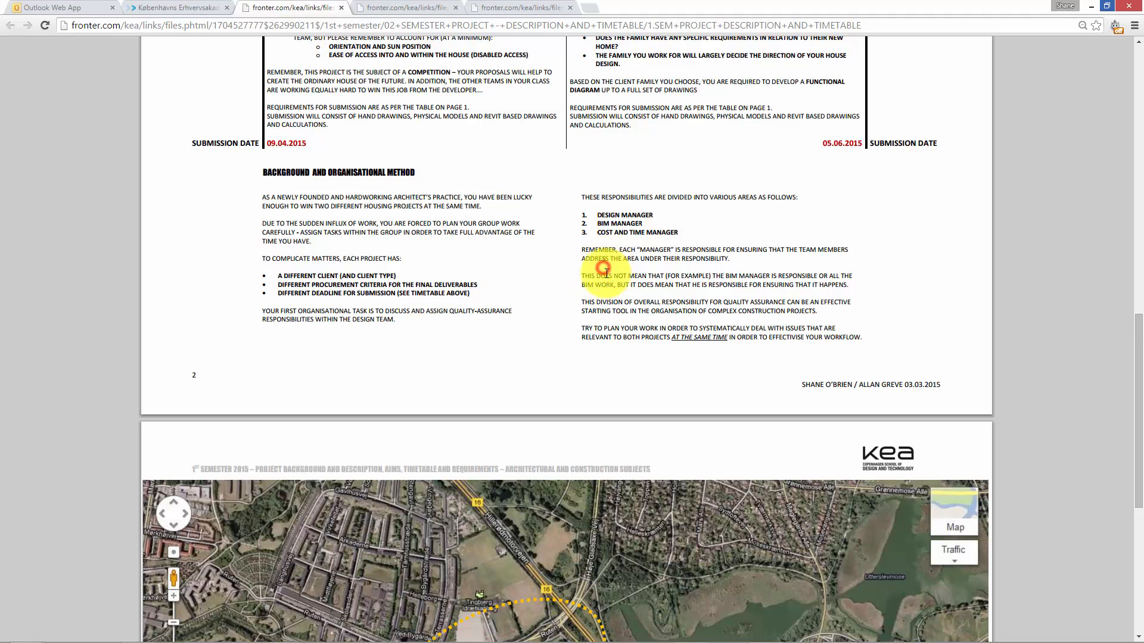
click(600, 227)
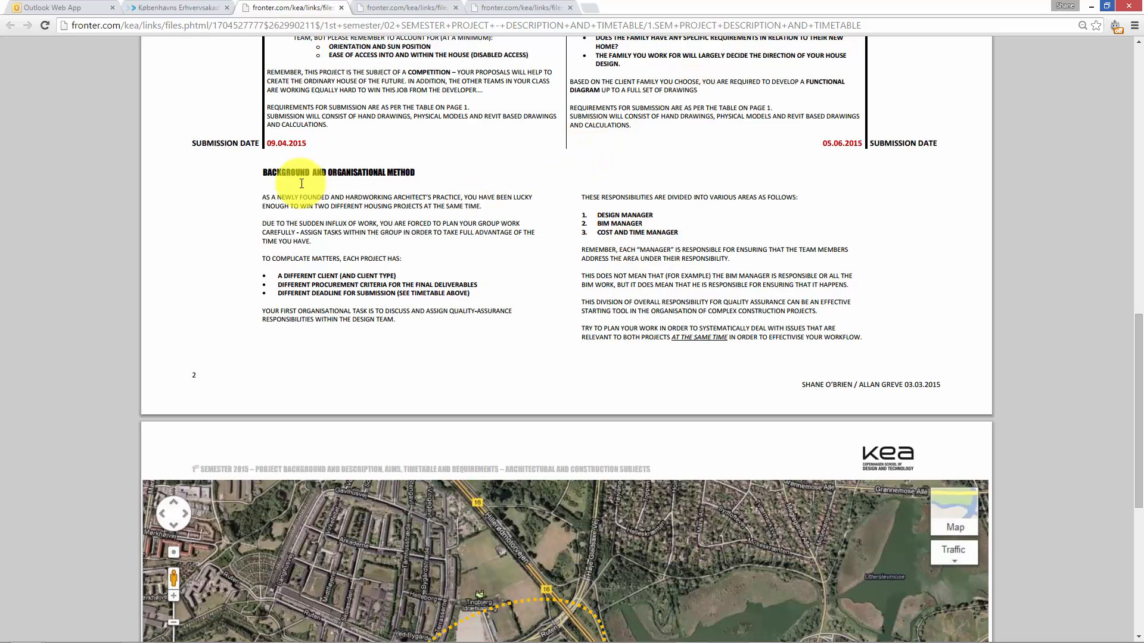
Dock the assignment browser on the right half of the screen and start a new Blank Project
drag(759, 12, 1137, 46)
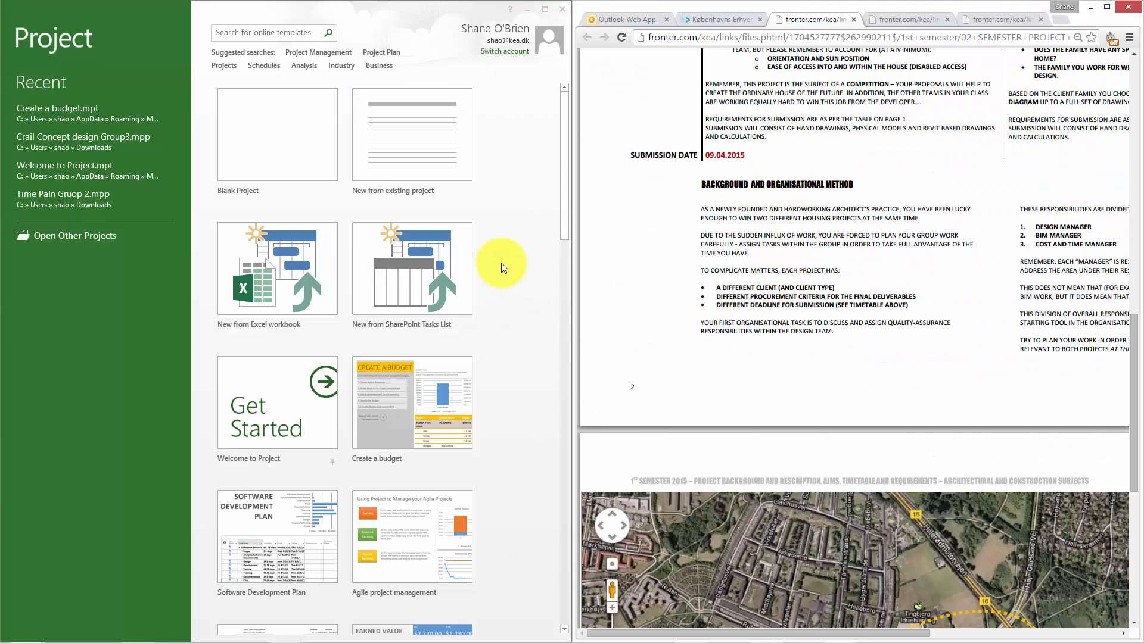
click(562, 169)
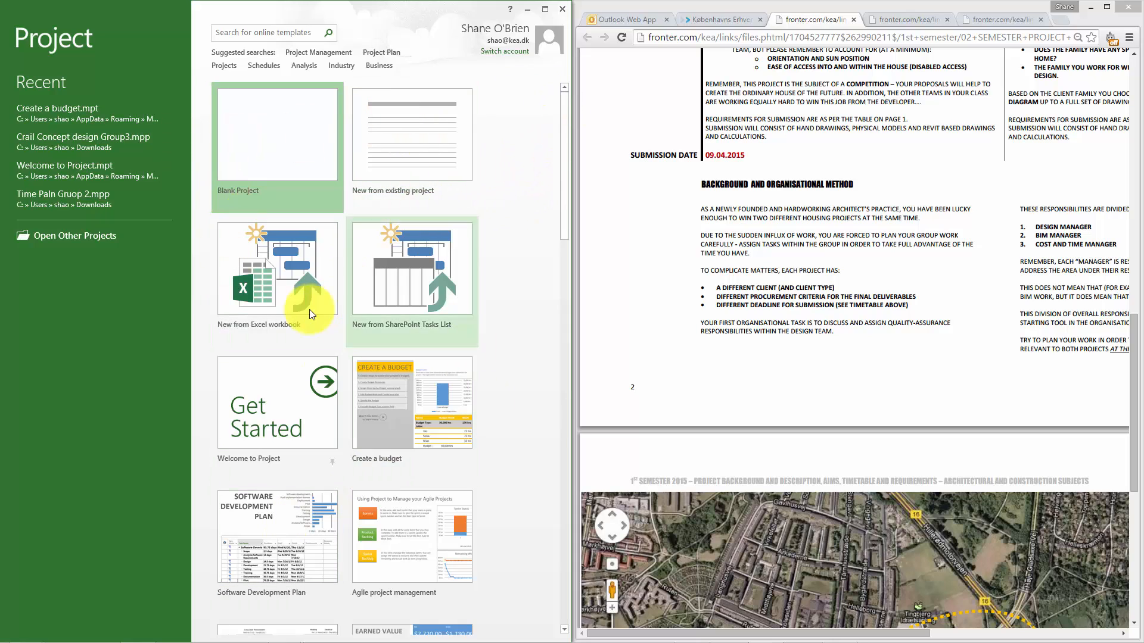
scroll(364, 295, down, 1)
scroll(366, 298, up, 1)
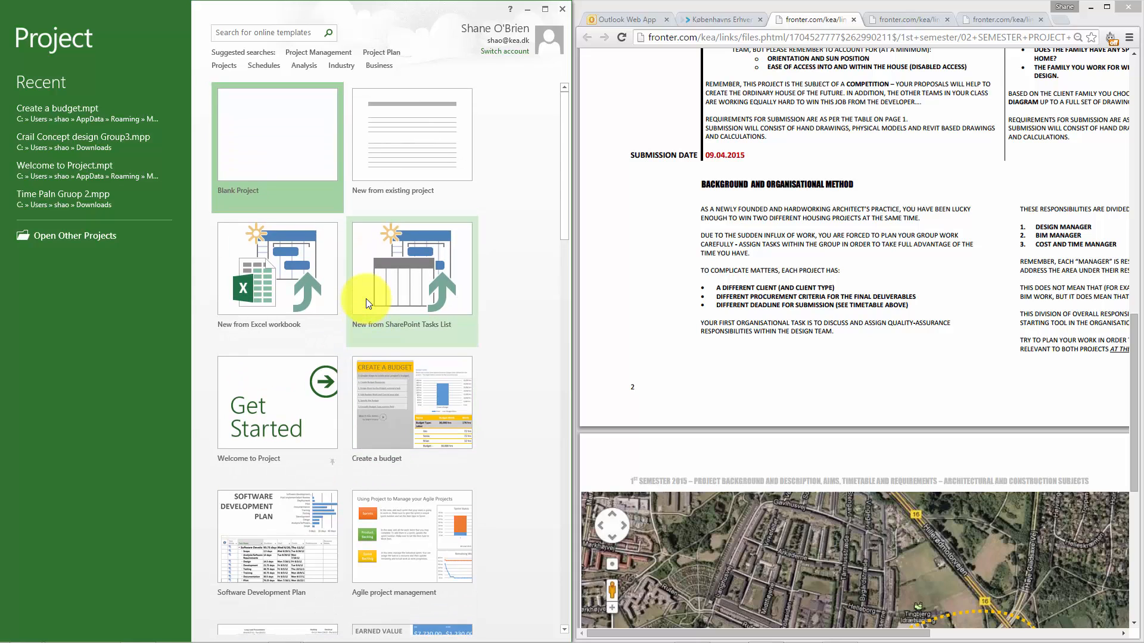
click(282, 132)
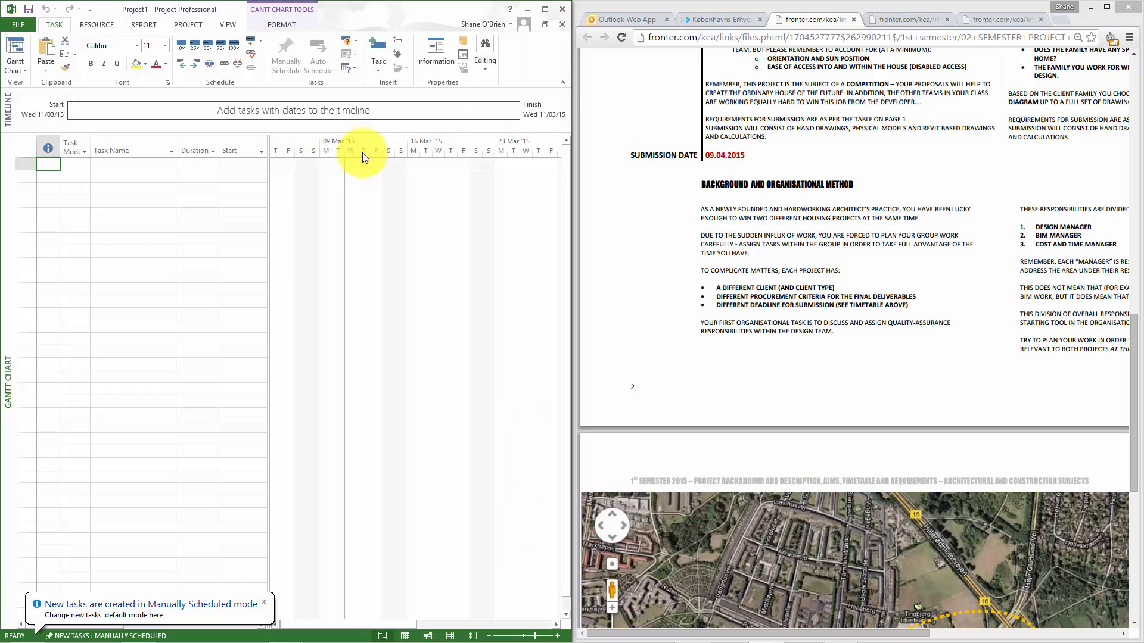
Maximize the project window and widen the task table and its Task Mode column
click(544, 9)
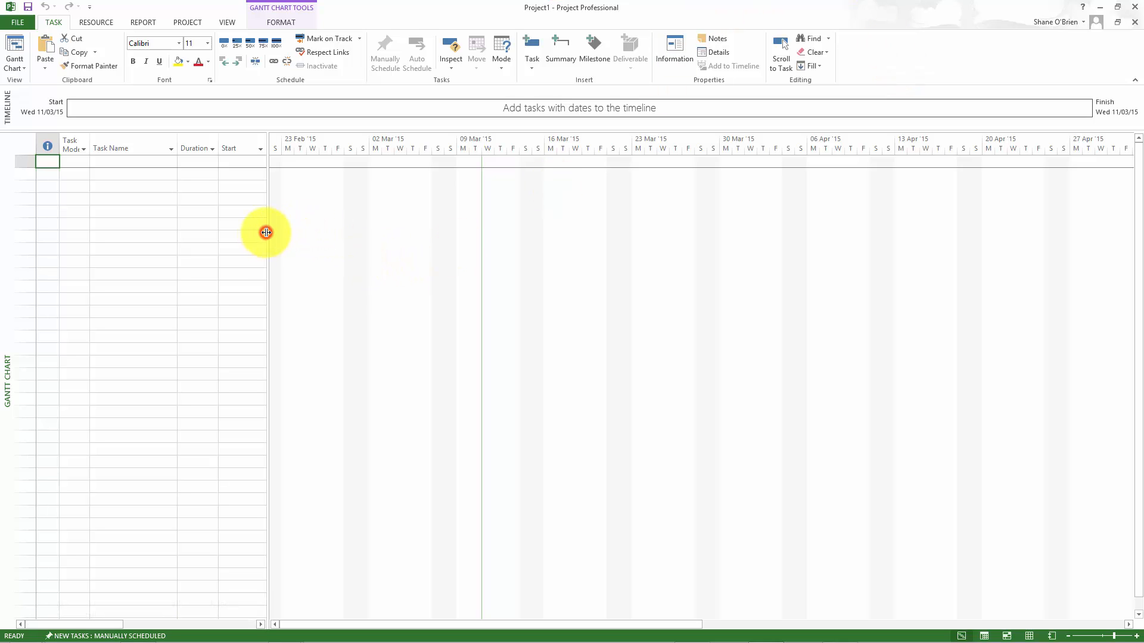
drag(266, 233, 299, 231)
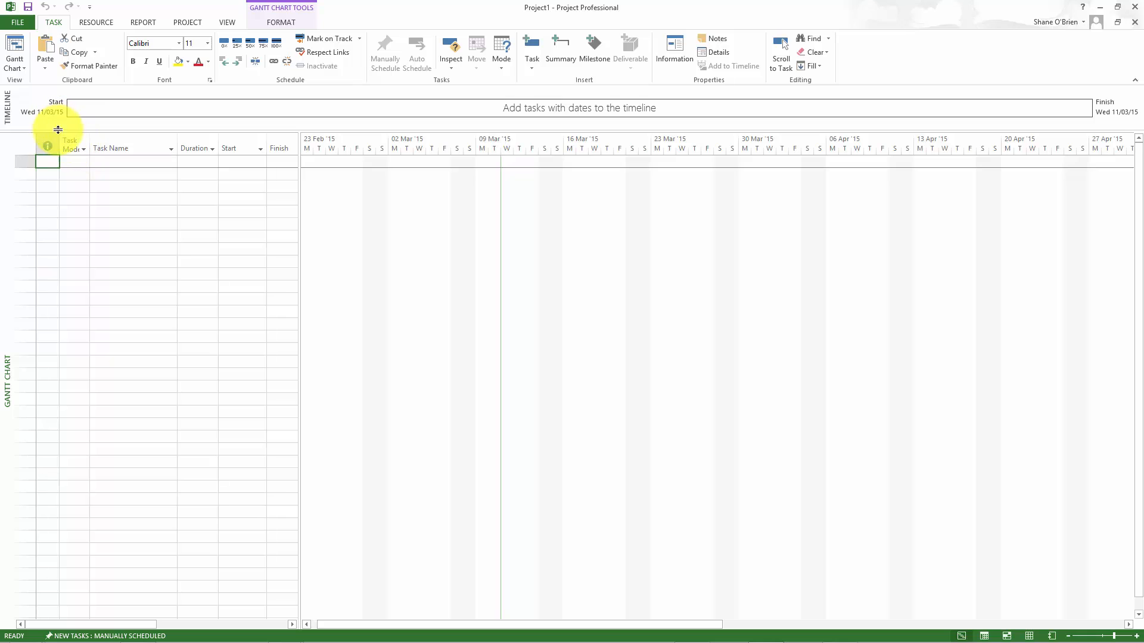
drag(58, 138, 65, 140)
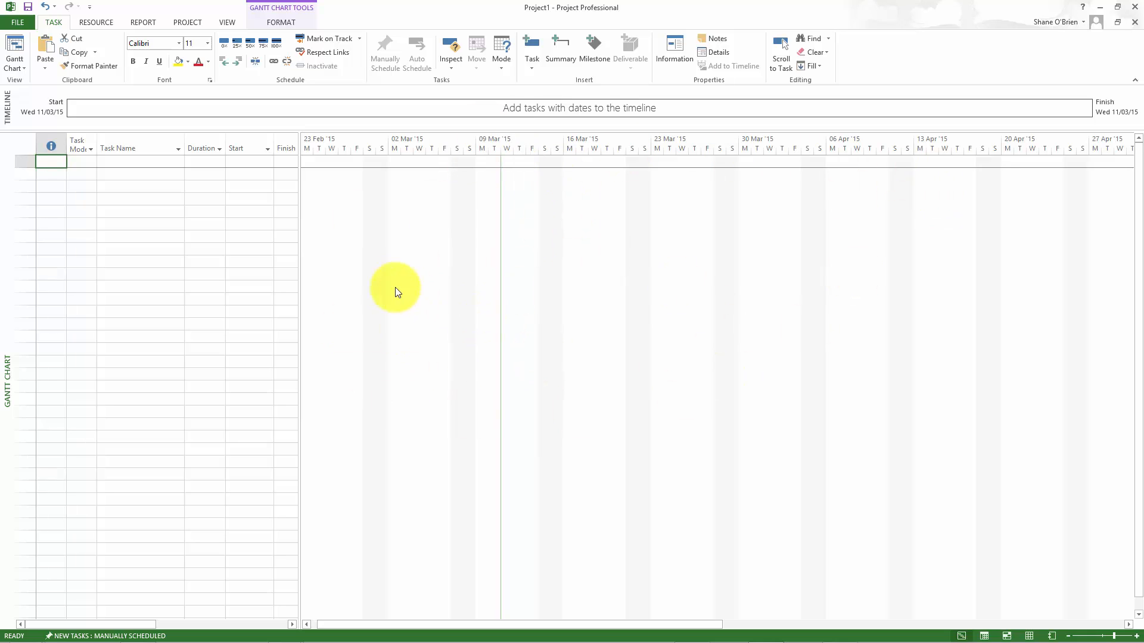
Switch the view to Network Diagram and back to the Gantt Chart
click(17, 68)
click(17, 68)
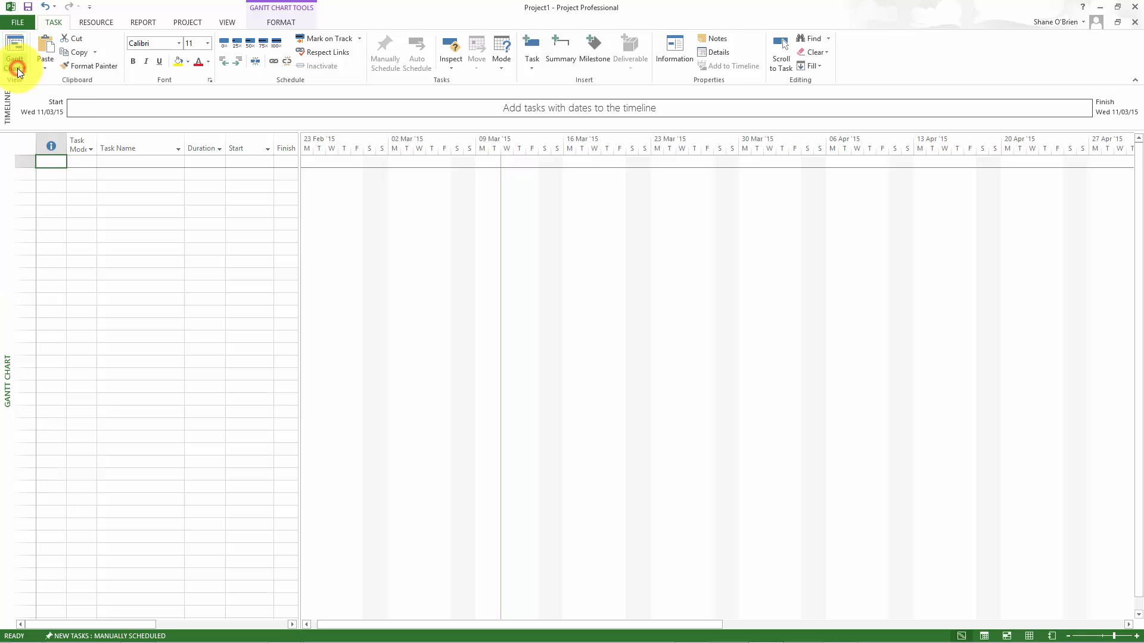
click(9, 68)
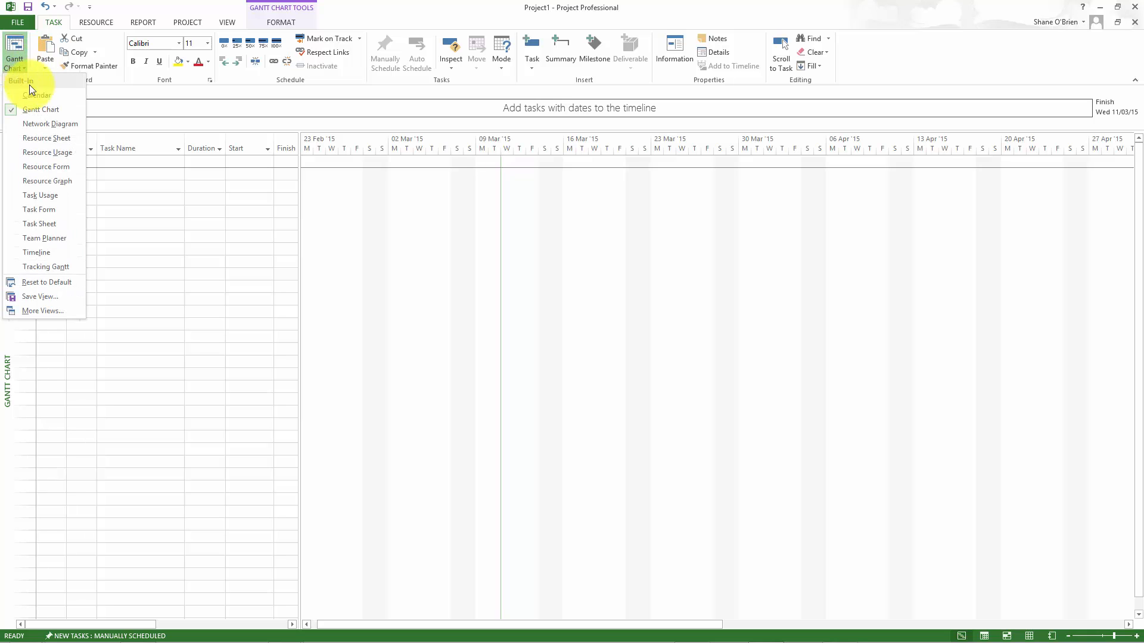
click(34, 123)
click(19, 69)
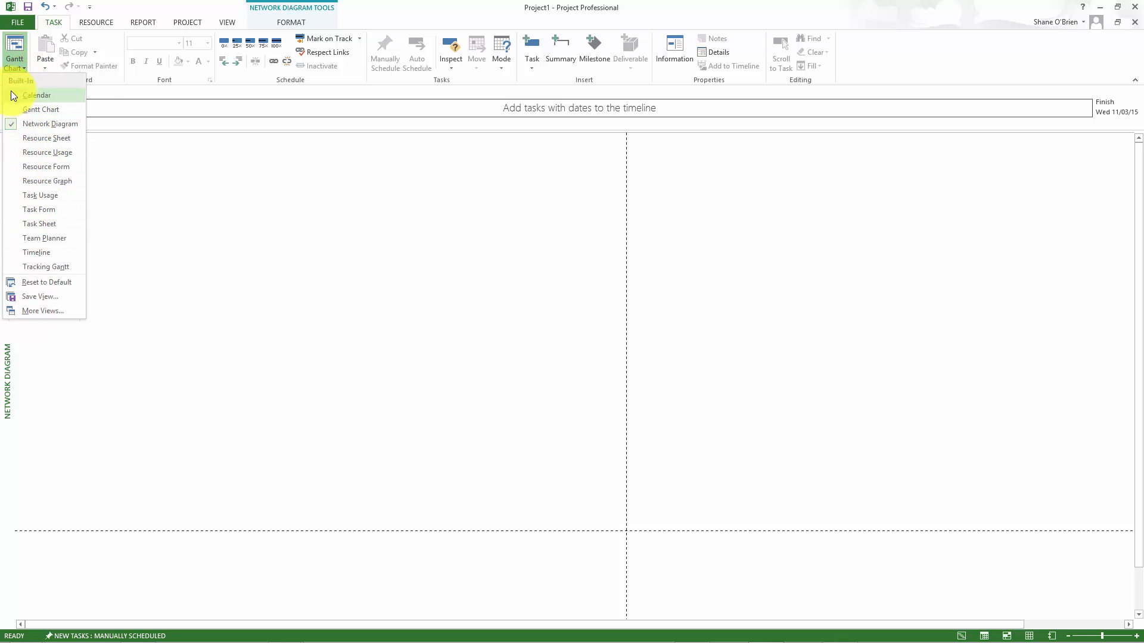
click(16, 67)
click(19, 51)
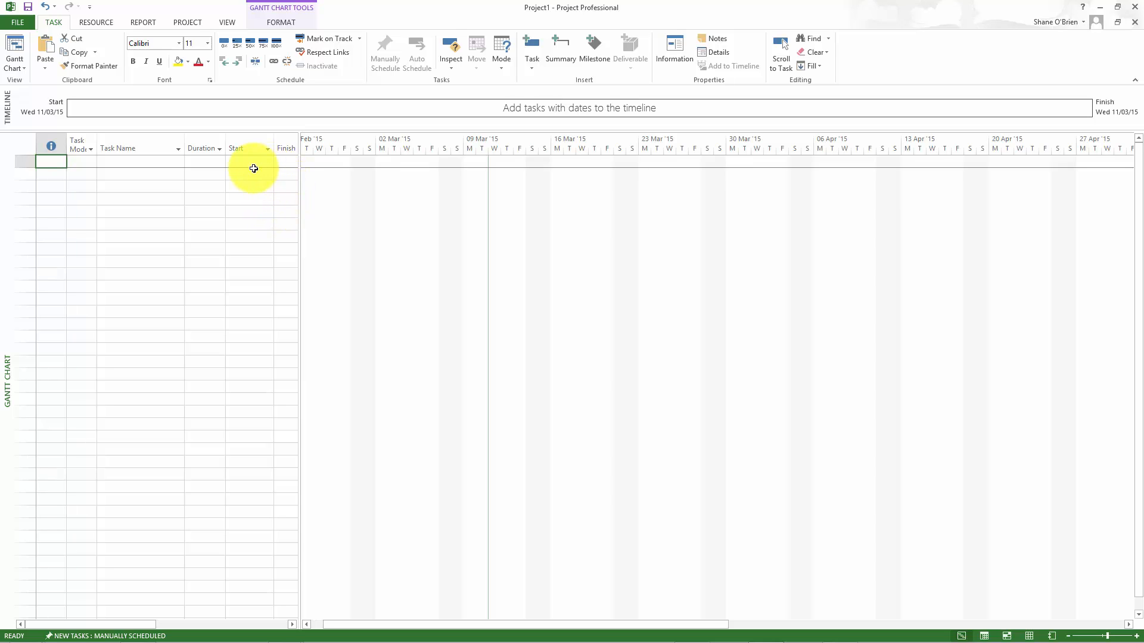
Open the project options and set the project currency to DKK in the display settings
click(16, 21)
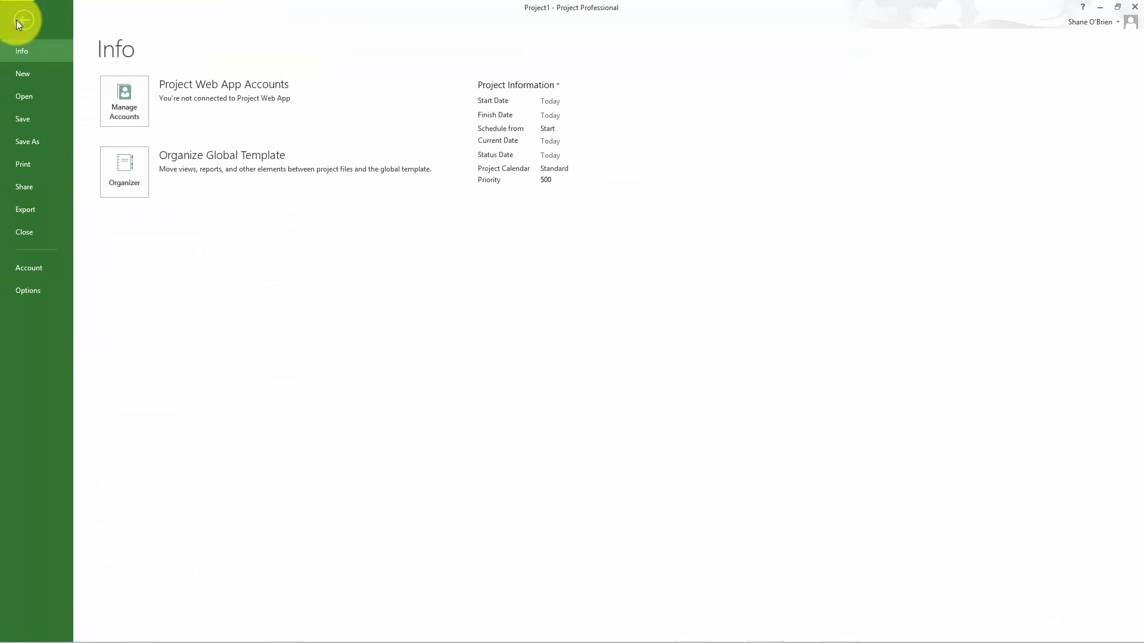
click(34, 290)
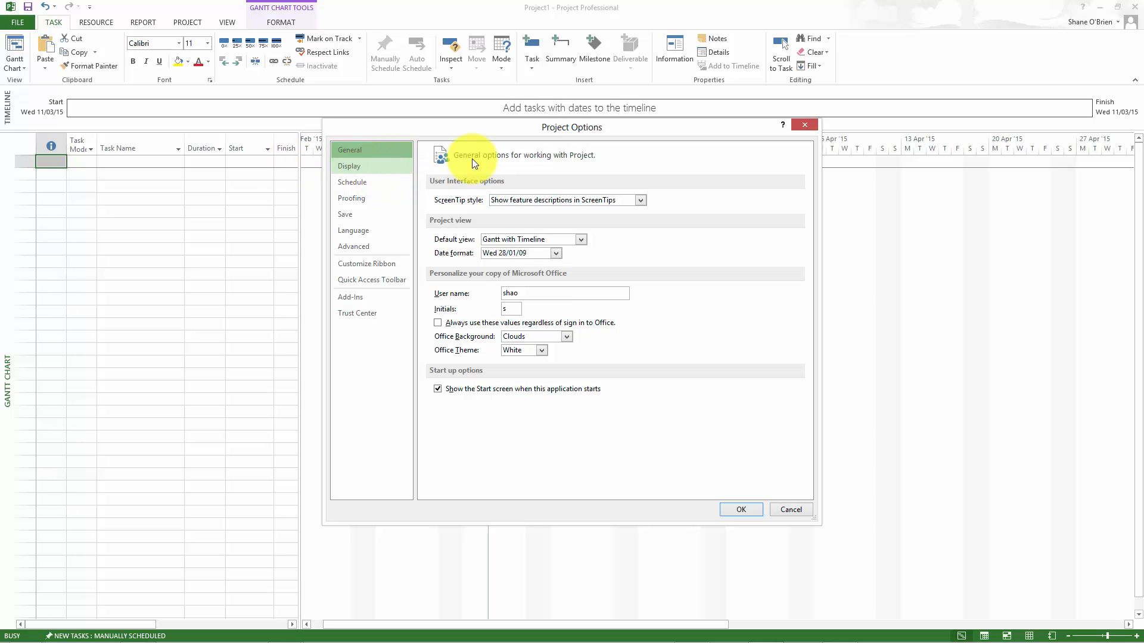
click(343, 167)
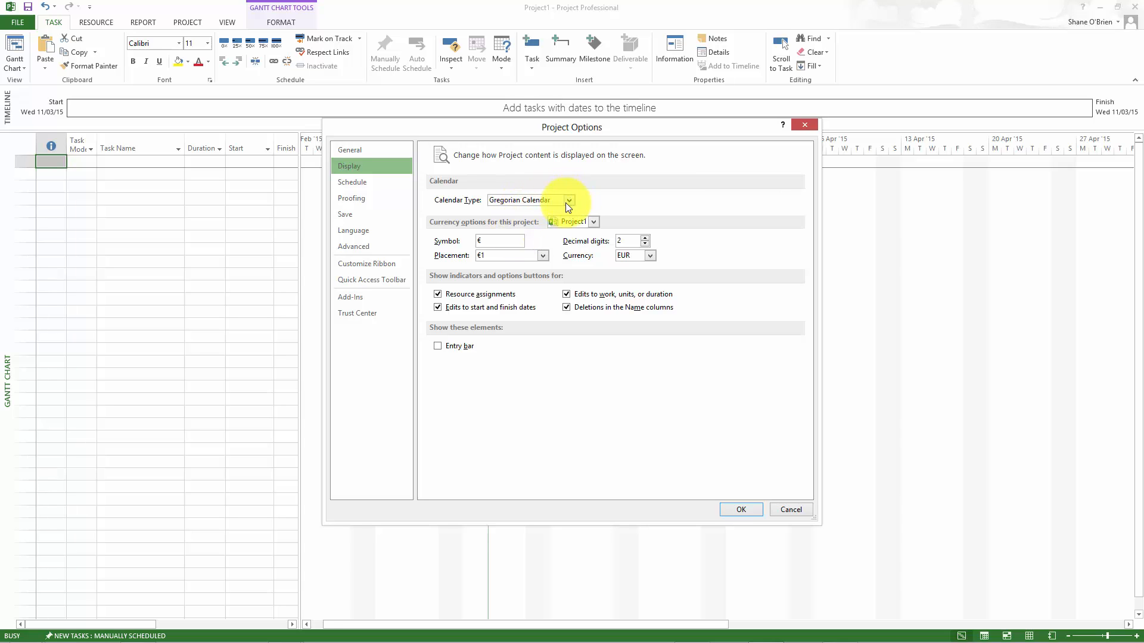
click(508, 241)
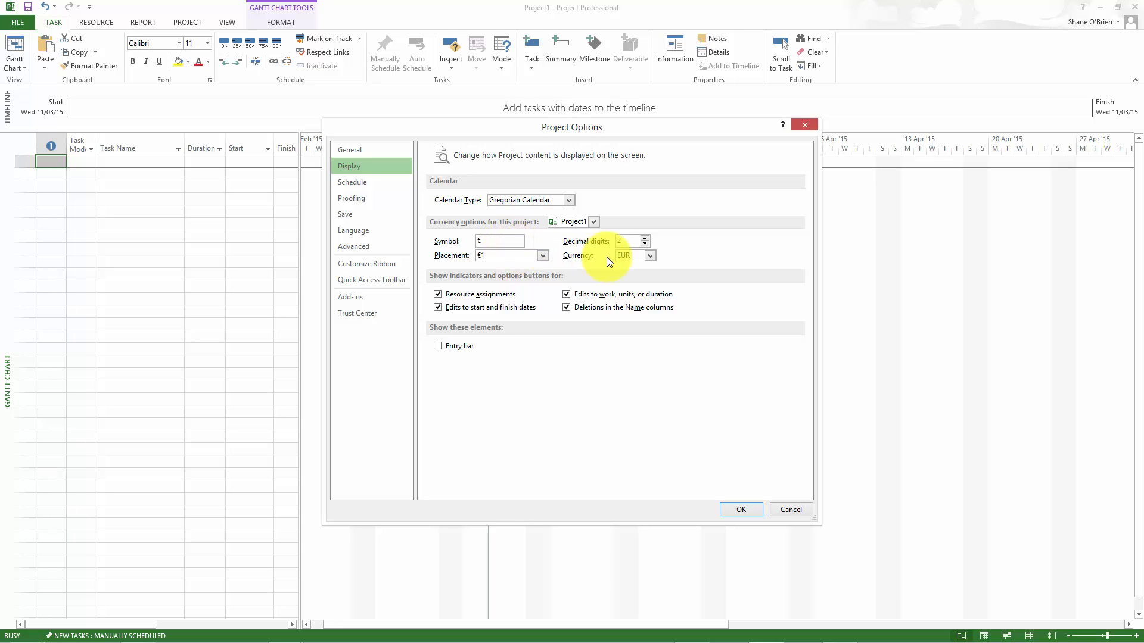
click(648, 256)
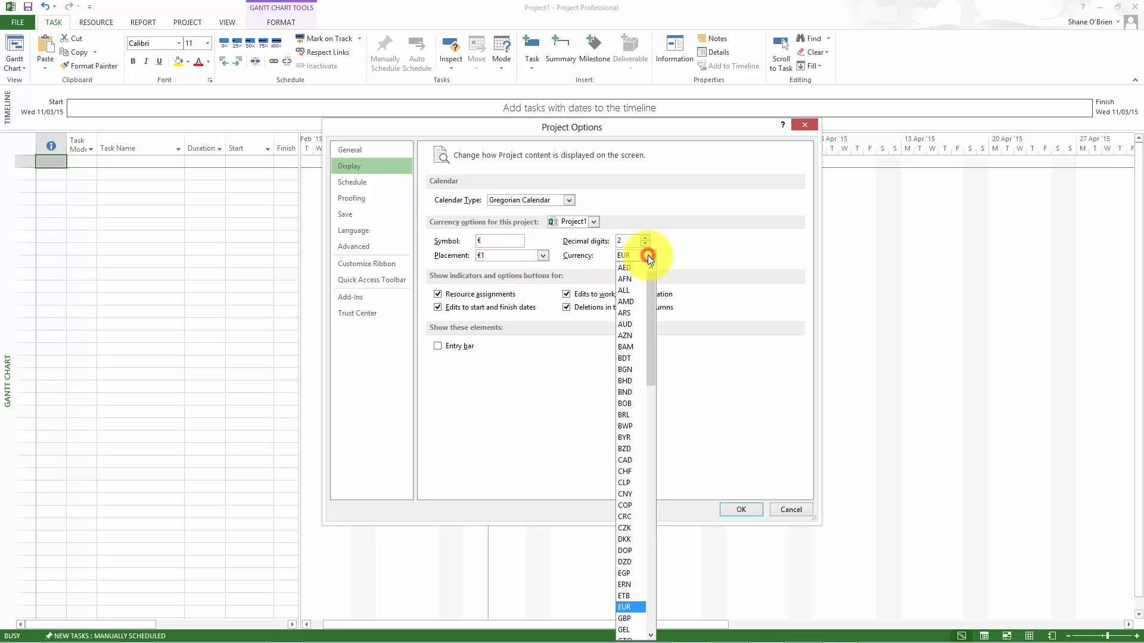
drag(652, 287, 628, 262)
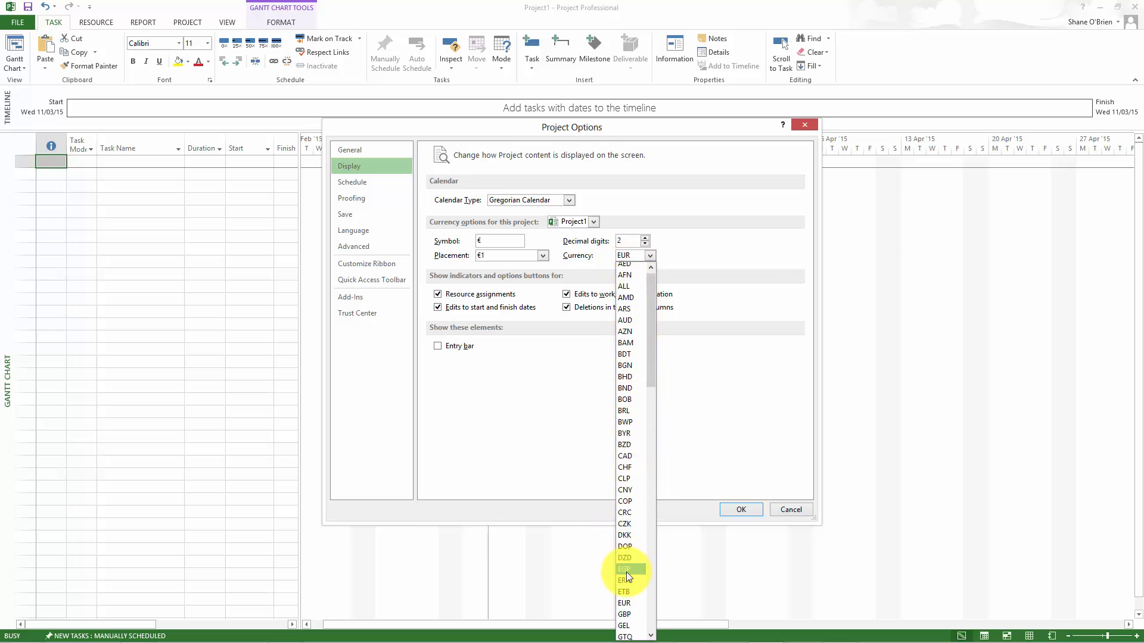
click(624, 536)
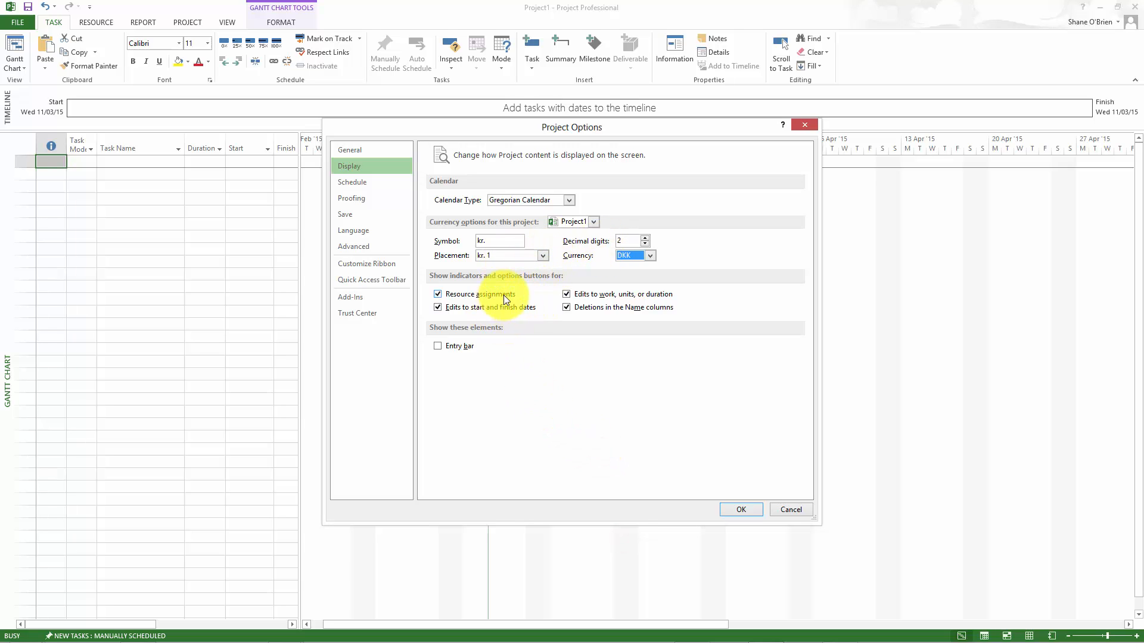
Set the schedule options to 7.2 hours per day and 37 hours per week, and confirm
click(377, 183)
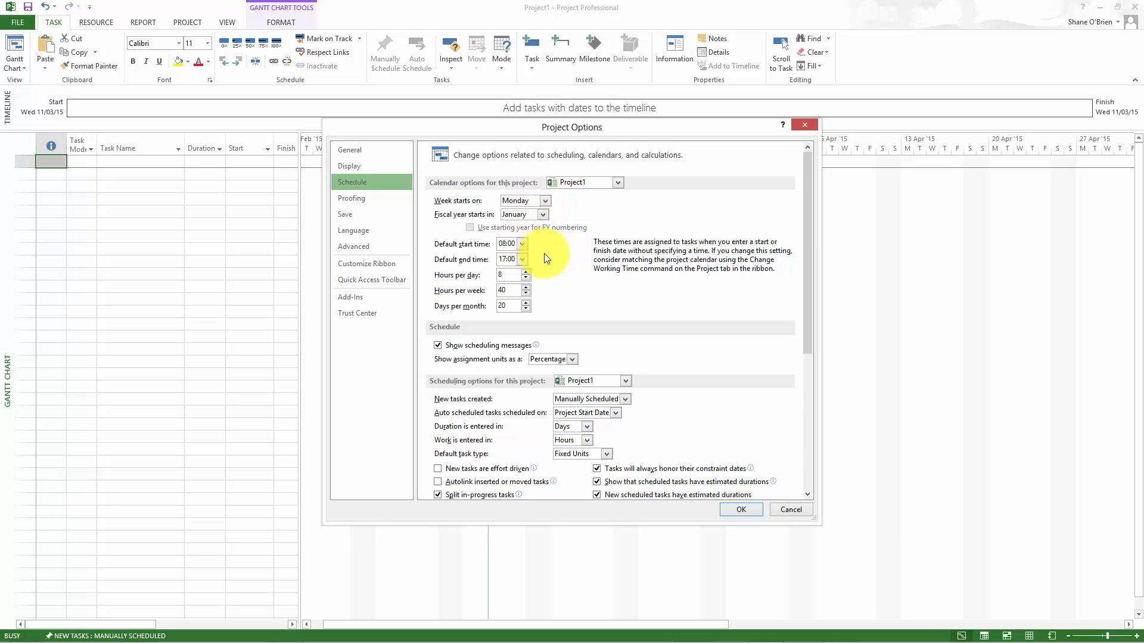
drag(516, 275, 463, 274)
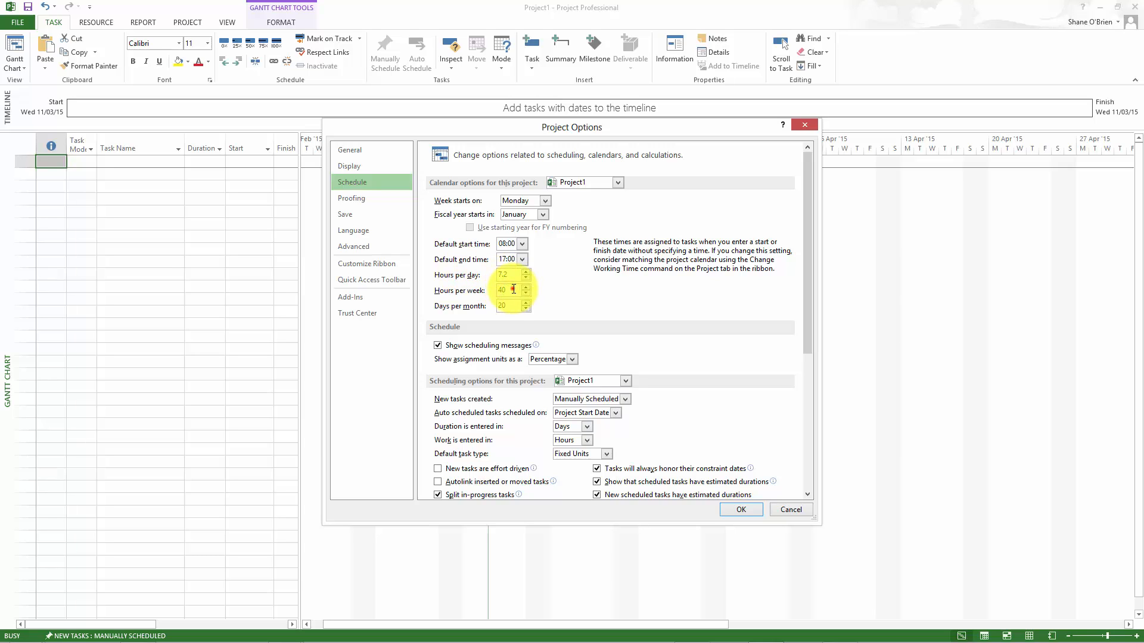
drag(513, 290, 490, 292)
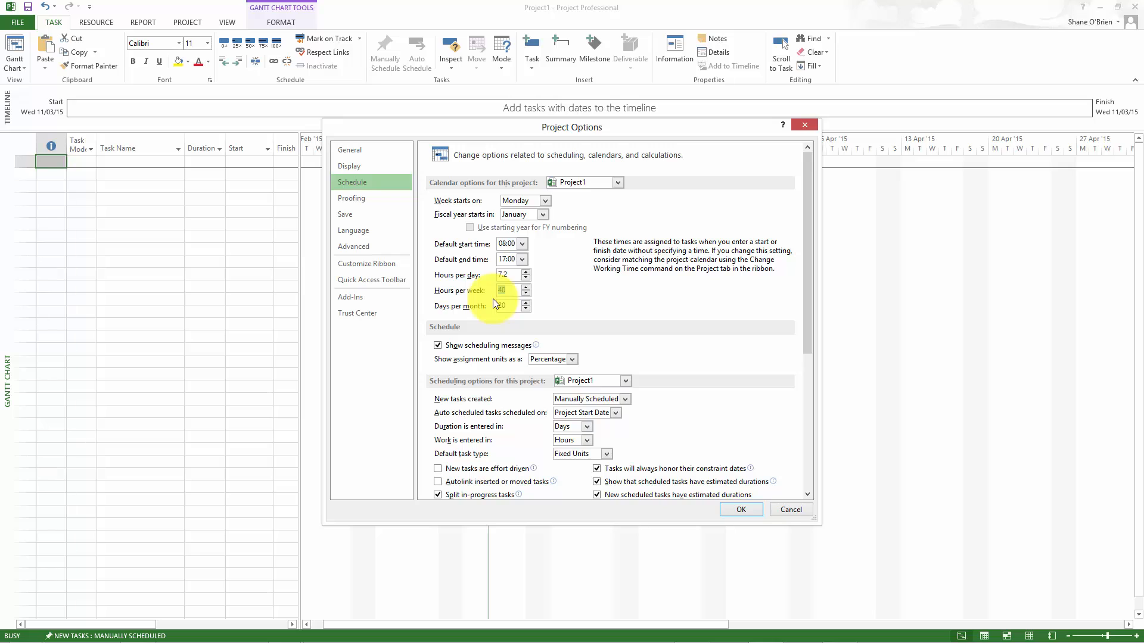
click(599, 306)
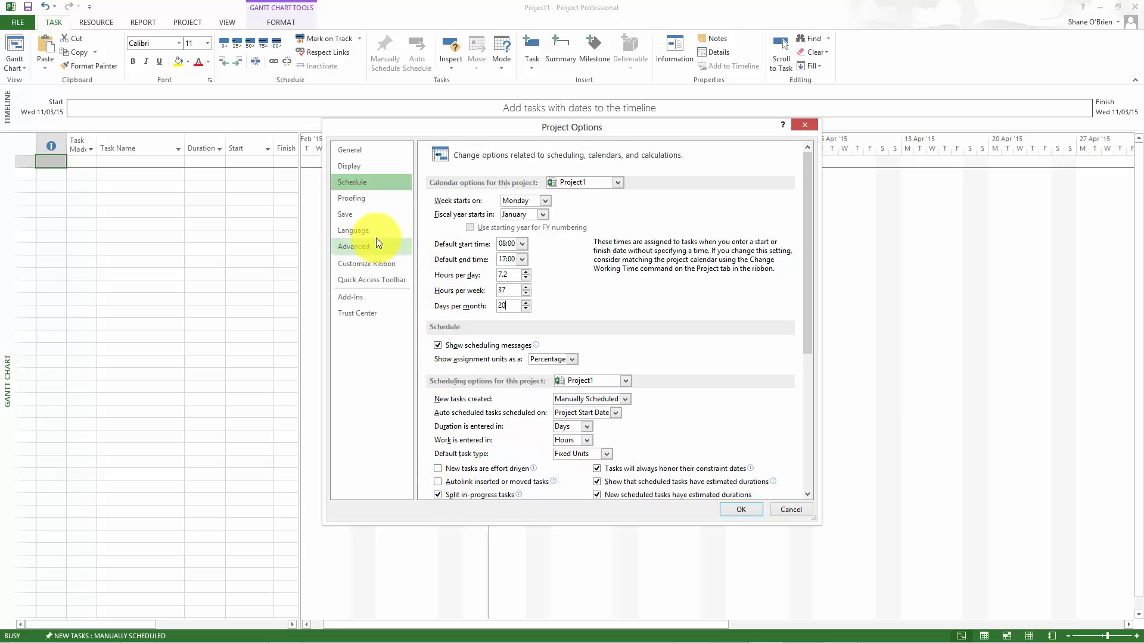
click(745, 513)
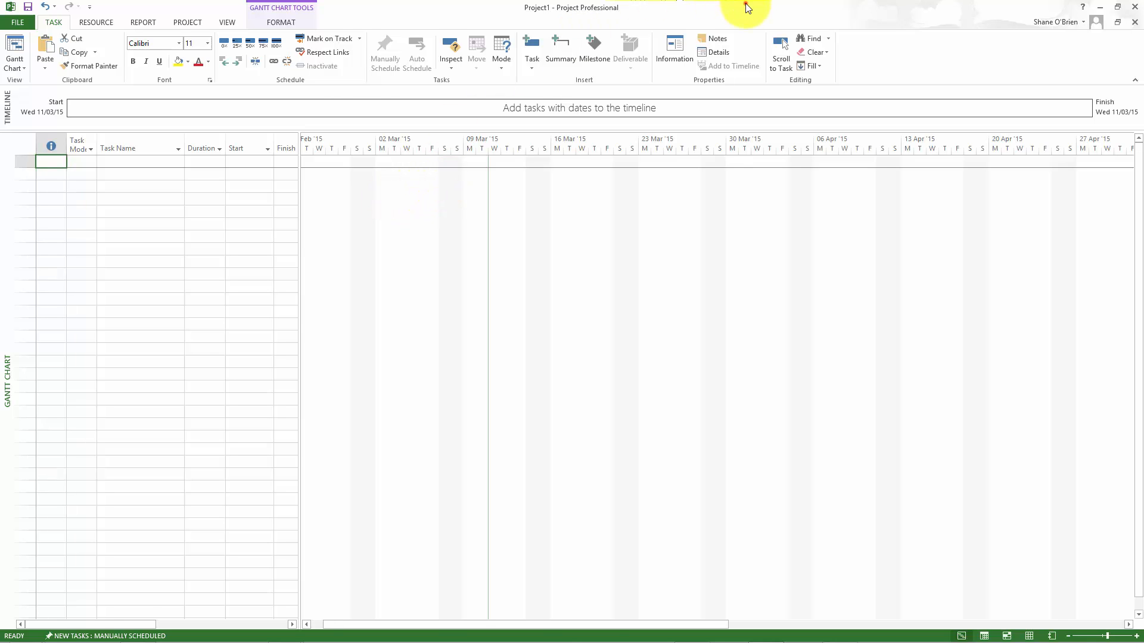
Dock the project window on the left half of the screen beside the assignment
drag(746, 12, 0, 65)
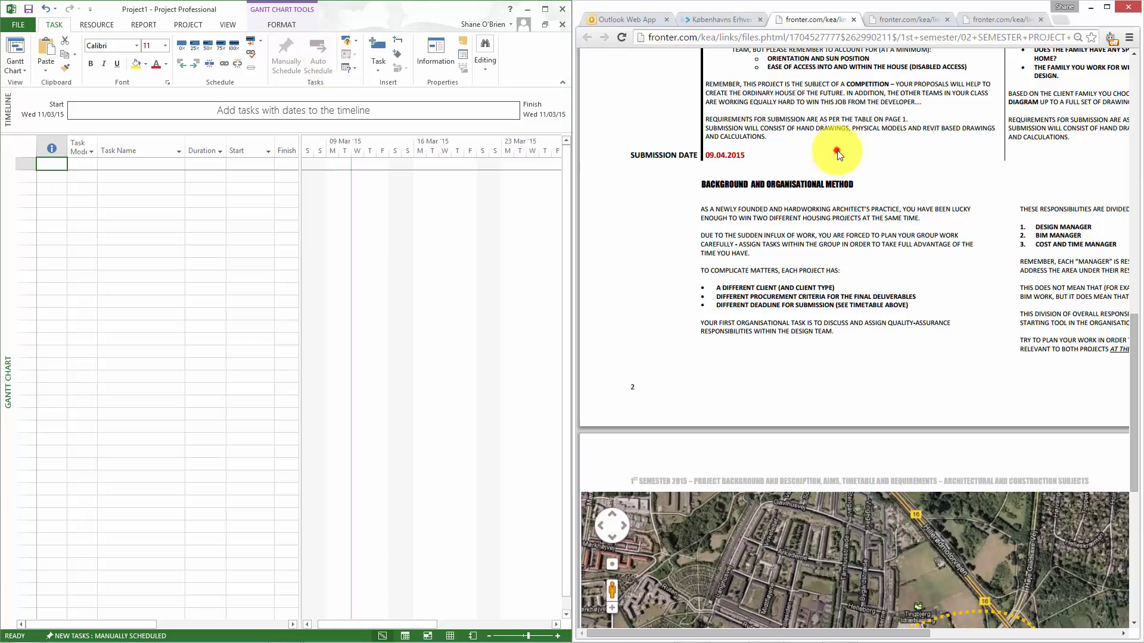
scroll(1016, 311, up, 10)
ctrl+scroll(1009, 321, down, 4)
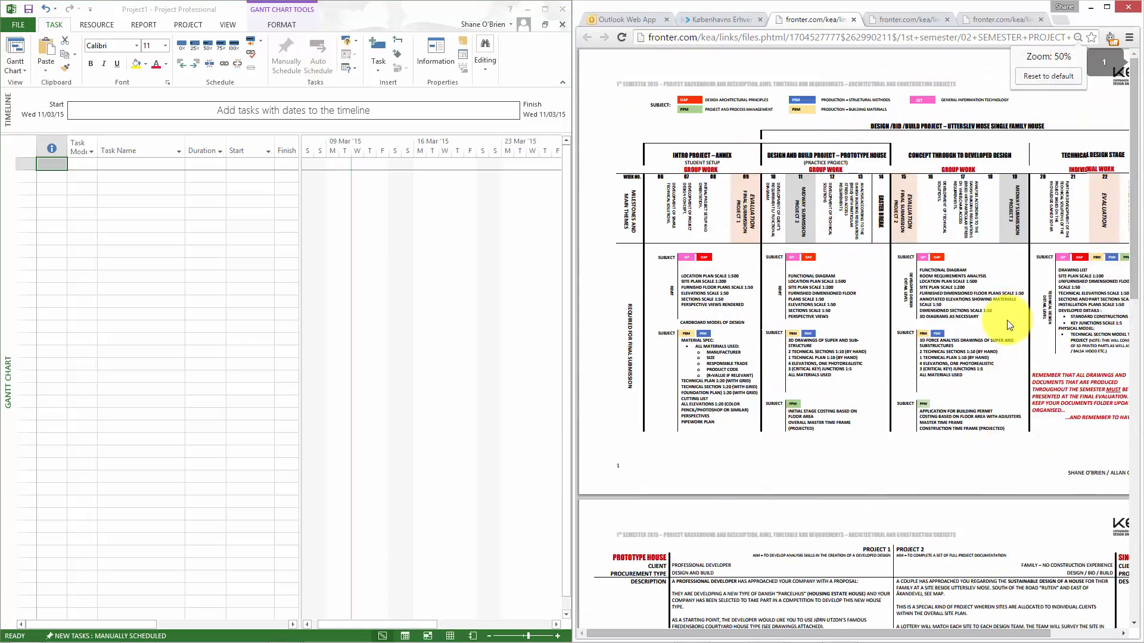
Maximize the browser and examine the semester timetable of project phases, weeks and required submissions
click(1107, 6)
ctrl+scroll(605, 312, up, 4)
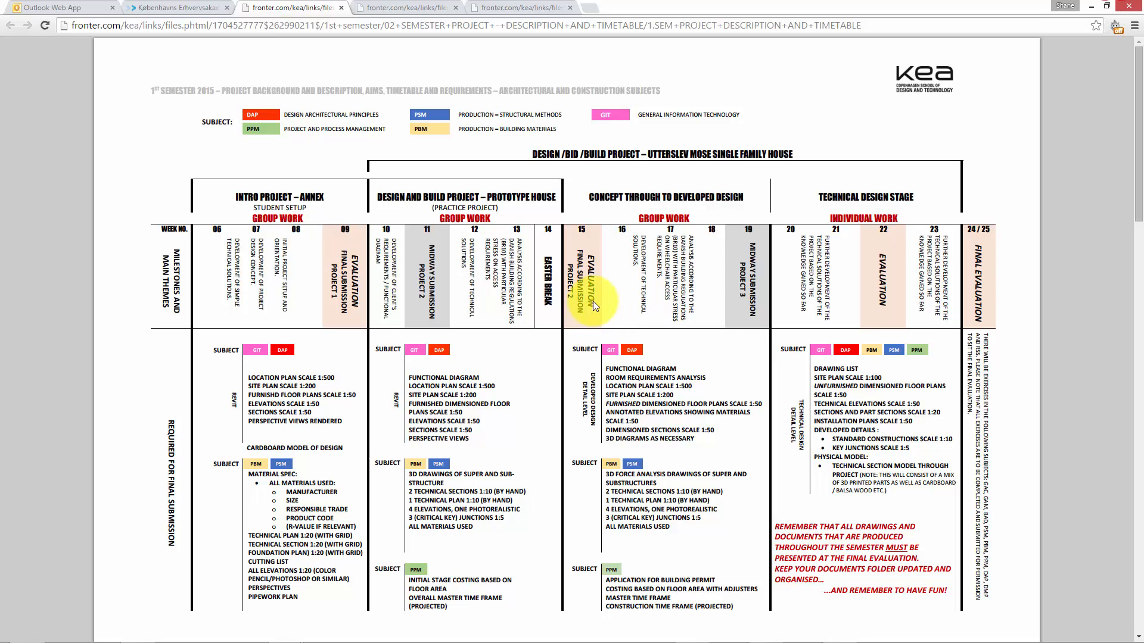
scroll(592, 301, down, 1)
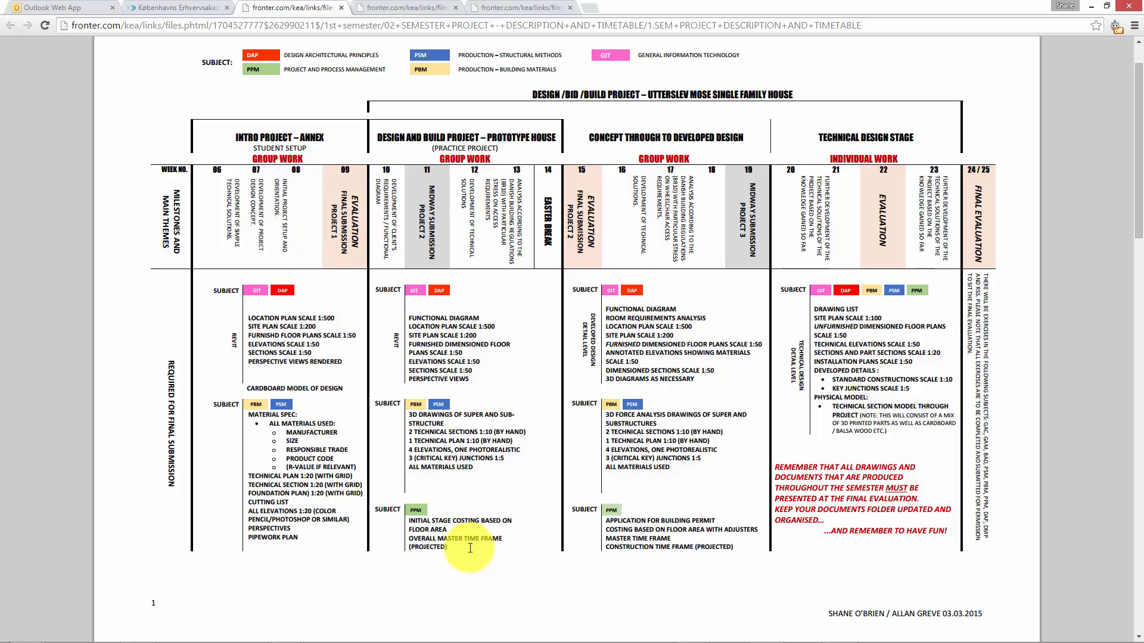
click(452, 553)
drag(452, 554, 438, 527)
click(441, 535)
click(457, 545)
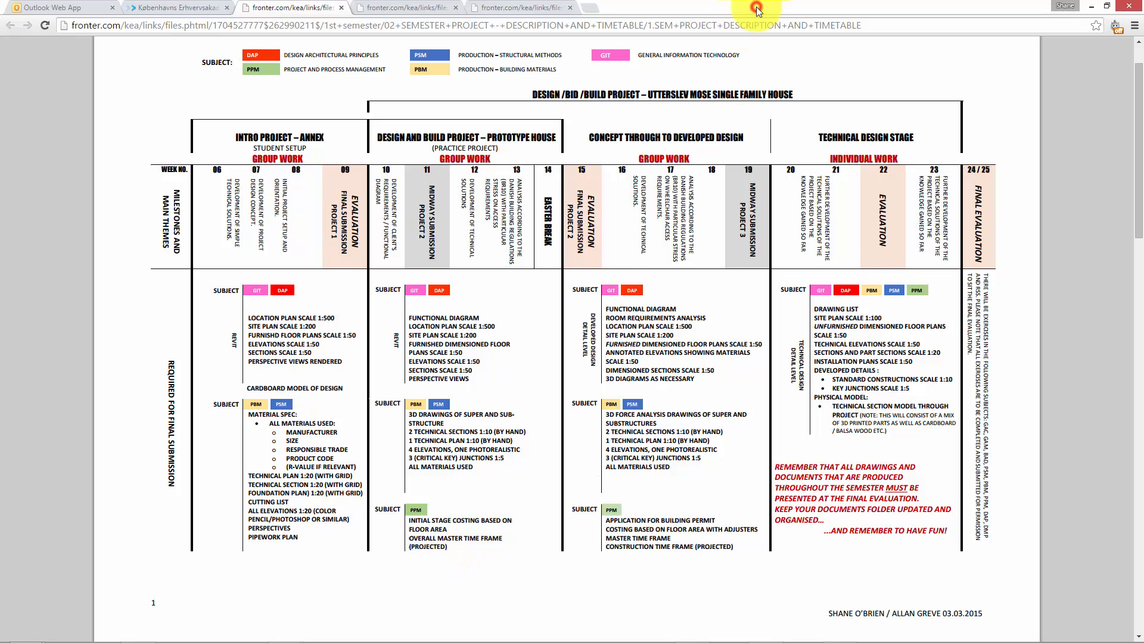
Dock the browser back on the right half and scroll across the timetable
drag(758, 12, 1140, 77)
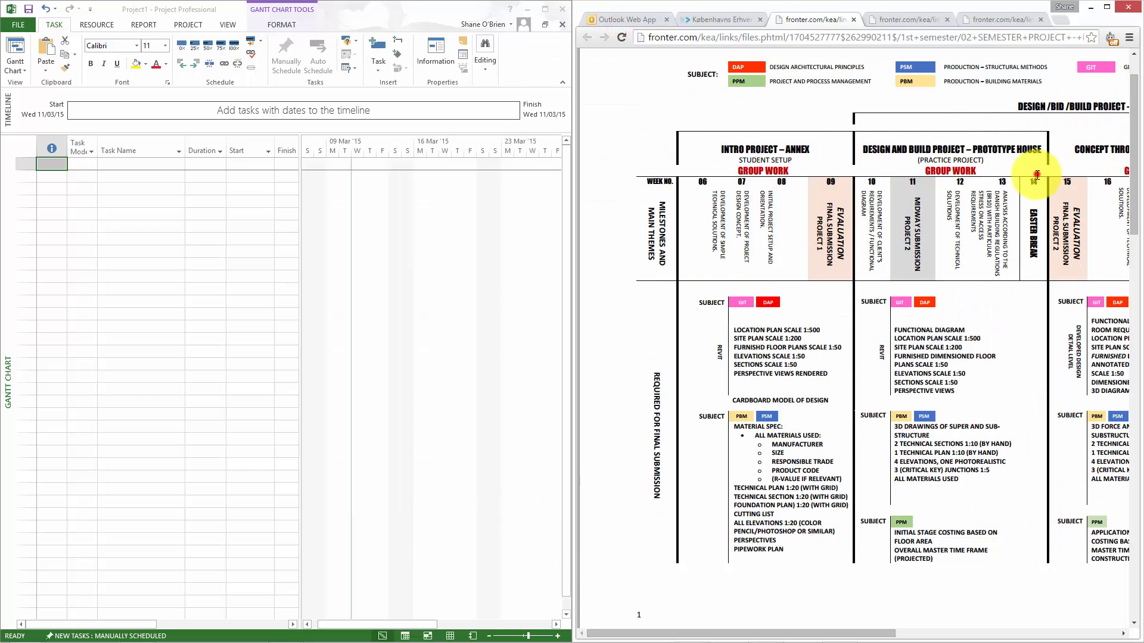
scroll(1021, 201, down, 1)
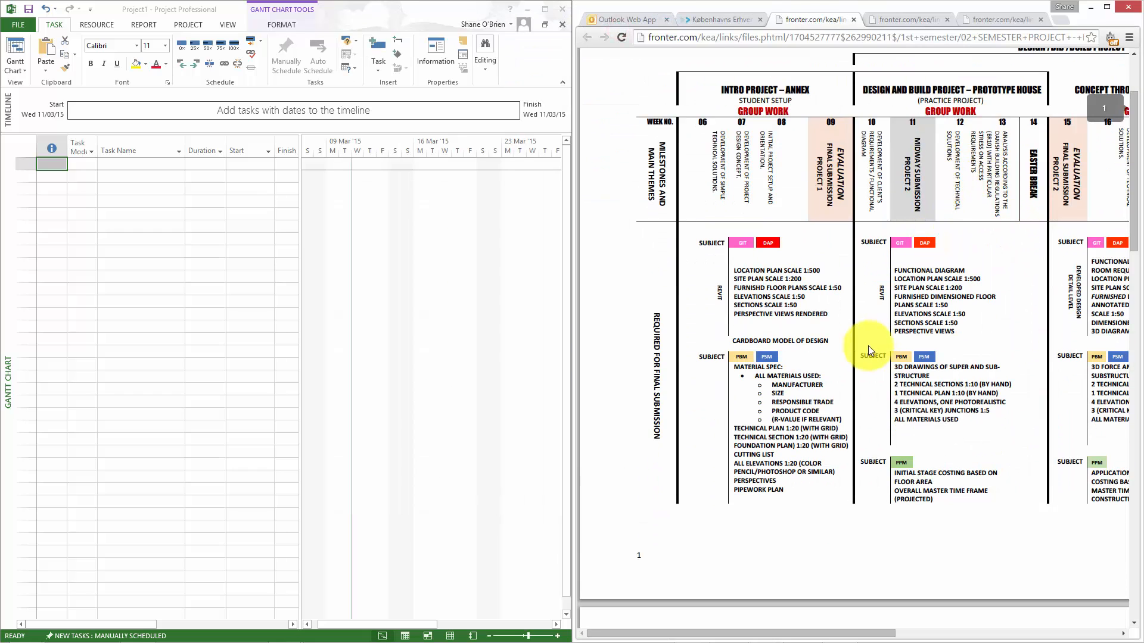
drag(879, 633, 951, 633)
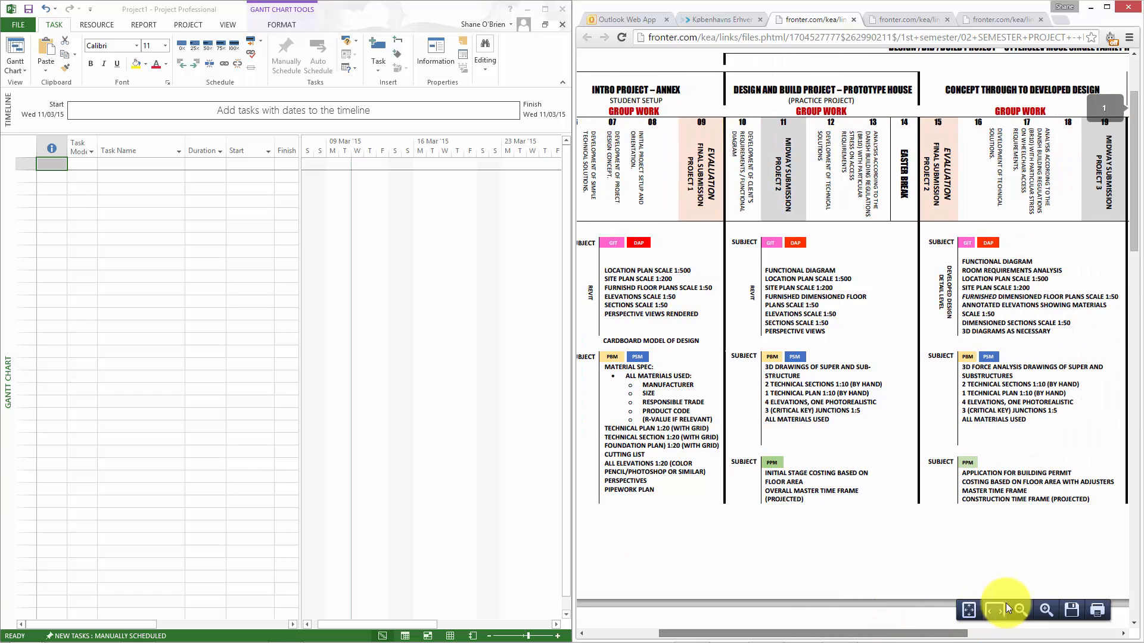
Enter Semester Project as the first task, referring to the timetable title in the assignment
scroll(924, 399, up, 2)
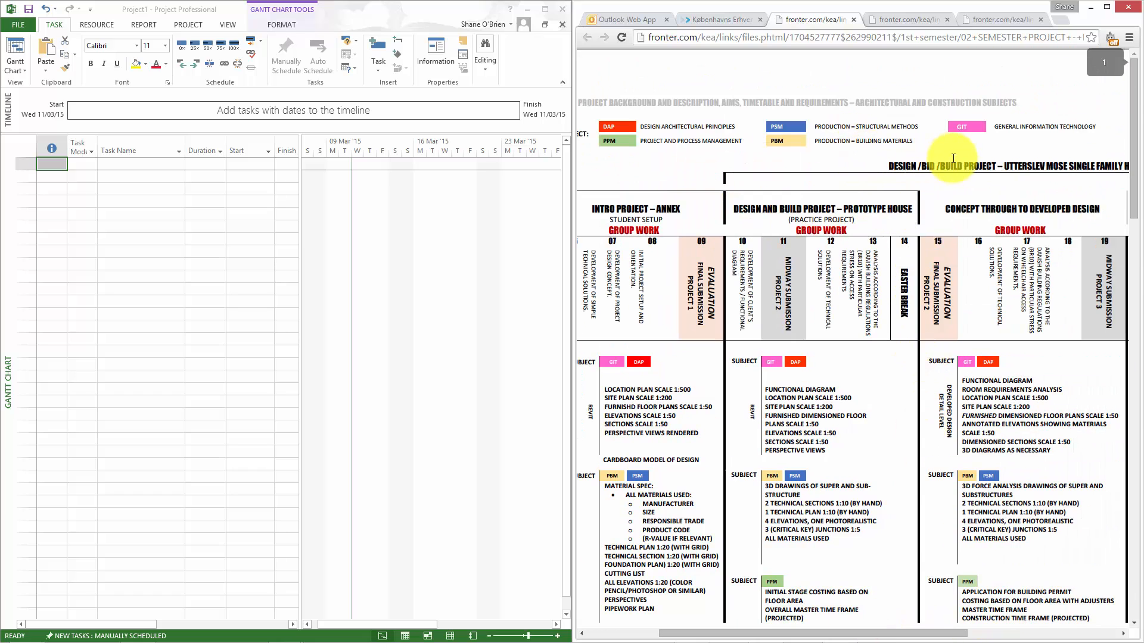
drag(1013, 153, 1051, 156)
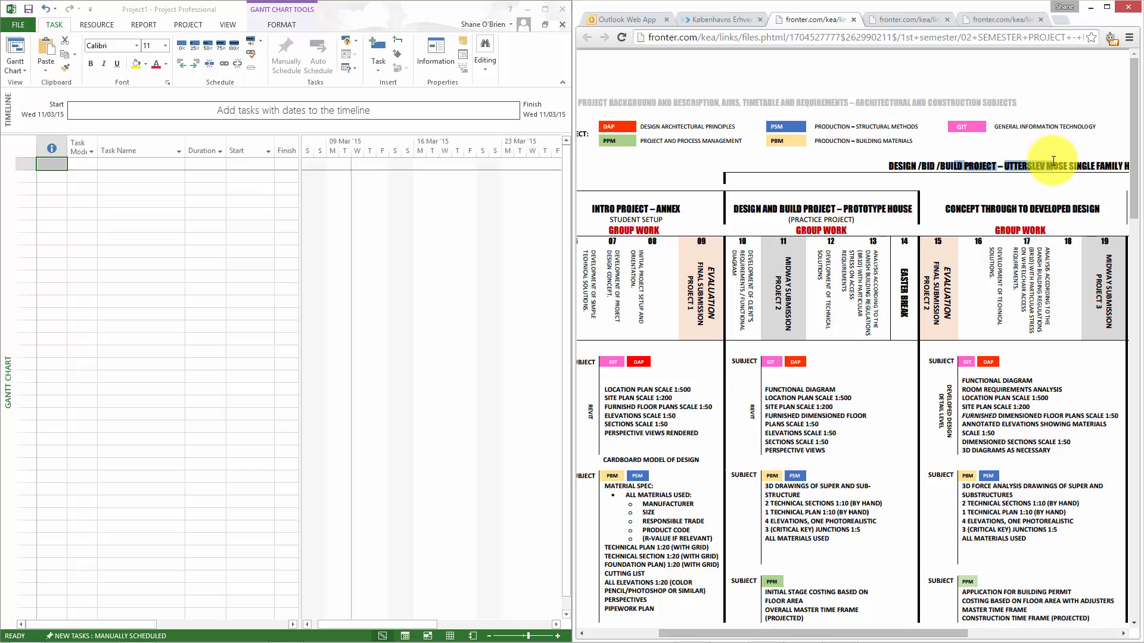
click(864, 210)
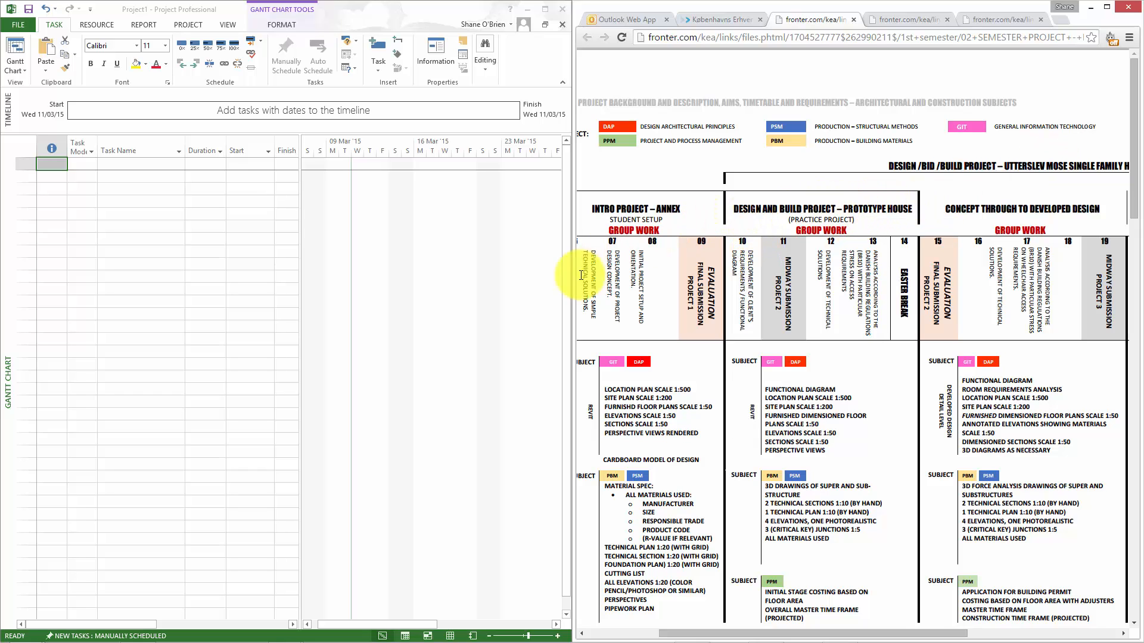
click(113, 162)
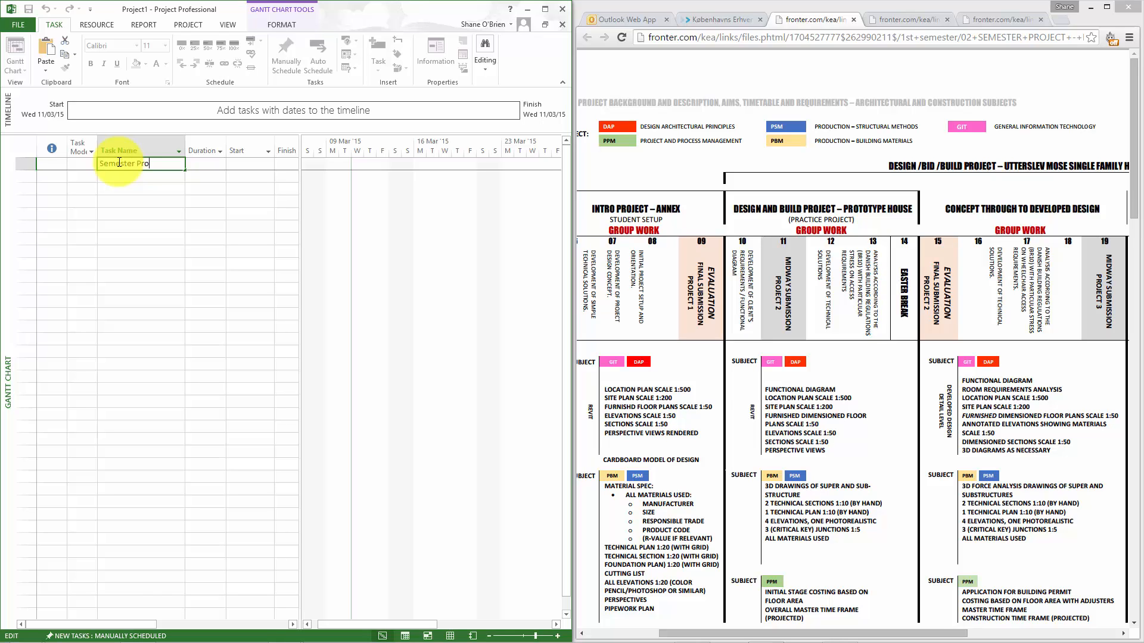
click(159, 197)
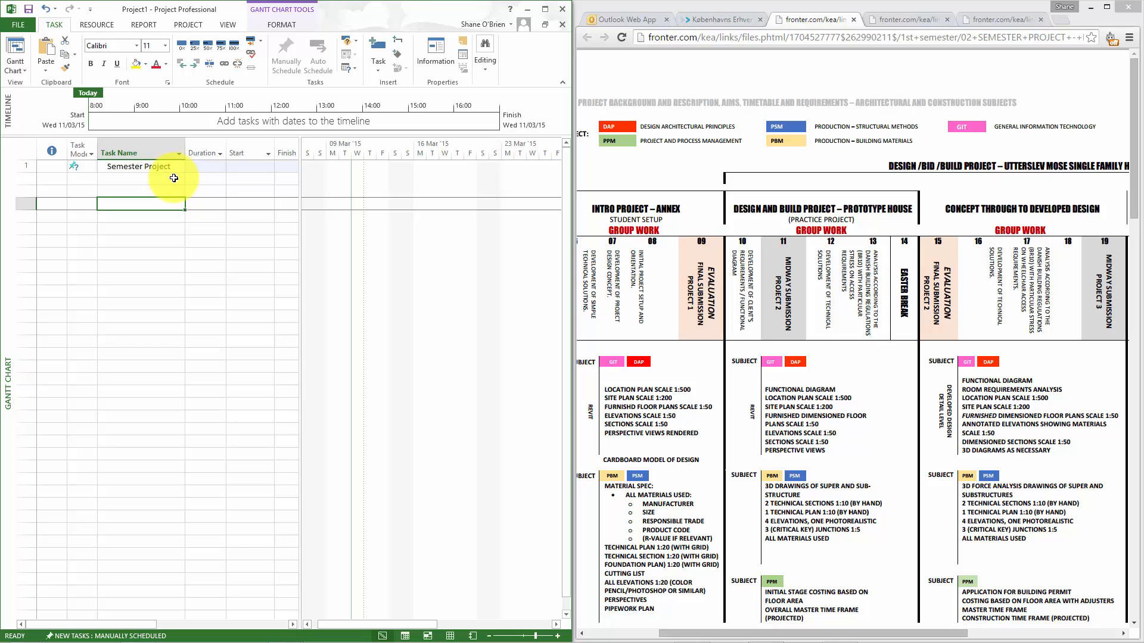
Add Prototype House and Utterslev Mose House as the second and third tasks
click(169, 182)
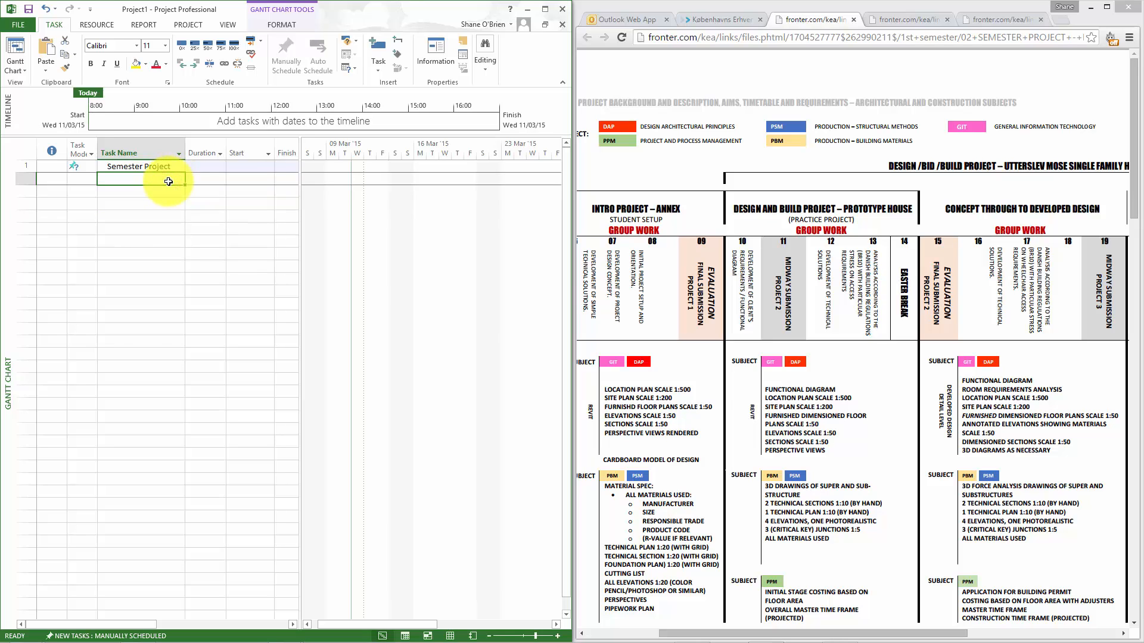
text(Pr)
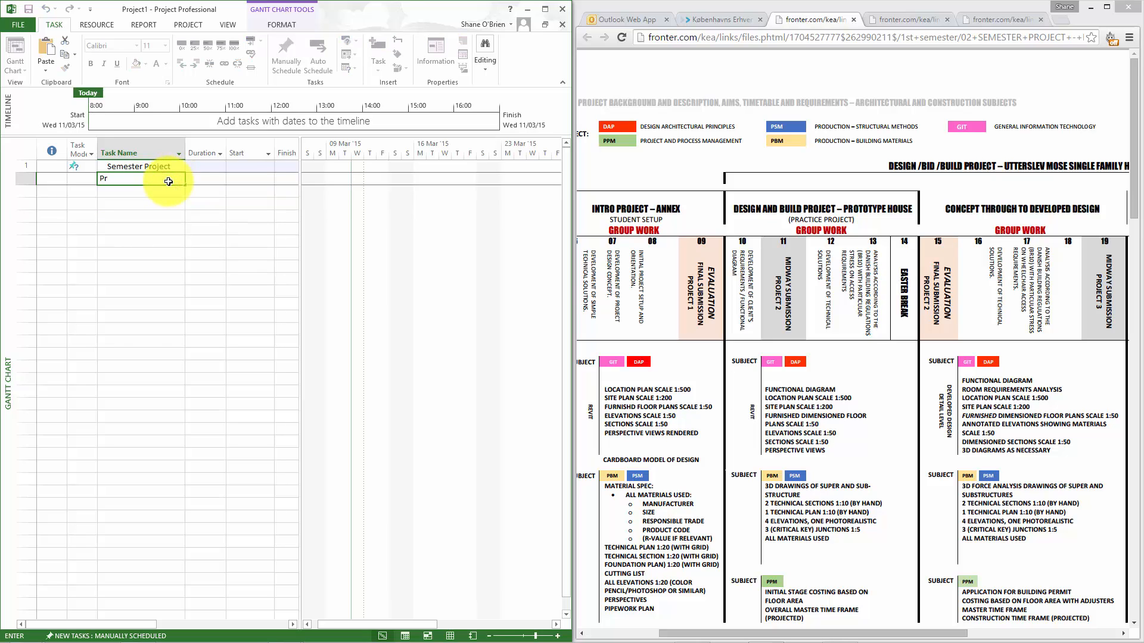
text(ototype House)
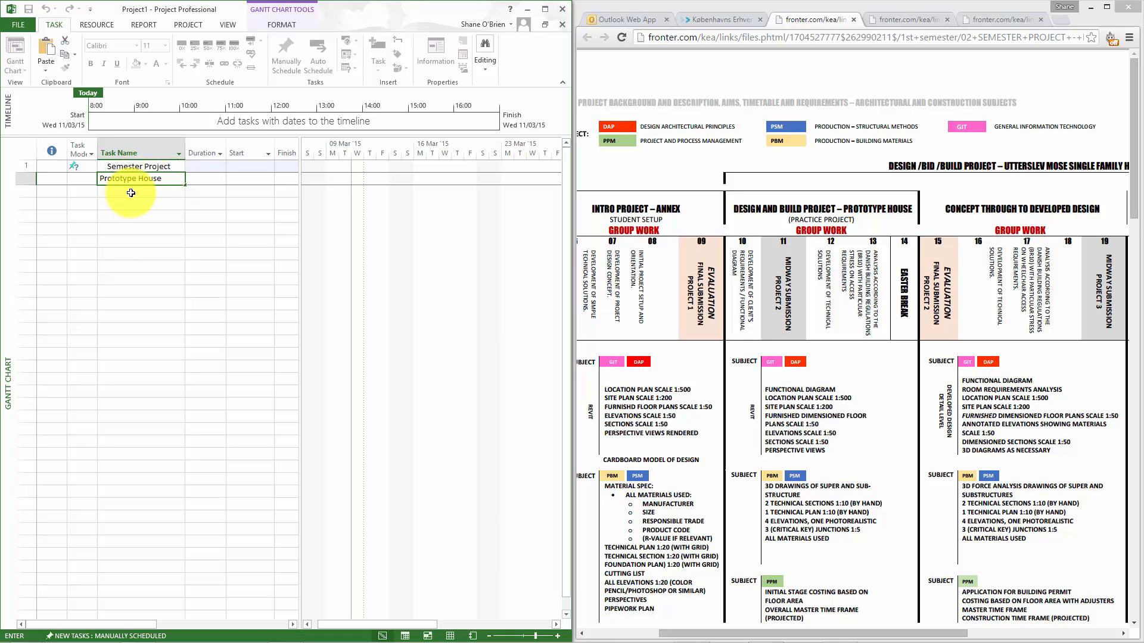
click(131, 193)
text(Uttersl)
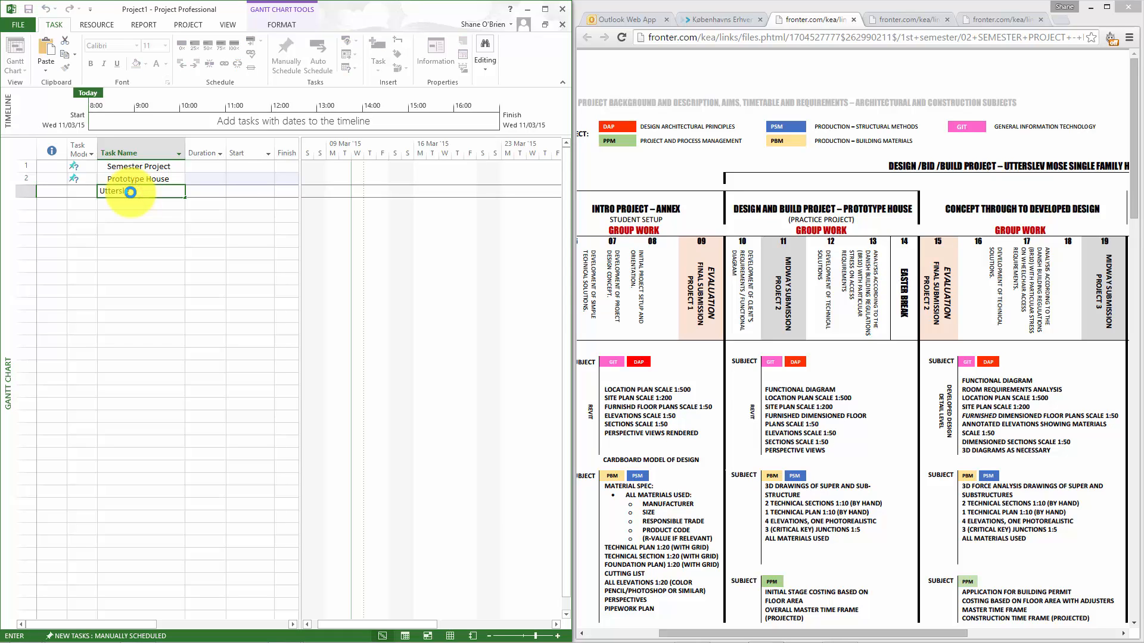
text(ev Mose House)
click(158, 231)
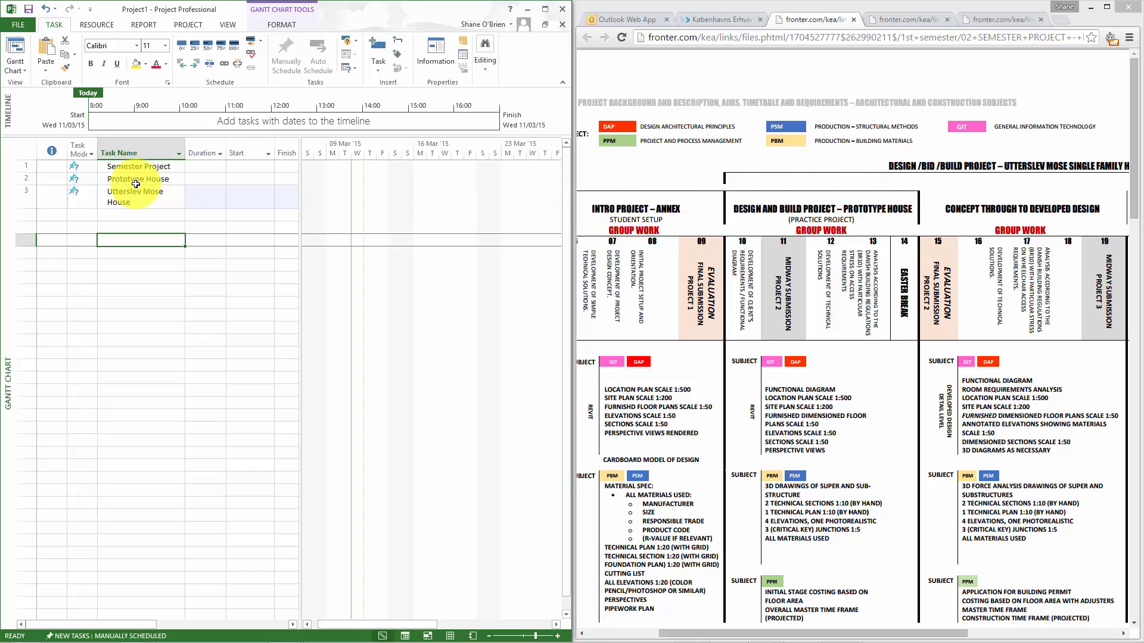
Indent Prototype House and Utterslev Mose House under Semester Project, then outdent them again
drag(135, 177, 130, 198)
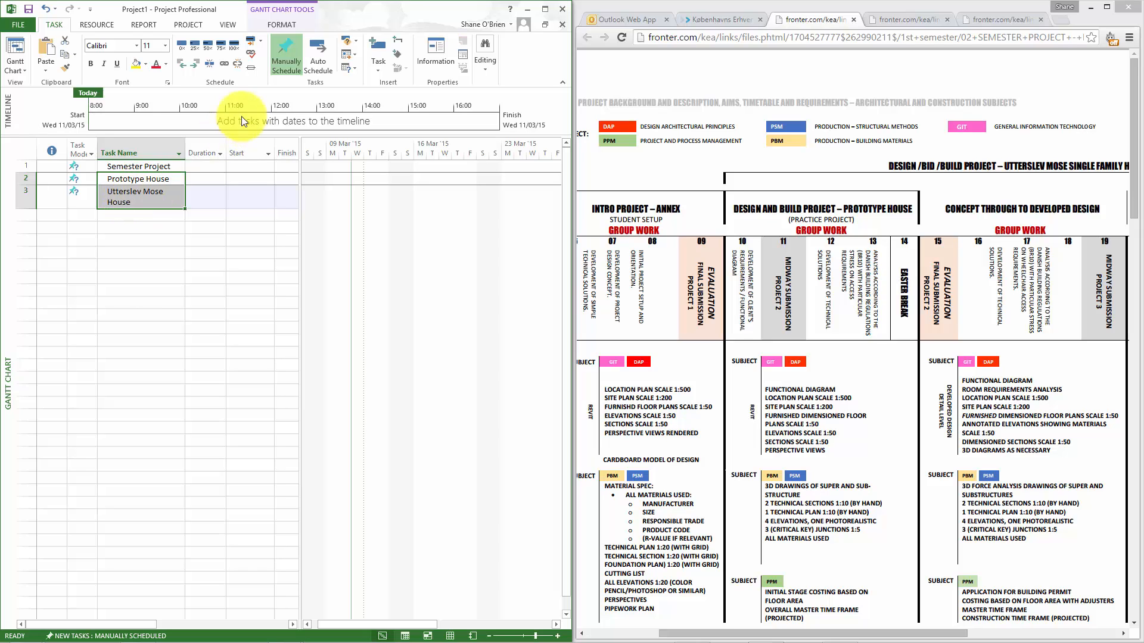
click(195, 63)
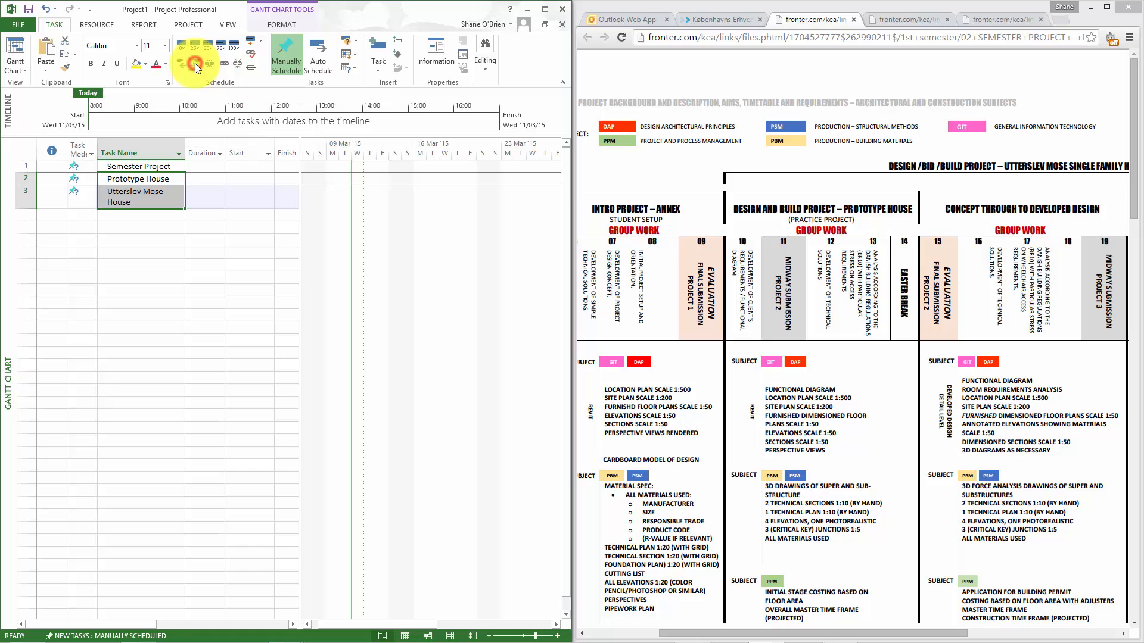
click(128, 240)
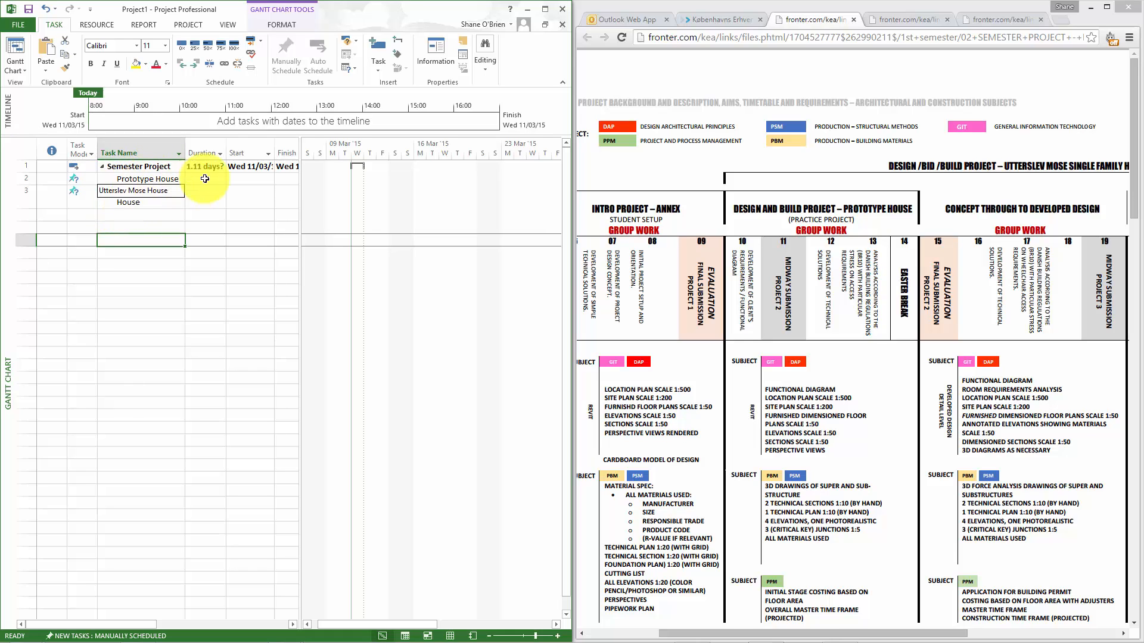
click(141, 179)
drag(142, 179, 141, 202)
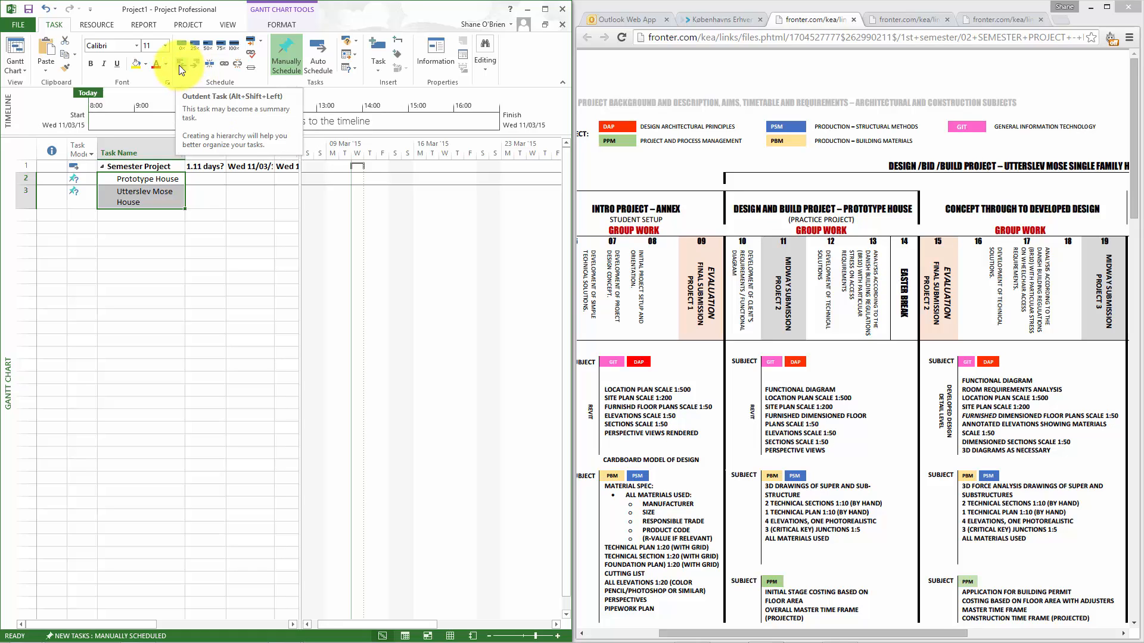
click(179, 64)
click(145, 238)
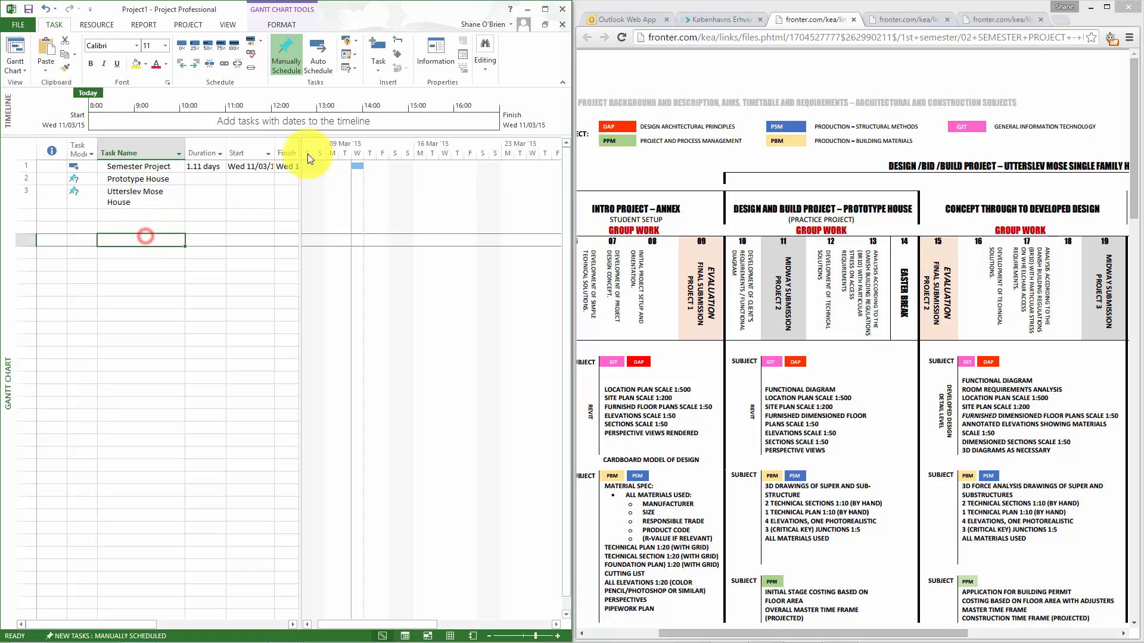
Make Prototype House and Utterslev Mose House subtasks of the Semester Project summary task
drag(156, 178, 164, 200)
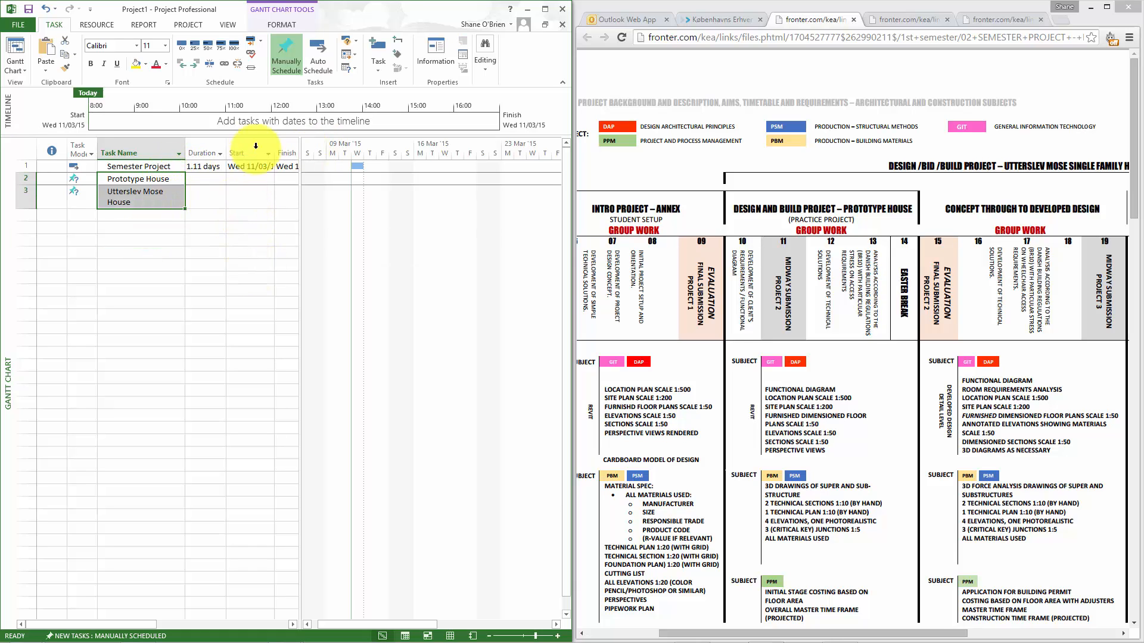
click(192, 62)
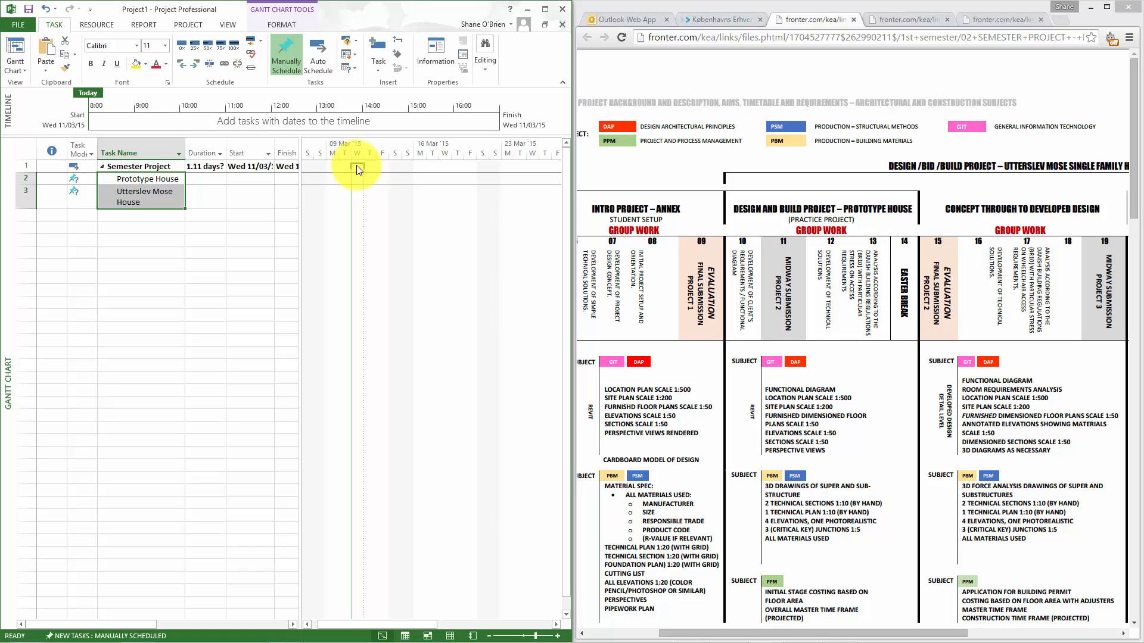
click(182, 66)
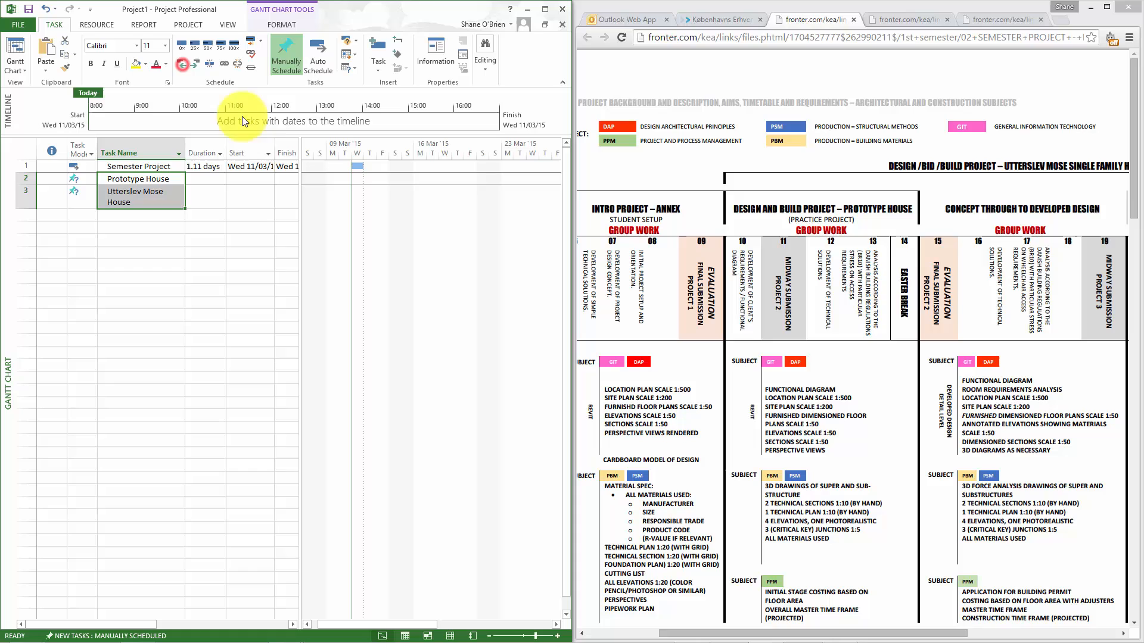
click(197, 64)
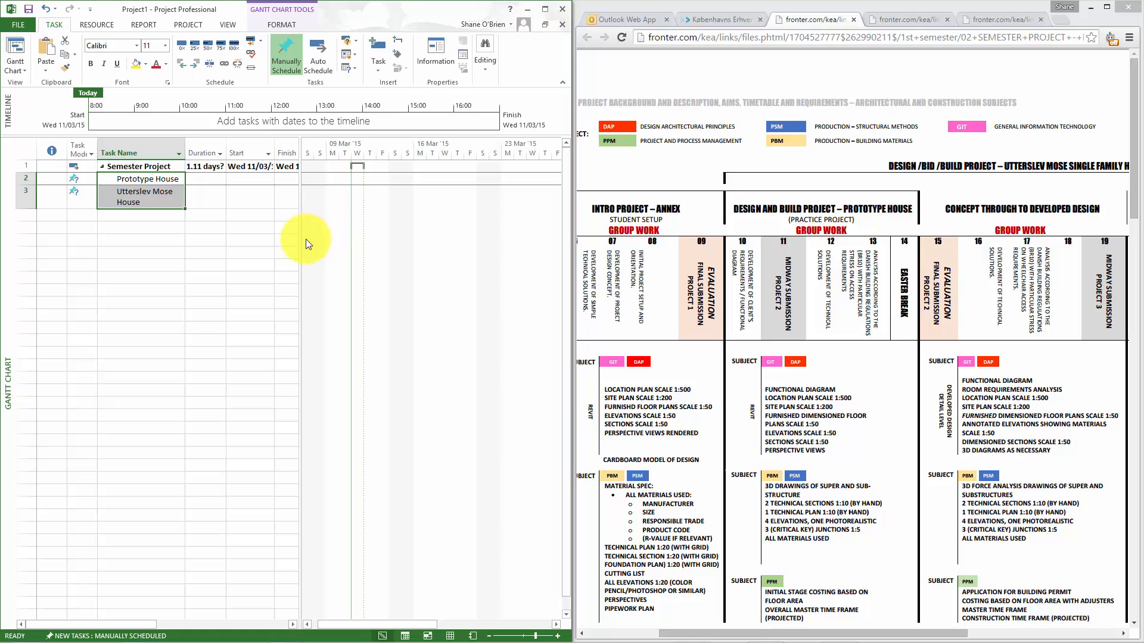
Maximize the project window and widen the task table to show the Start, Finish and Predecessor columns
click(542, 12)
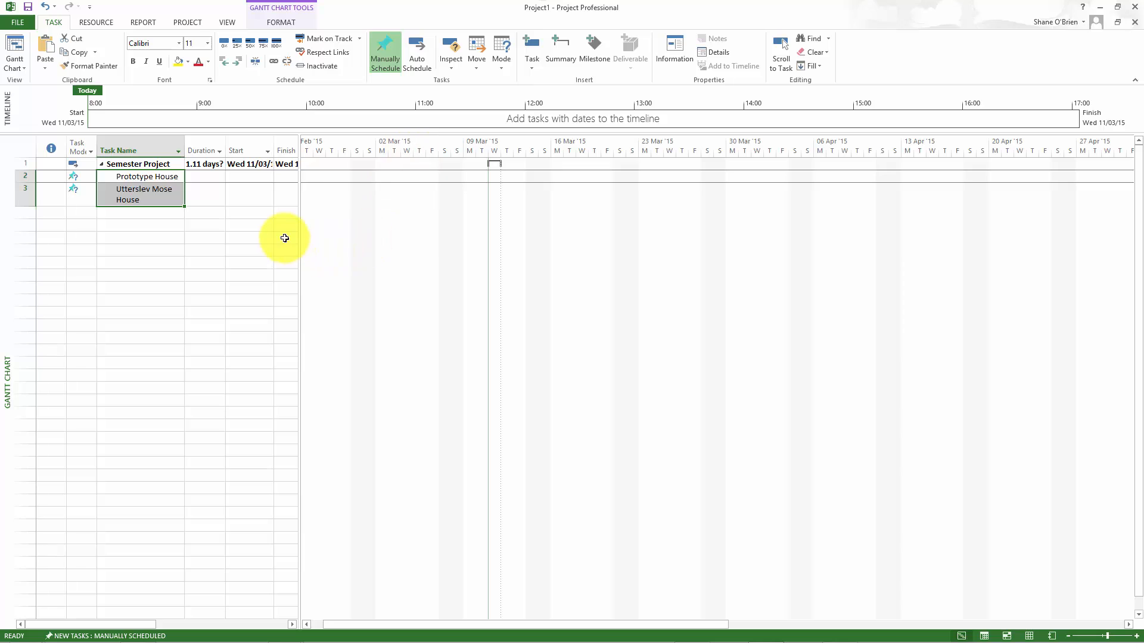
drag(298, 217, 555, 189)
drag(226, 141, 425, 140)
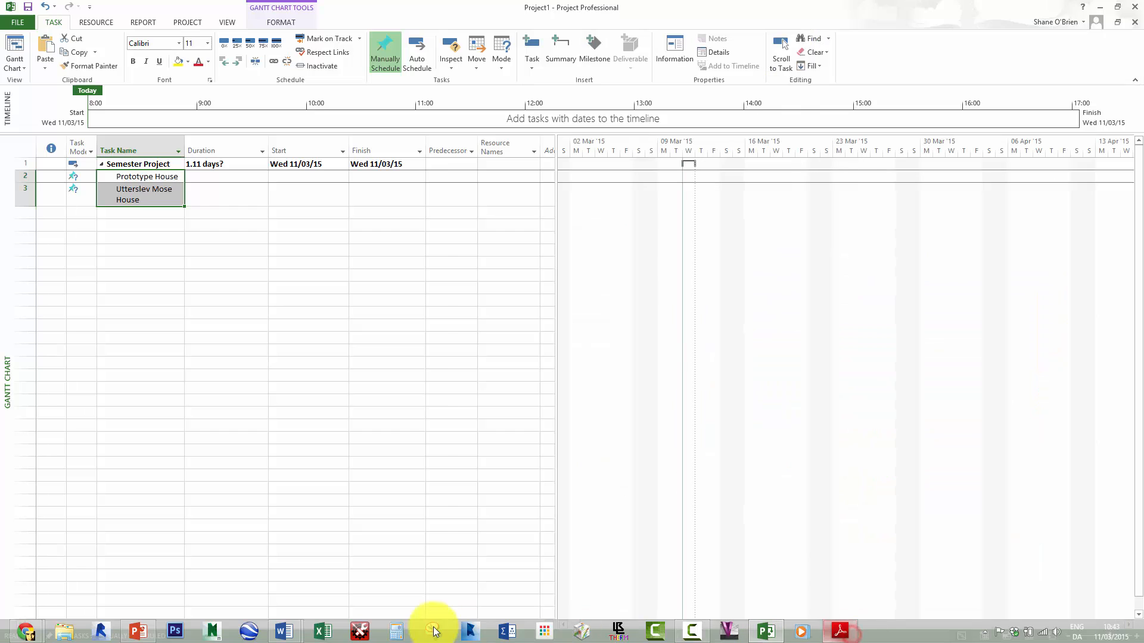
Open the Outlook Web App calendar in the browser and view March 2015 as a whole month
click(26, 630)
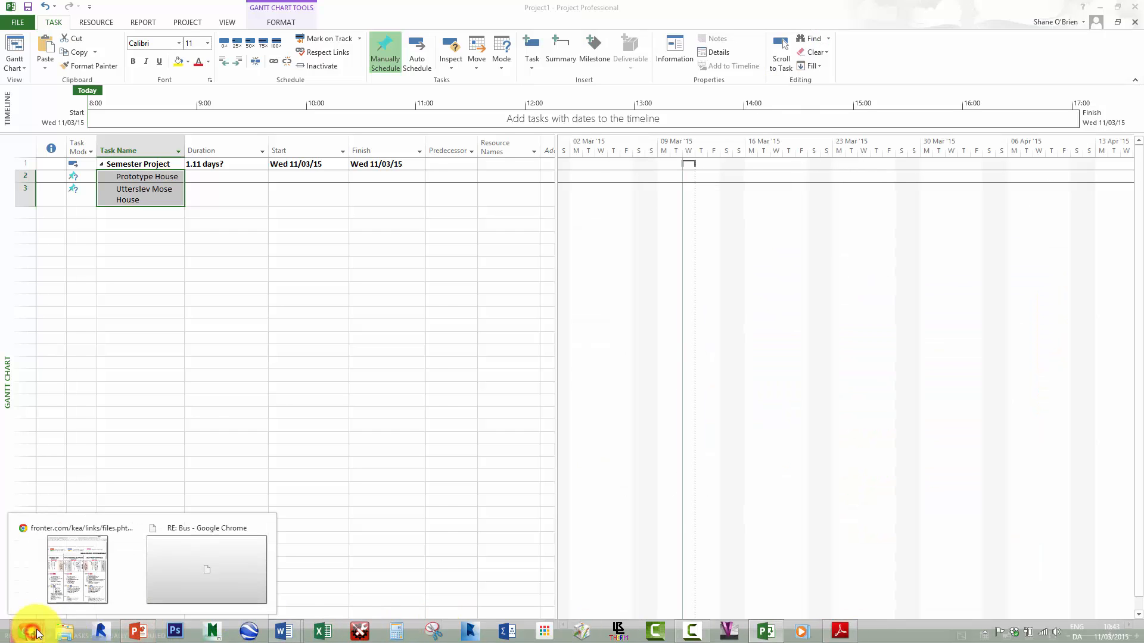
click(91, 591)
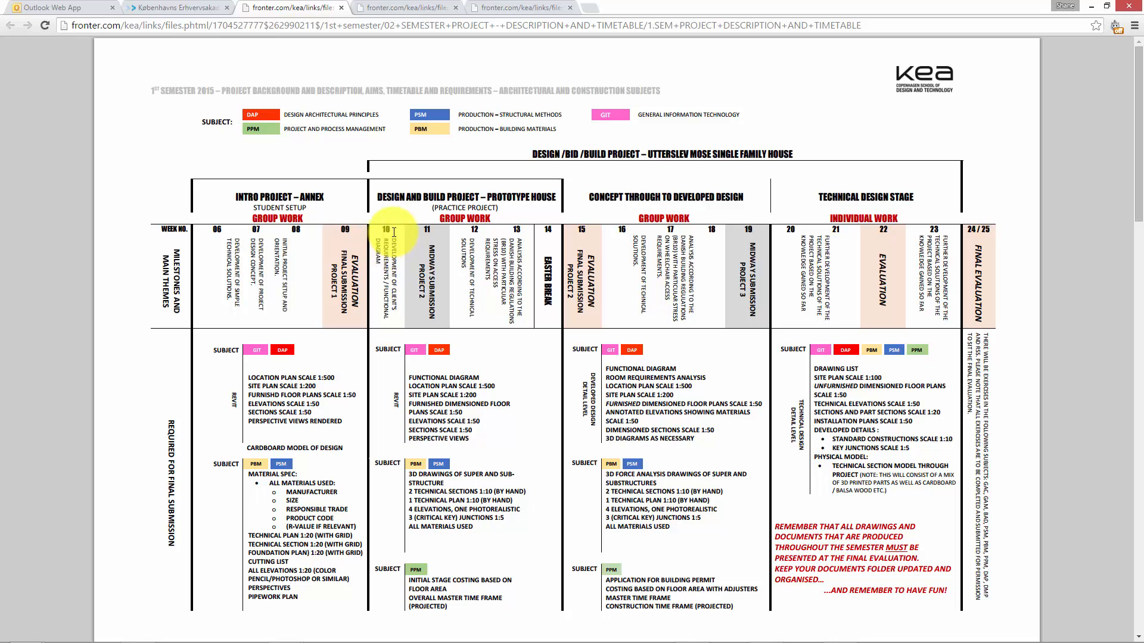
mouse_move(444, 642)
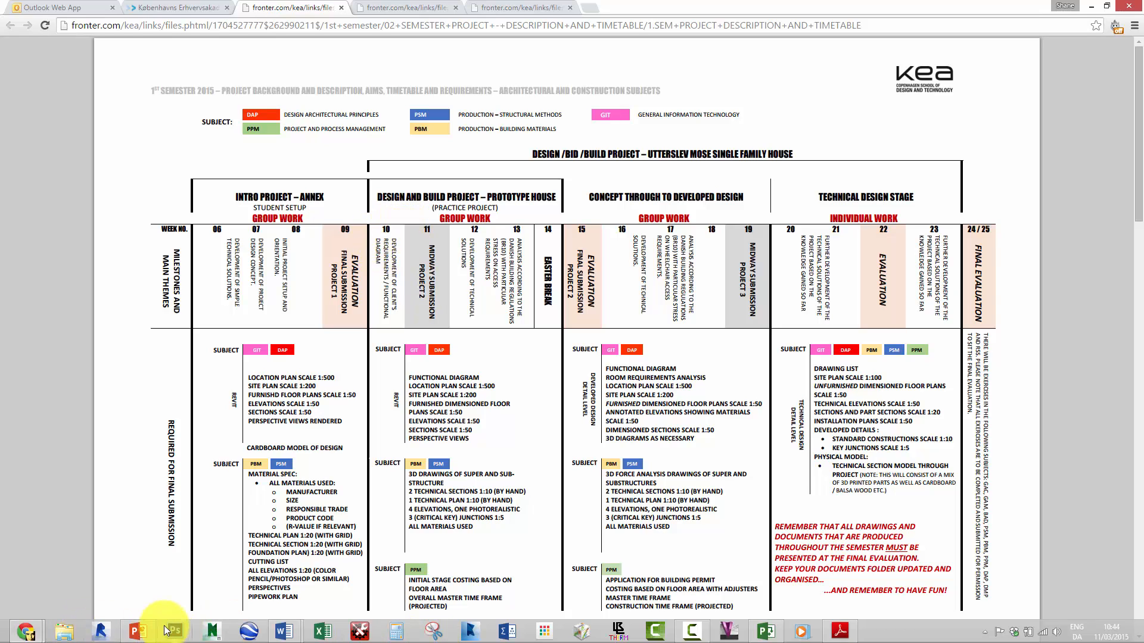
click(90, 7)
click(655, 266)
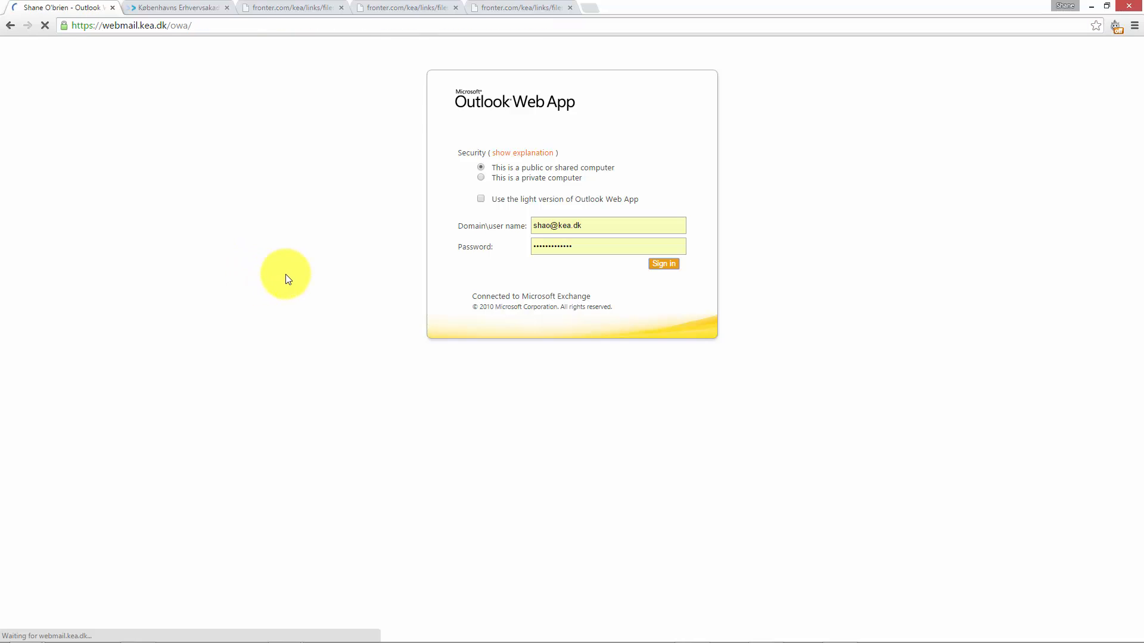
click(19, 600)
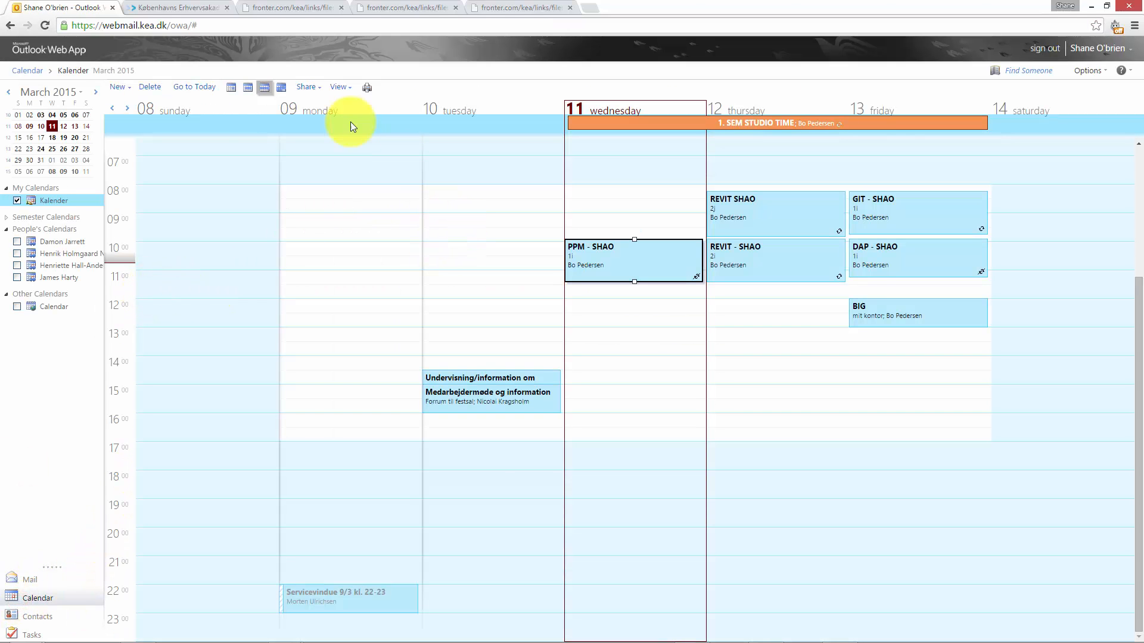
click(281, 88)
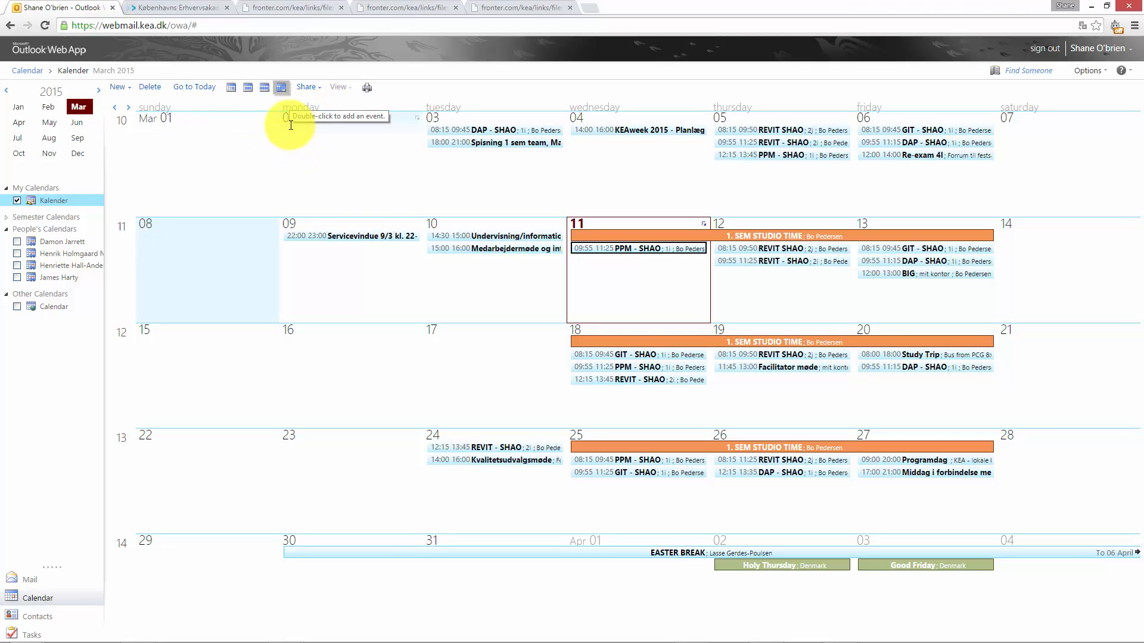
mouse_move(319, 634)
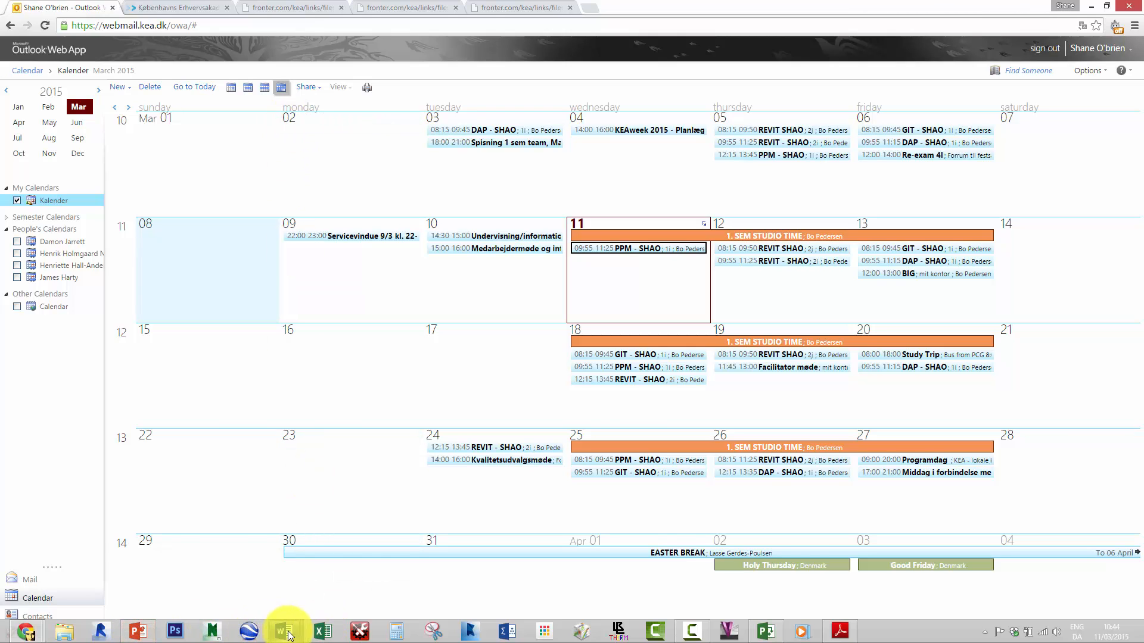
Set the Semester Project start date to Monday 2 March 2015
click(766, 630)
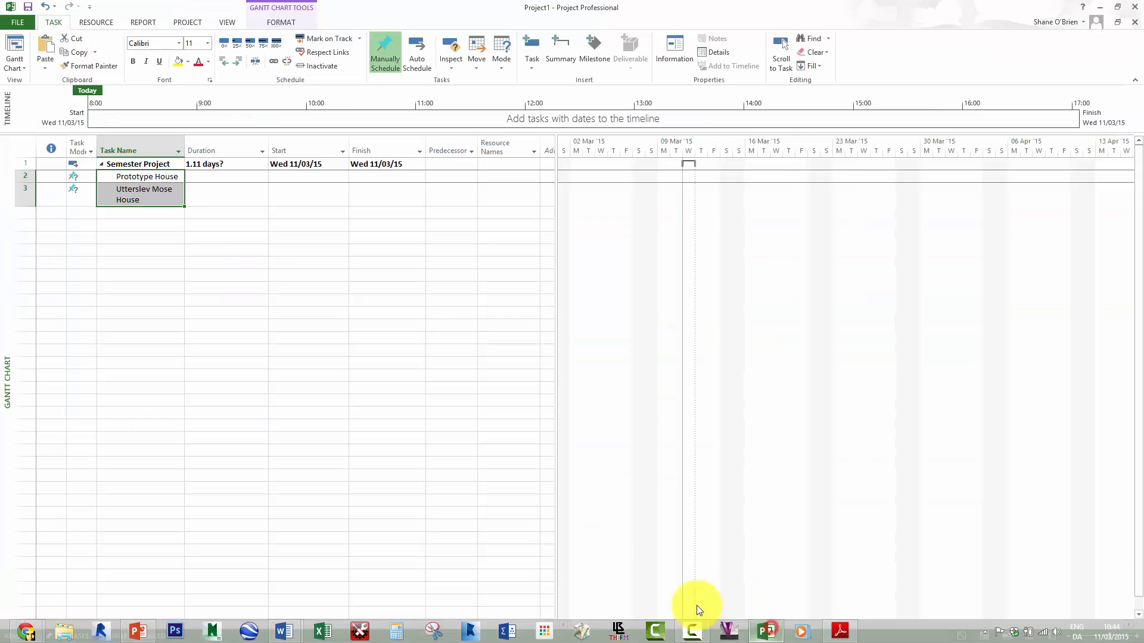
click(319, 163)
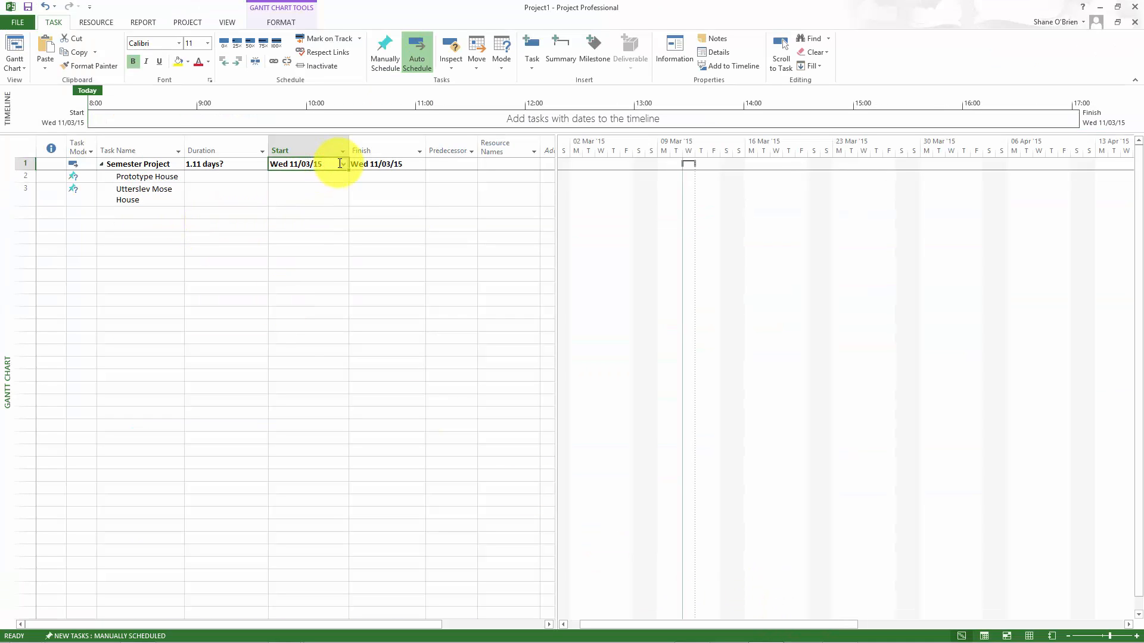
click(342, 164)
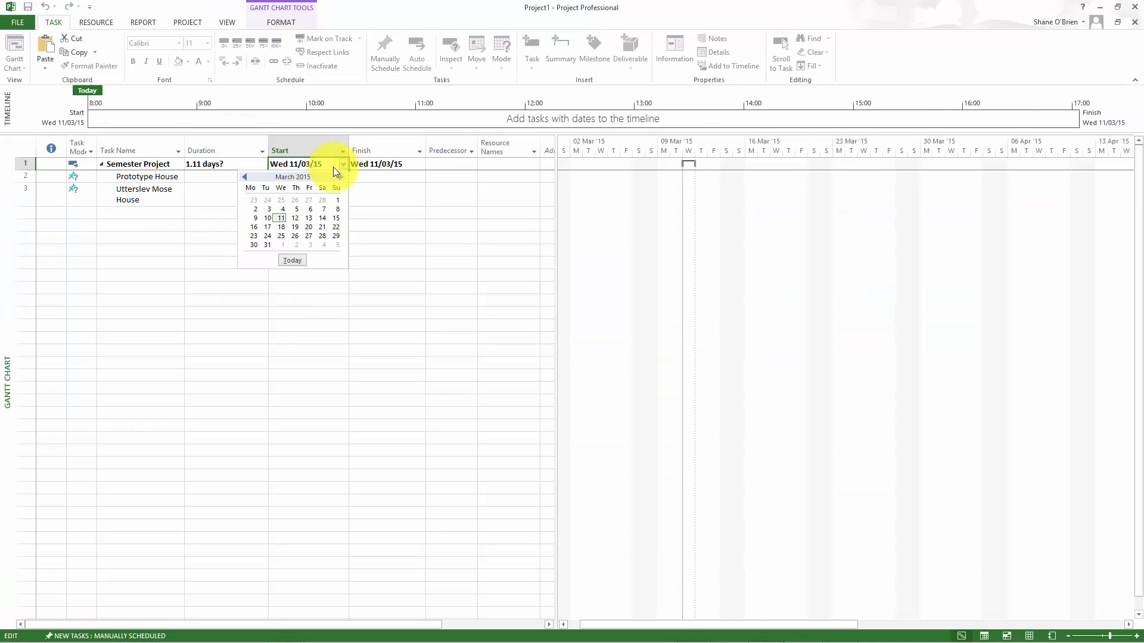
click(256, 209)
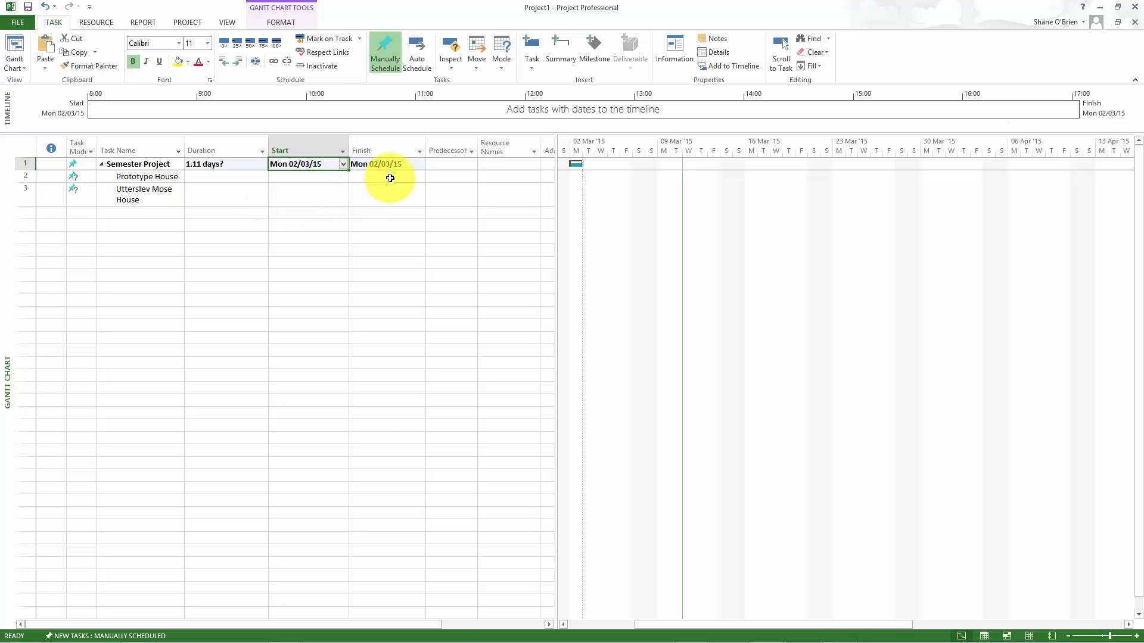
Return to the Outlook calendar in the browser
mouse_move(439, 631)
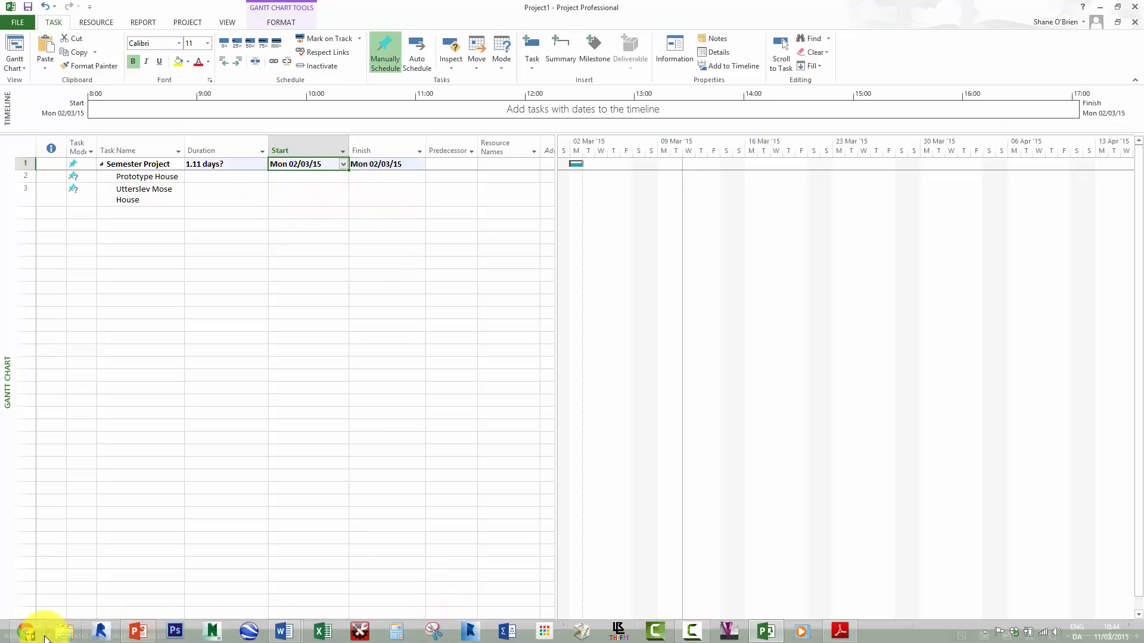
mouse_move(35, 634)
click(67, 574)
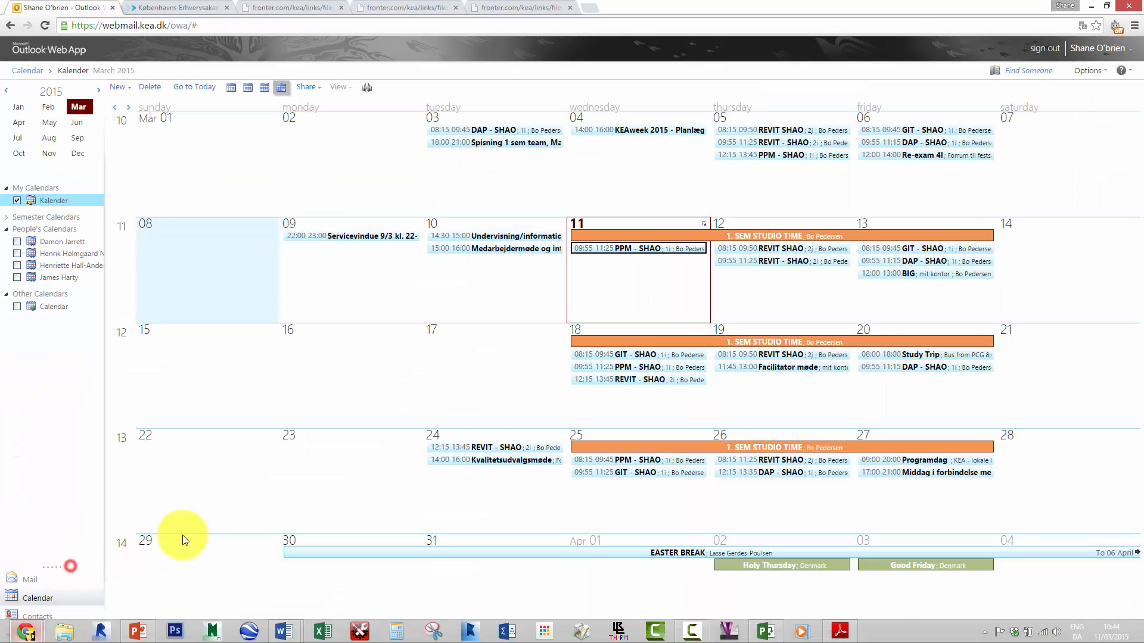
mouse_move(34, 635)
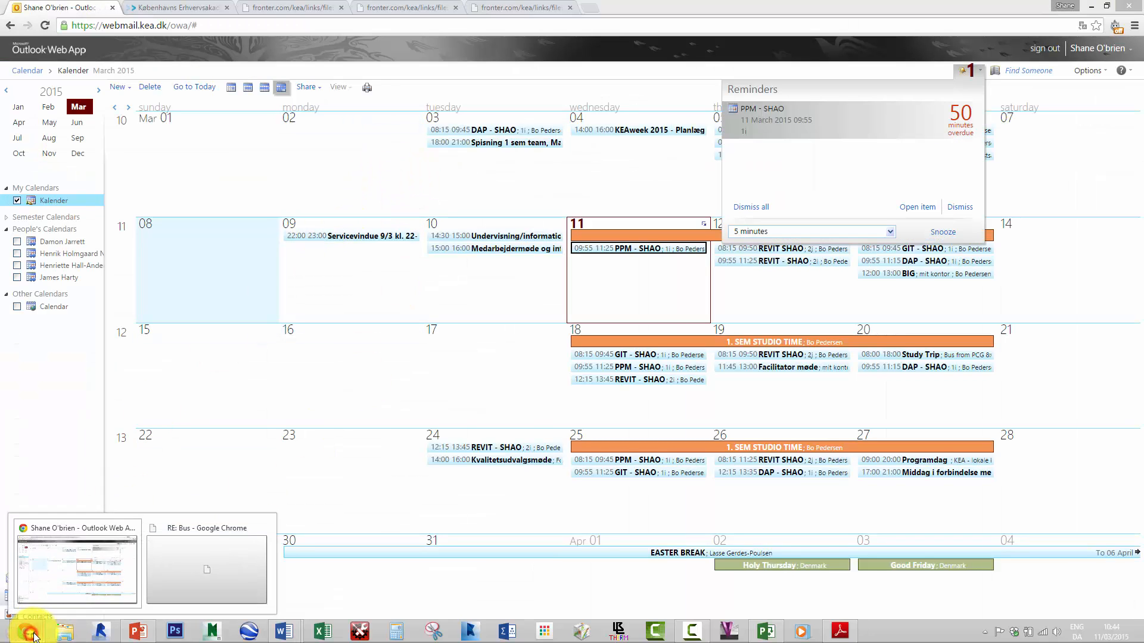
Close the stray email reply window and dismiss the calendar reminder
click(207, 546)
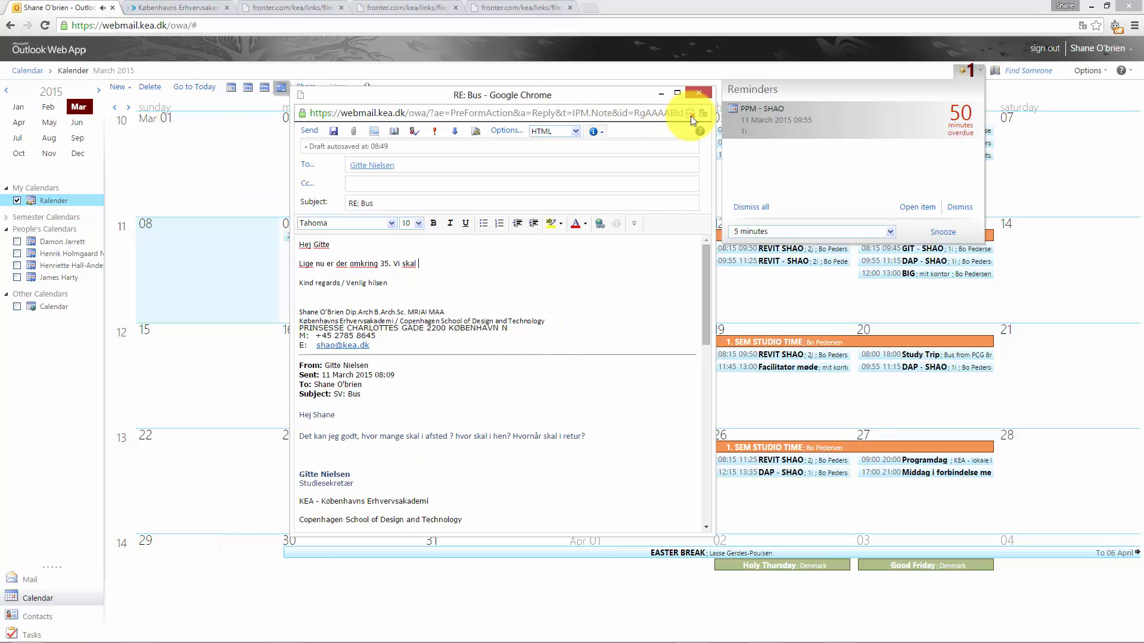
drag(630, 97, 629, 182)
click(693, 184)
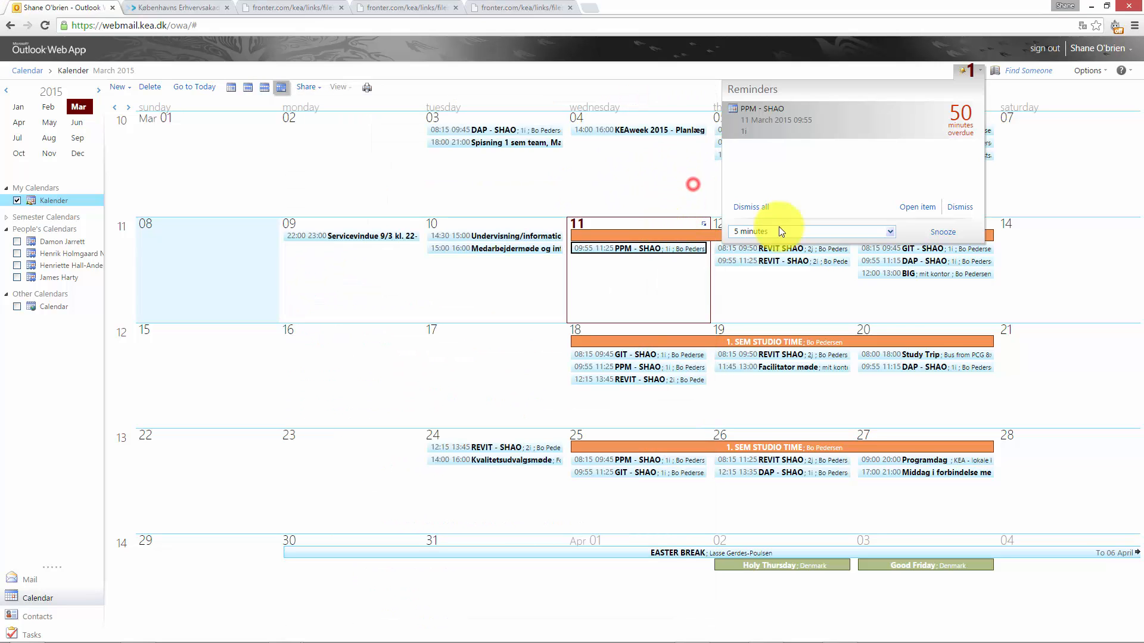
click(1031, 174)
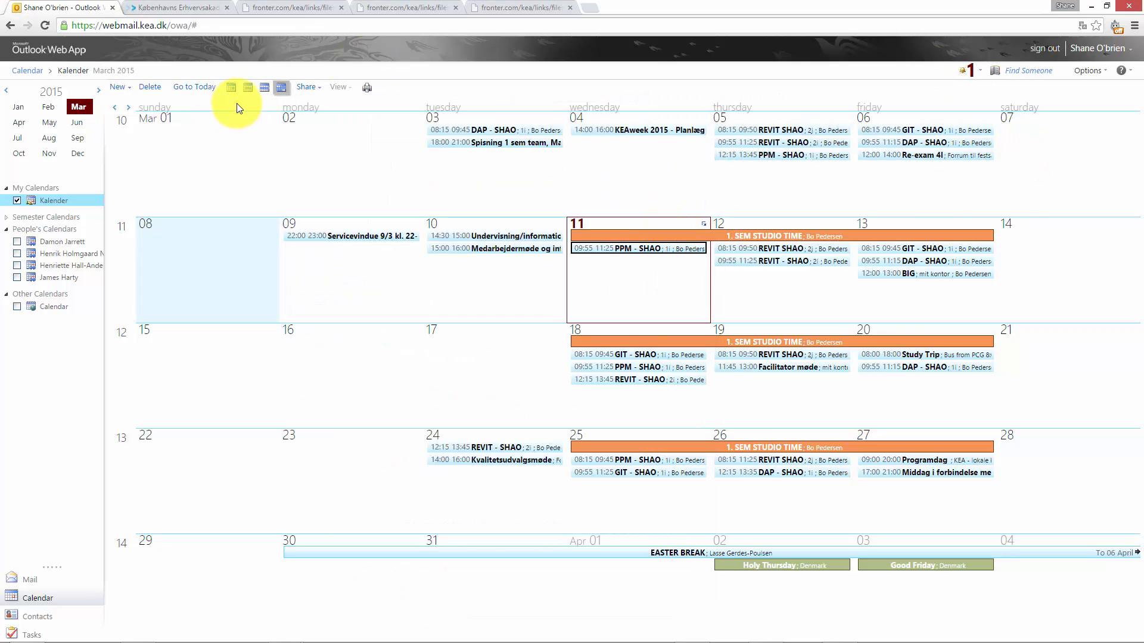
Check the semester timetable document, then browse the calendar forward through April and May to June 2015
click(534, 6)
click(417, 7)
click(243, 9)
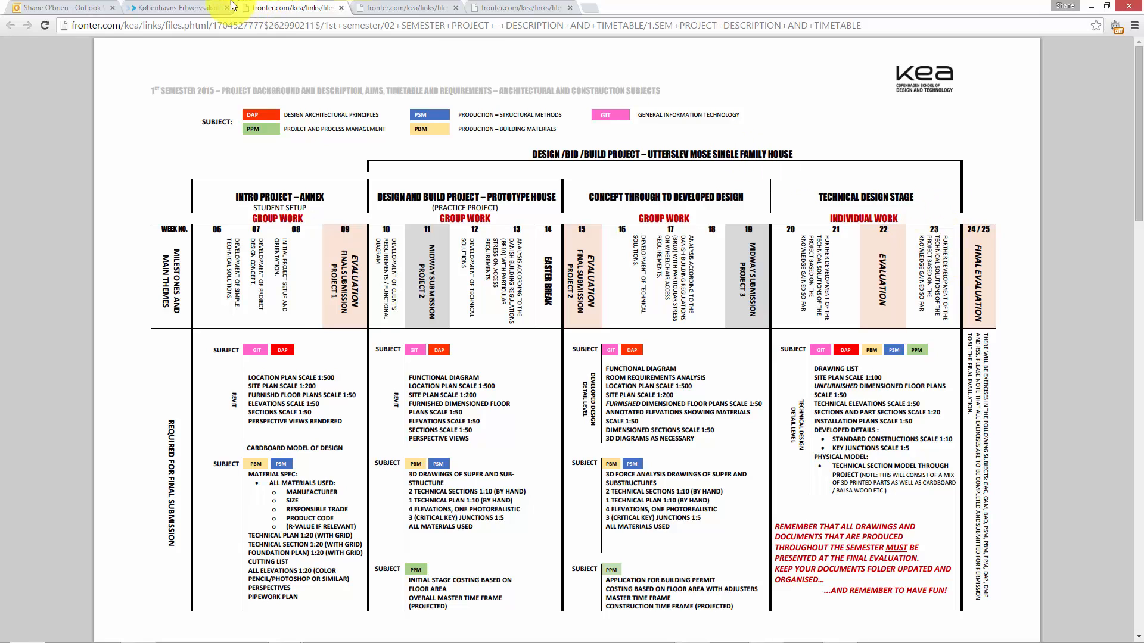
click(39, 7)
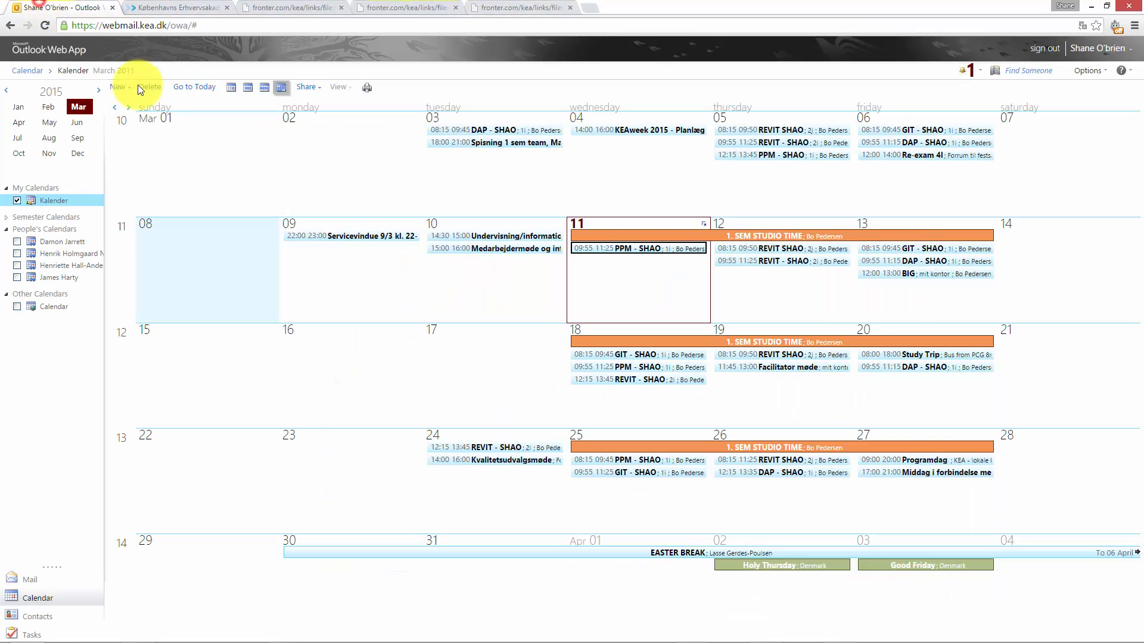
click(128, 108)
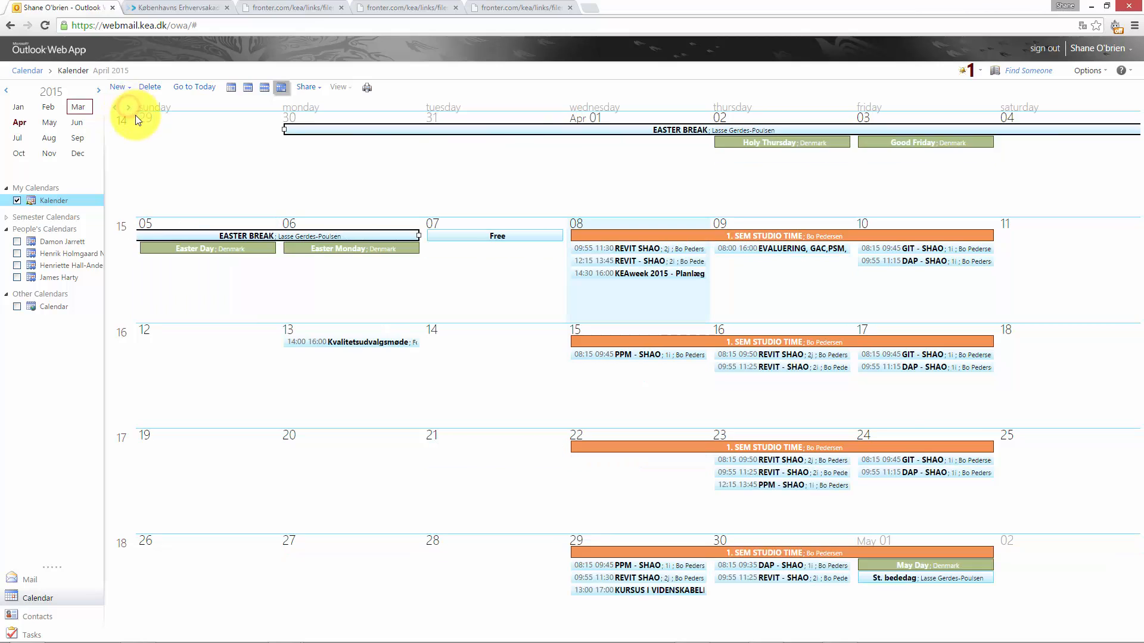
click(129, 109)
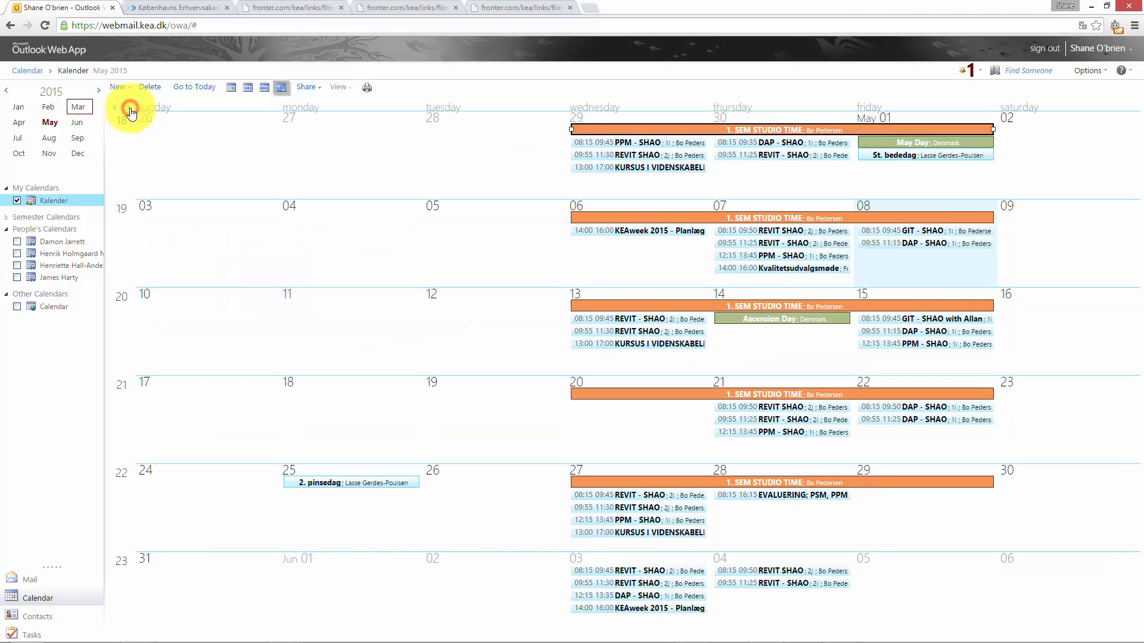
click(130, 110)
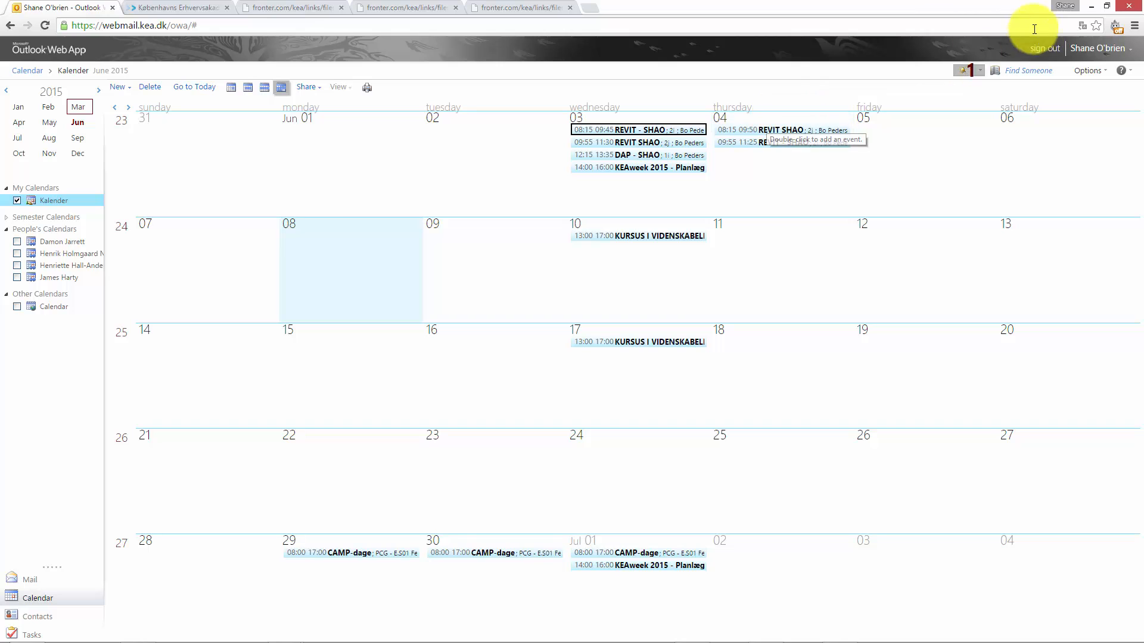
Switch to Project and set the Semester Project finish date to Thursday 4 June 2015
click(1091, 6)
click(411, 164)
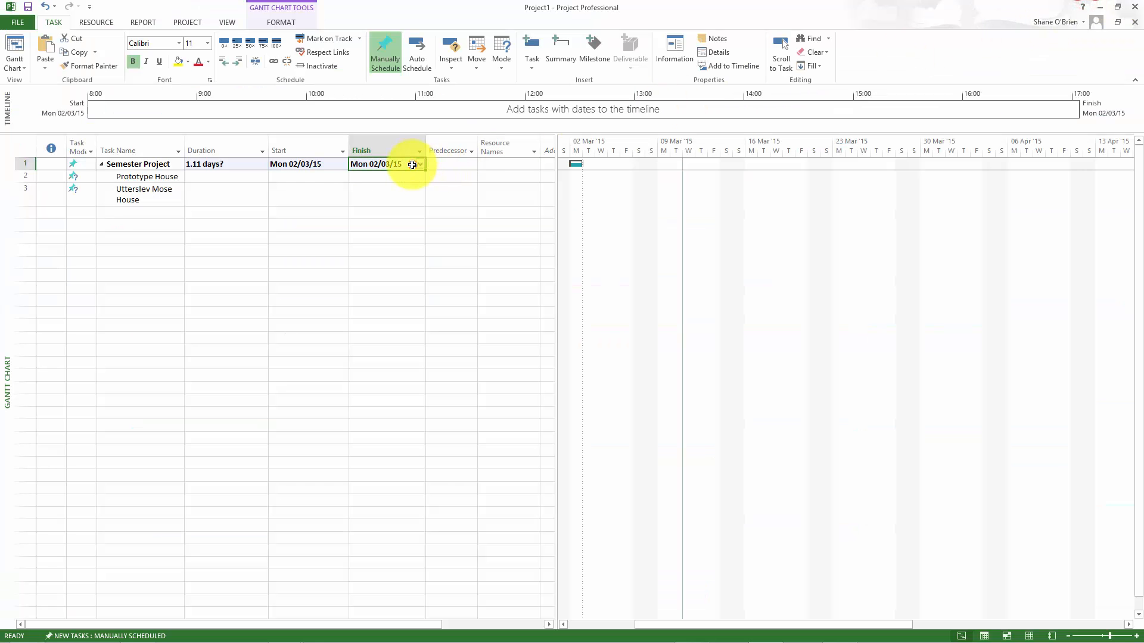
click(419, 164)
click(417, 176)
click(416, 176)
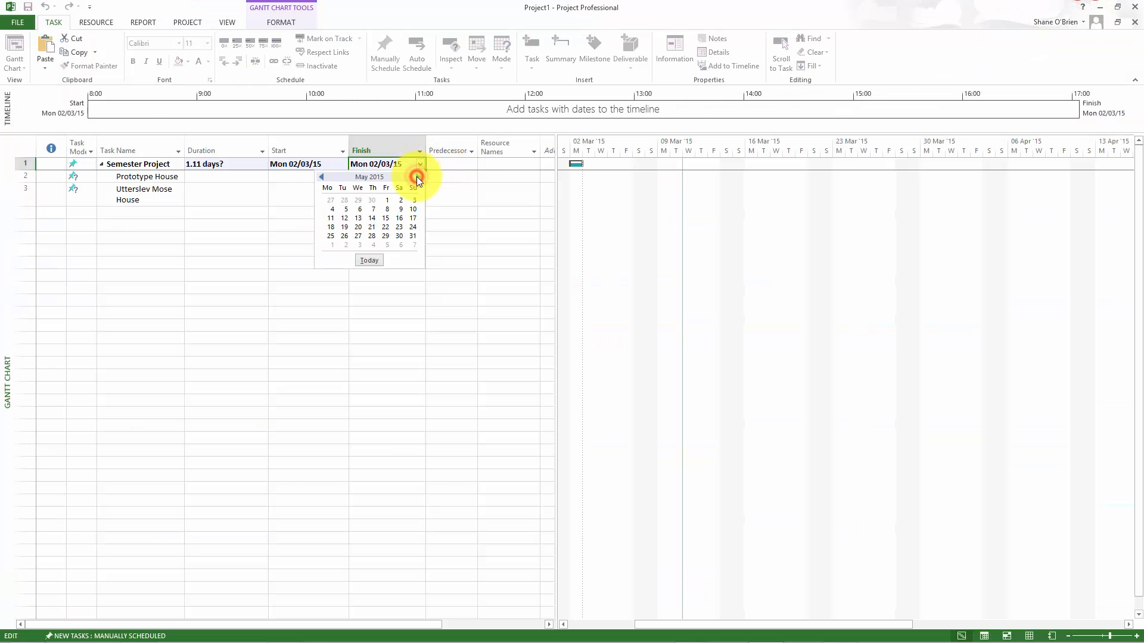
click(416, 177)
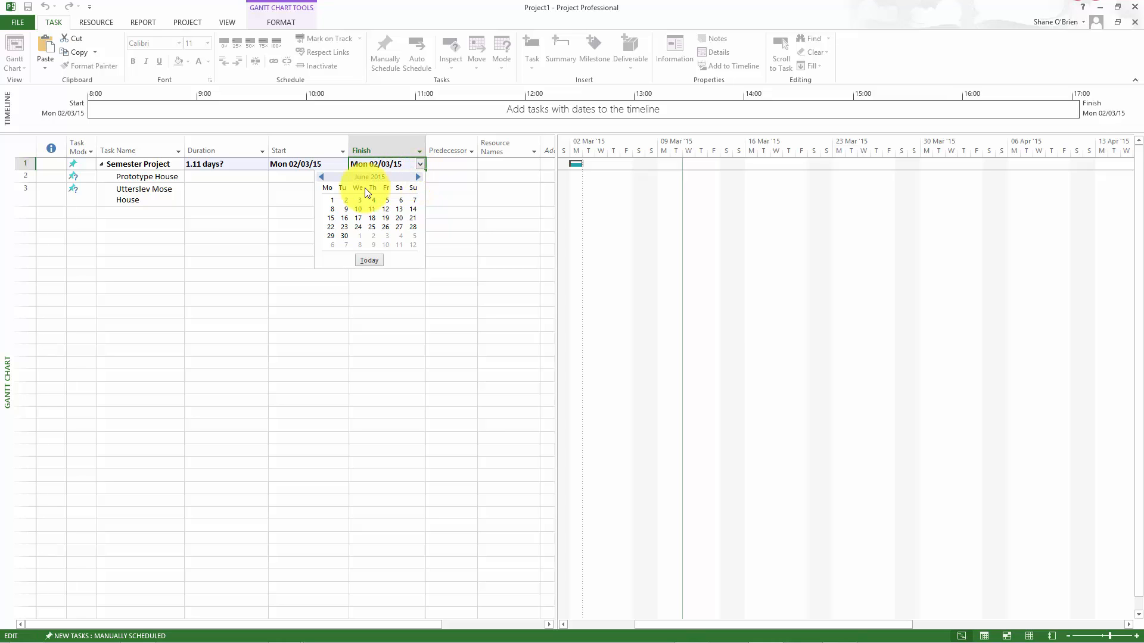
click(375, 200)
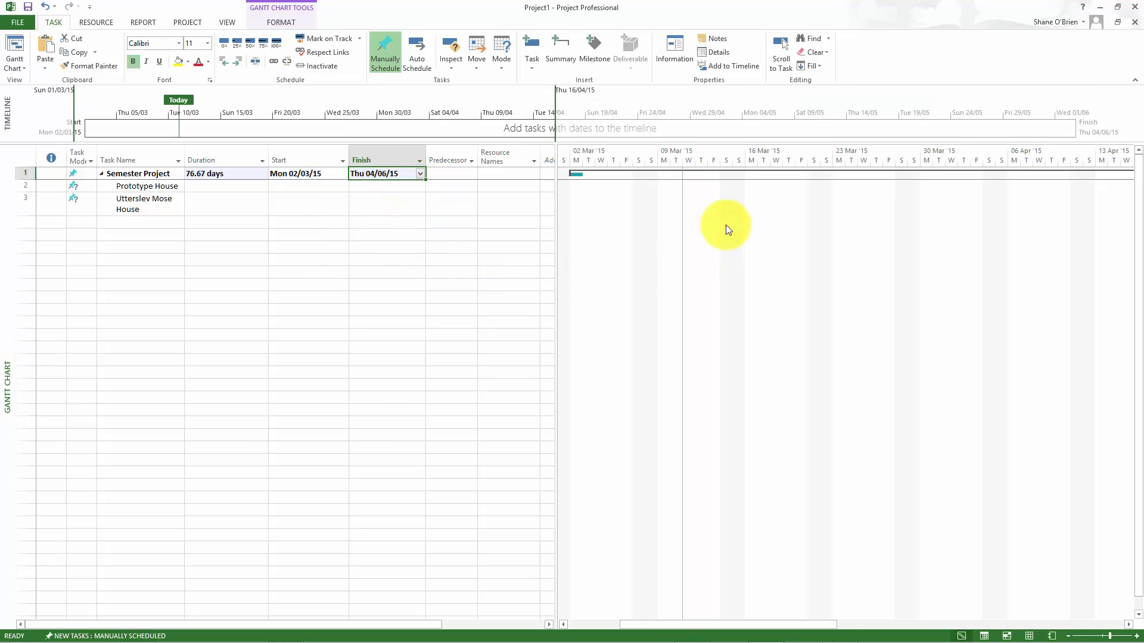
Narrow the task table pane so more of the Gantt chart is shown
click(388, 303)
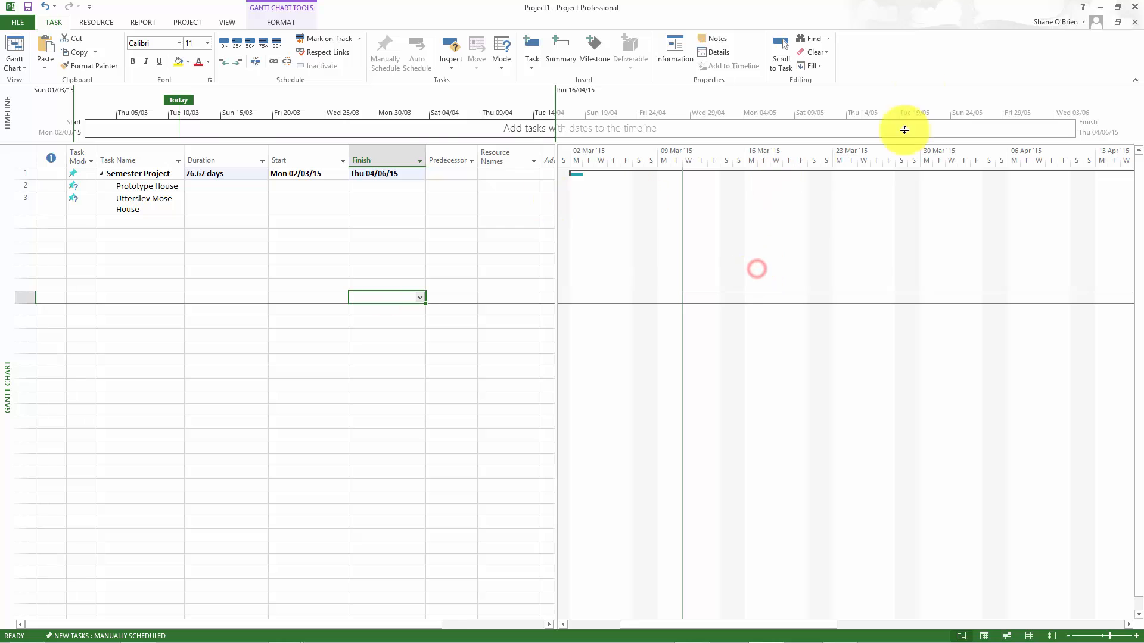
drag(557, 214, 424, 227)
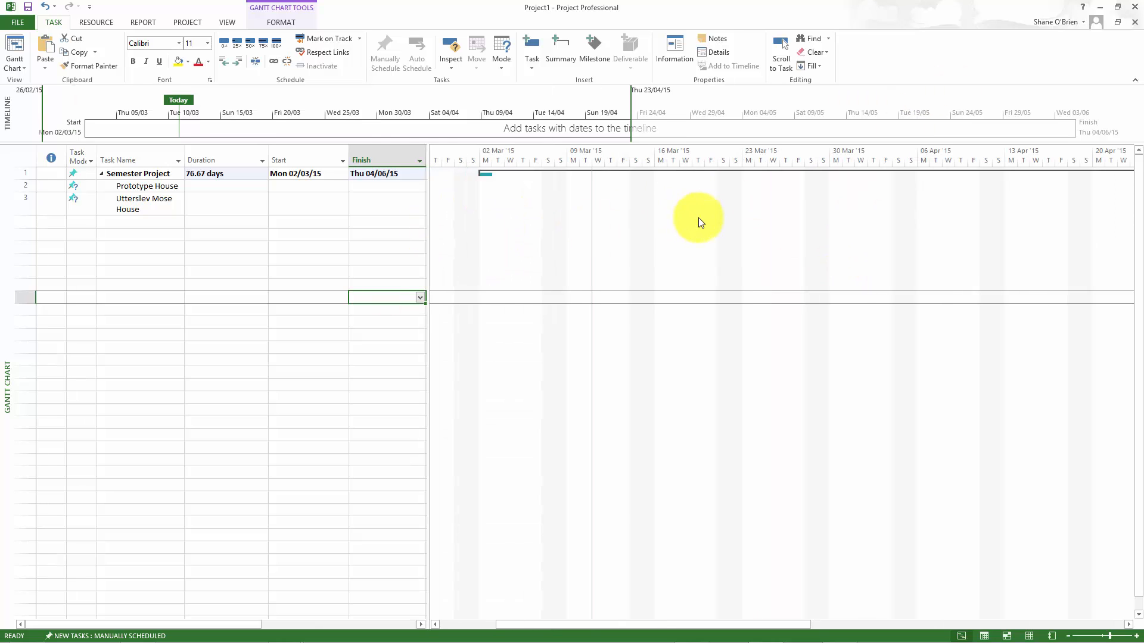
mouse_move(541, 623)
mouse_down()
mouse_move(660, 606)
mouse_move(862, 608)
mouse_move(679, 601)
mouse_move(646, 616)
mouse_move(473, 628)
mouse_move(556, 624)
mouse_move(524, 623)
mouse_move(538, 623)
mouse_up()
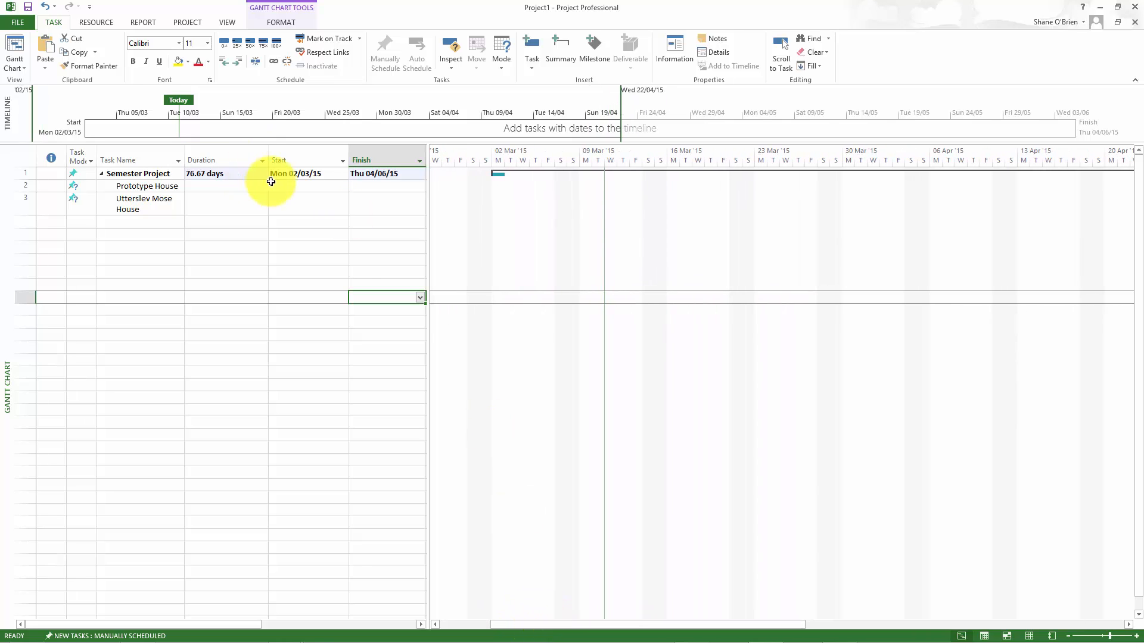
Review the semester timetable and the April 2015 calendar in the browser, then return to Project
mouse_move(319, 628)
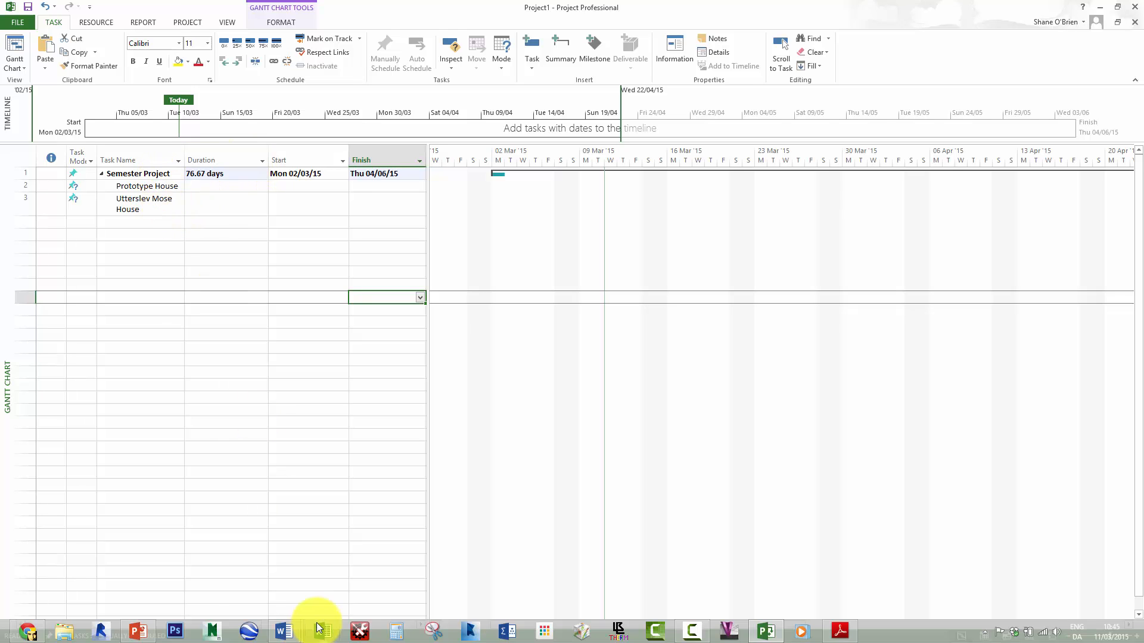
click(34, 635)
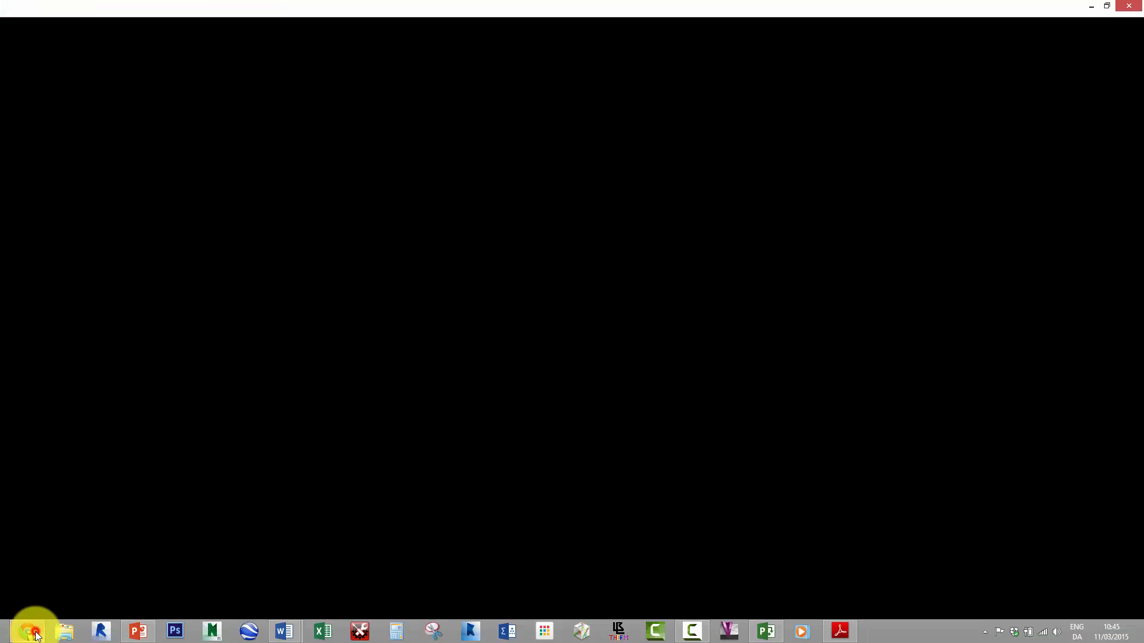
click(286, 7)
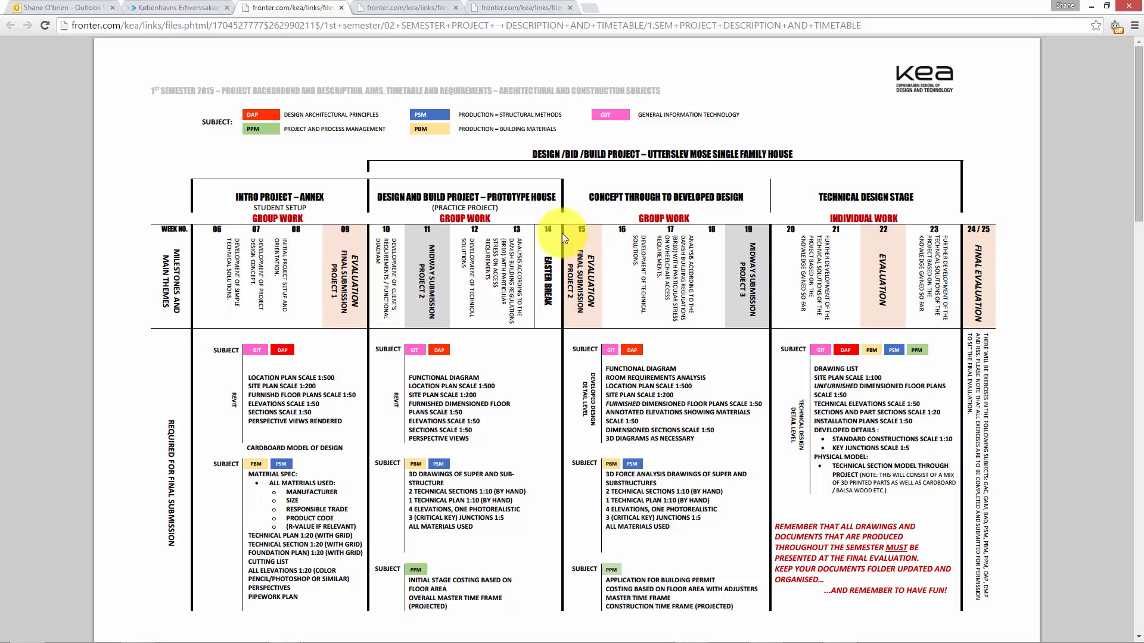
click(39, 5)
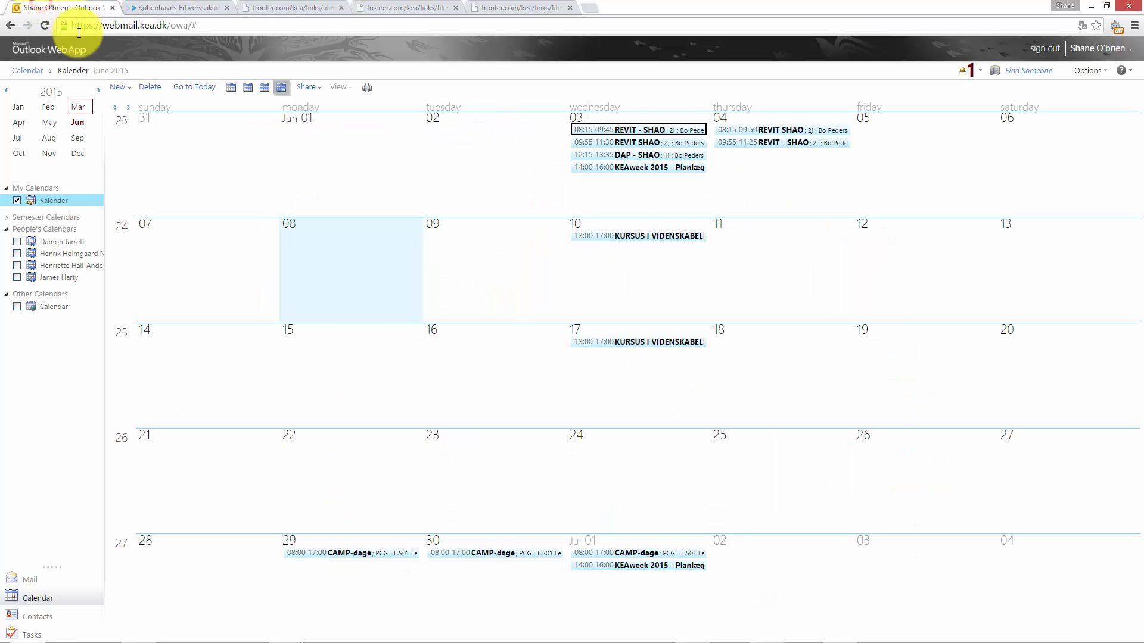
click(116, 109)
click(115, 111)
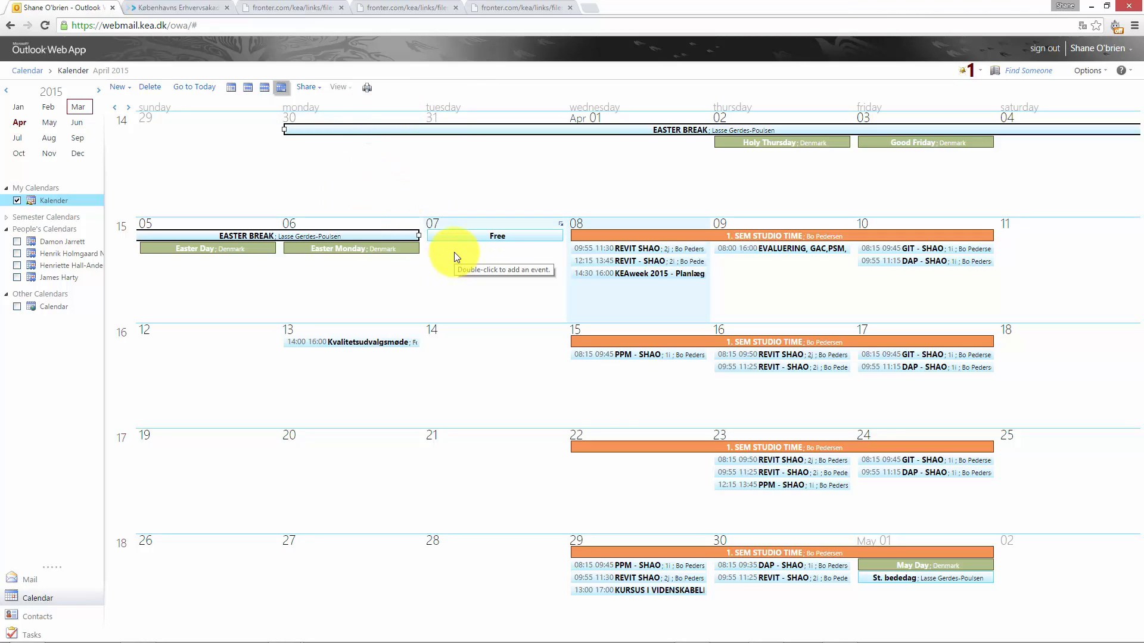
mouse_move(227, 642)
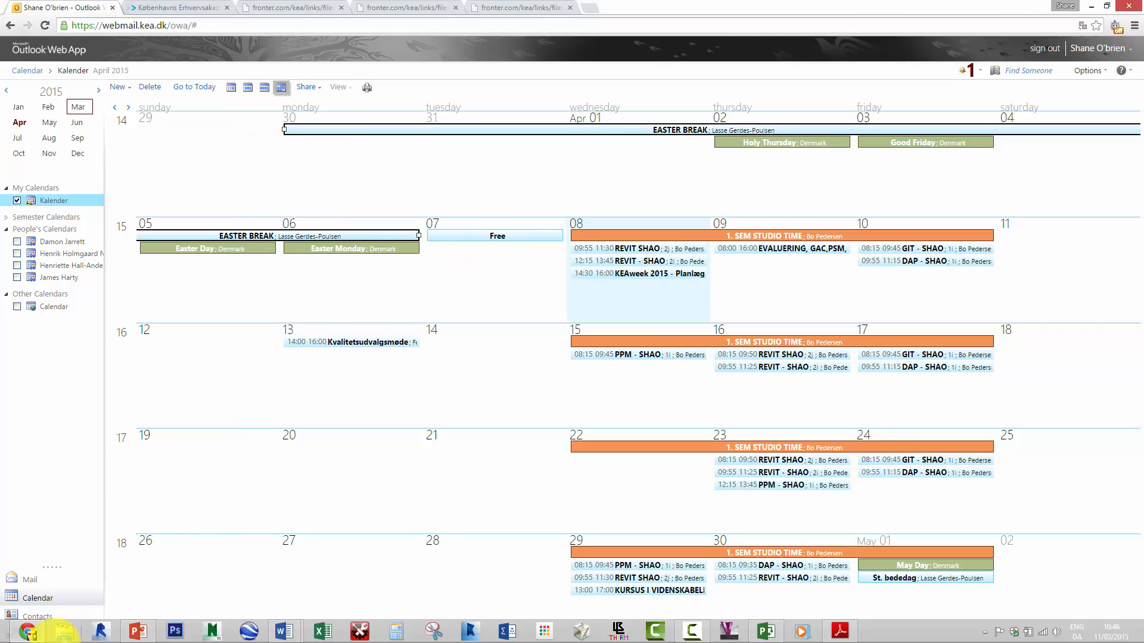
click(764, 631)
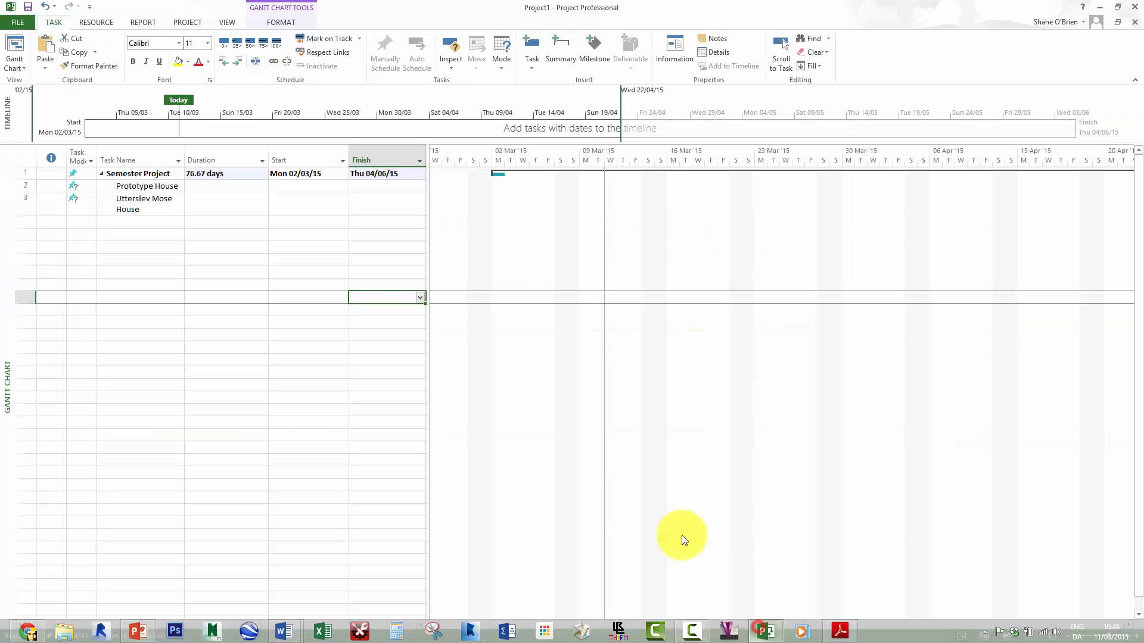
Schedule Prototype House to start Monday 2 March 2015 and finish Tuesday 7 April 2015
click(280, 185)
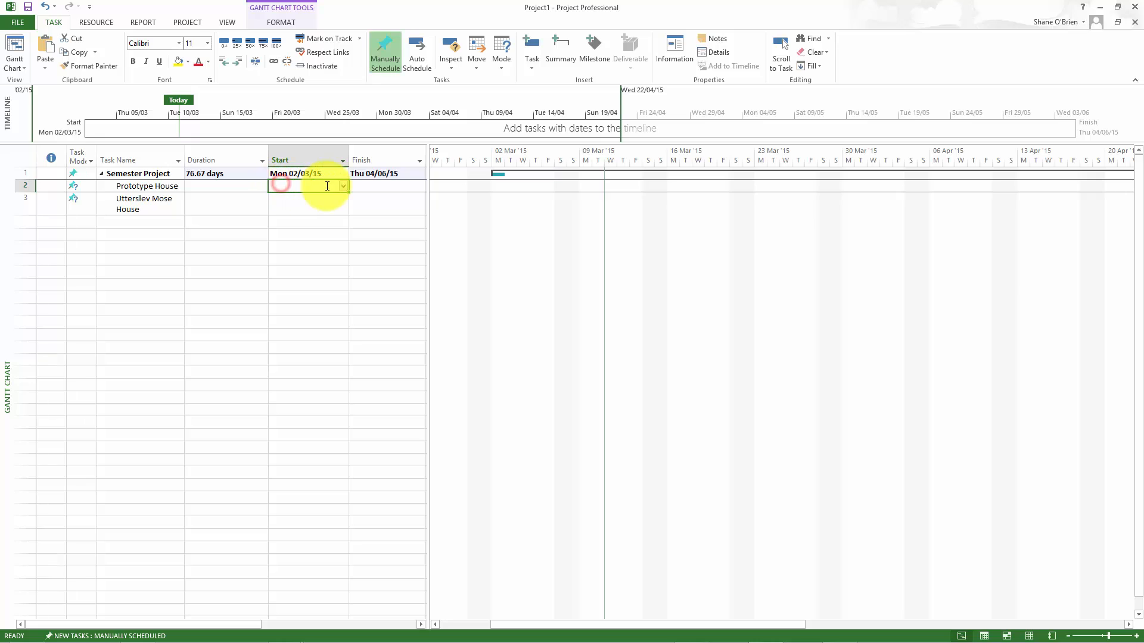
click(346, 188)
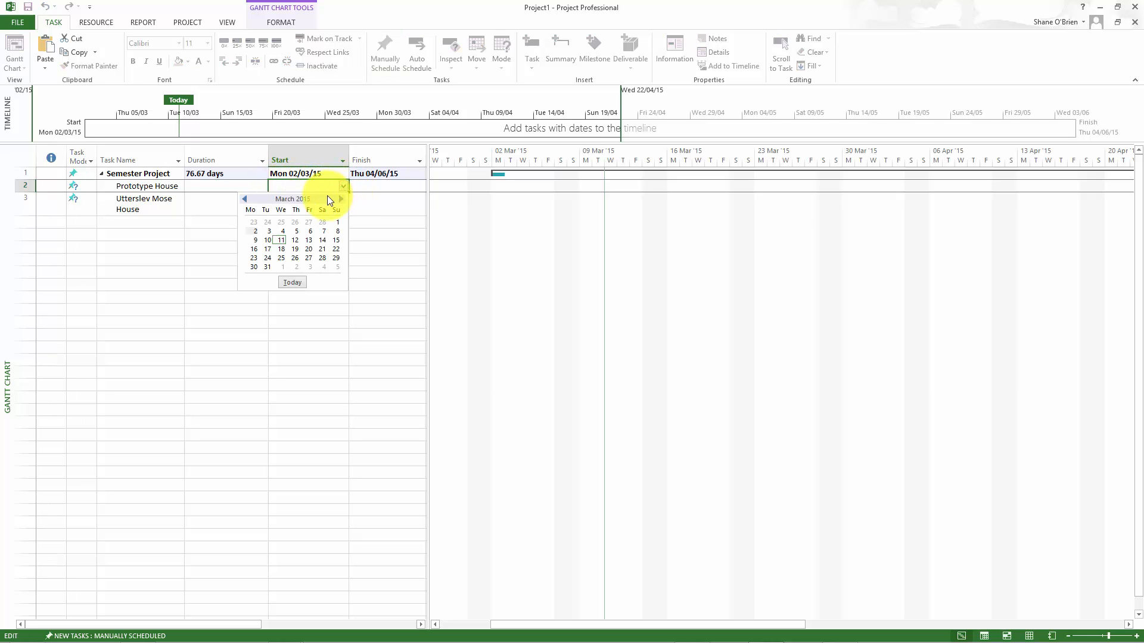
click(254, 232)
click(383, 186)
click(420, 186)
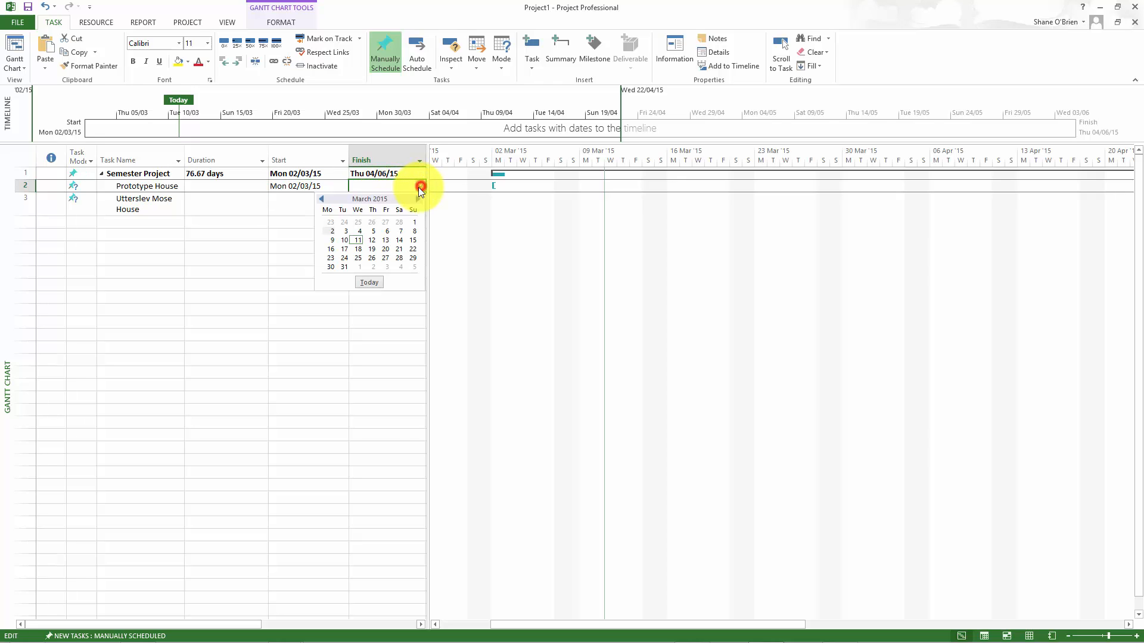
click(416, 199)
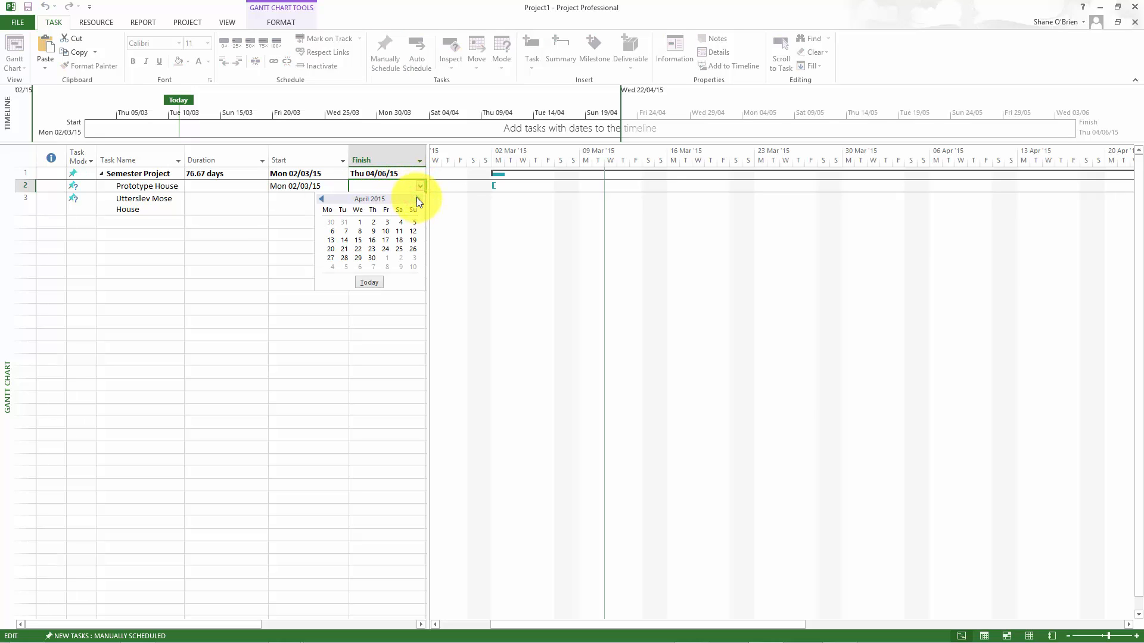
click(346, 230)
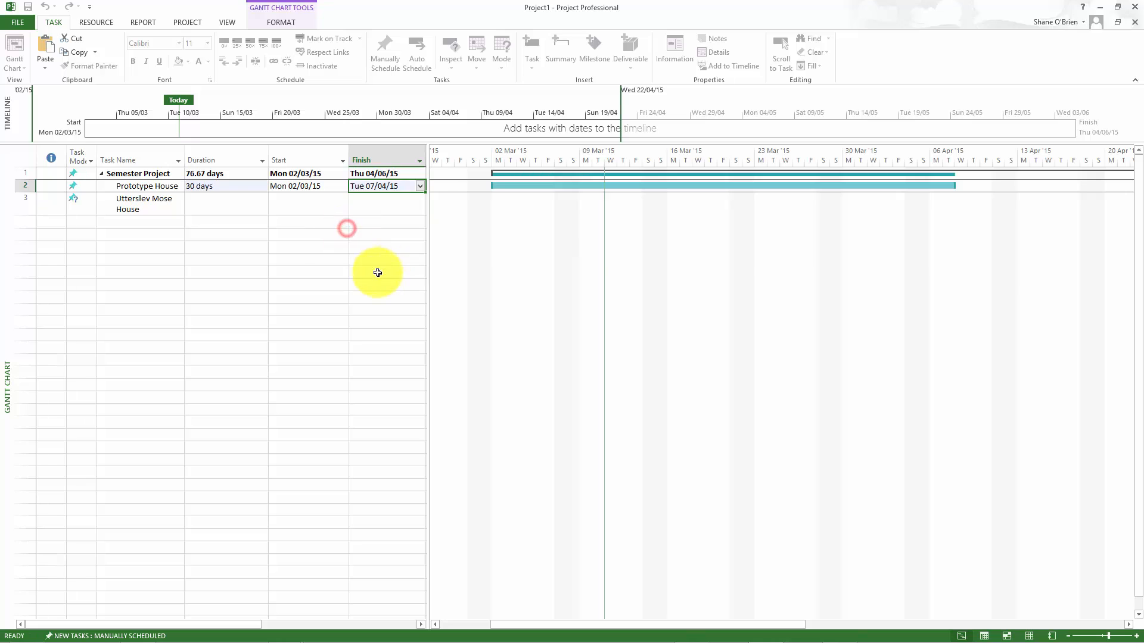
click(377, 272)
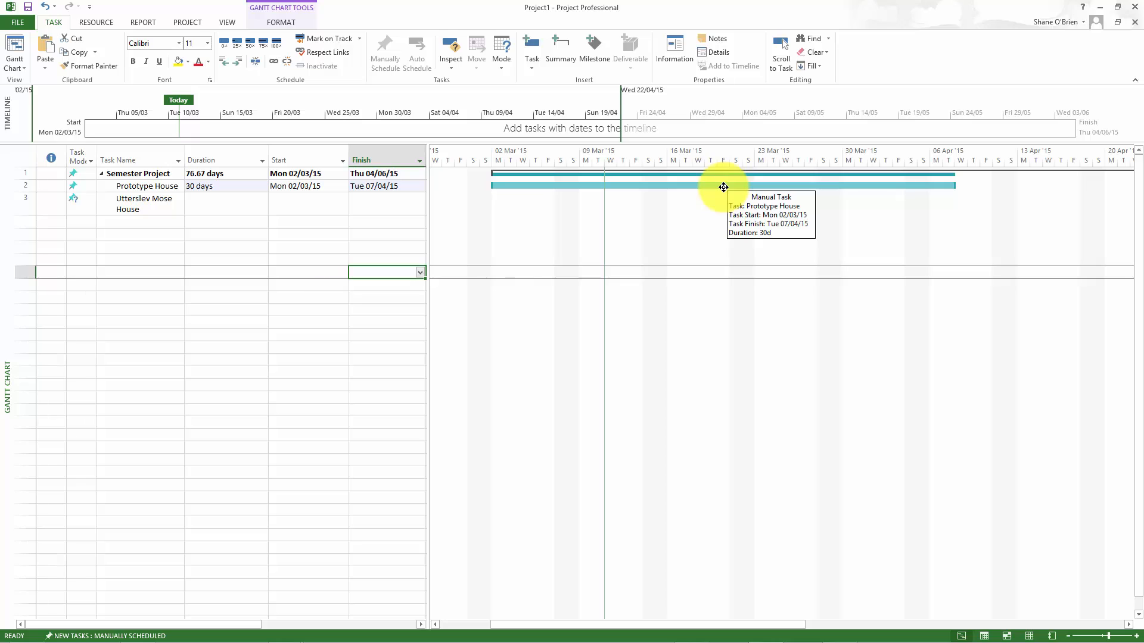
Set the Utterslev Mose House task's duration to 60 days
drag(429, 240, 433, 235)
click(151, 208)
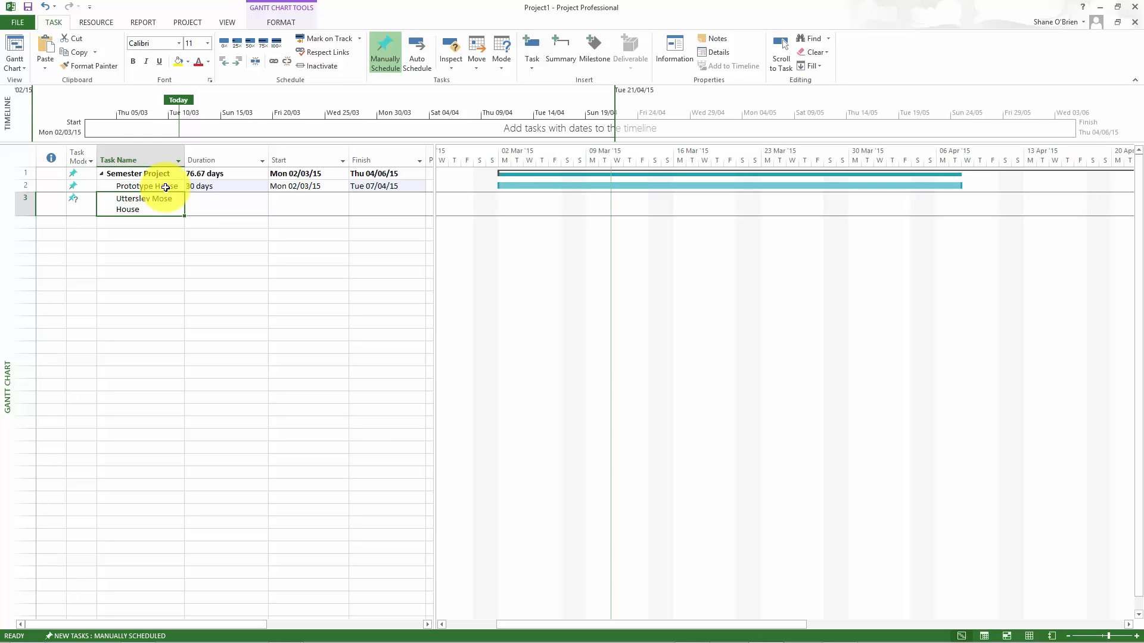
click(222, 203)
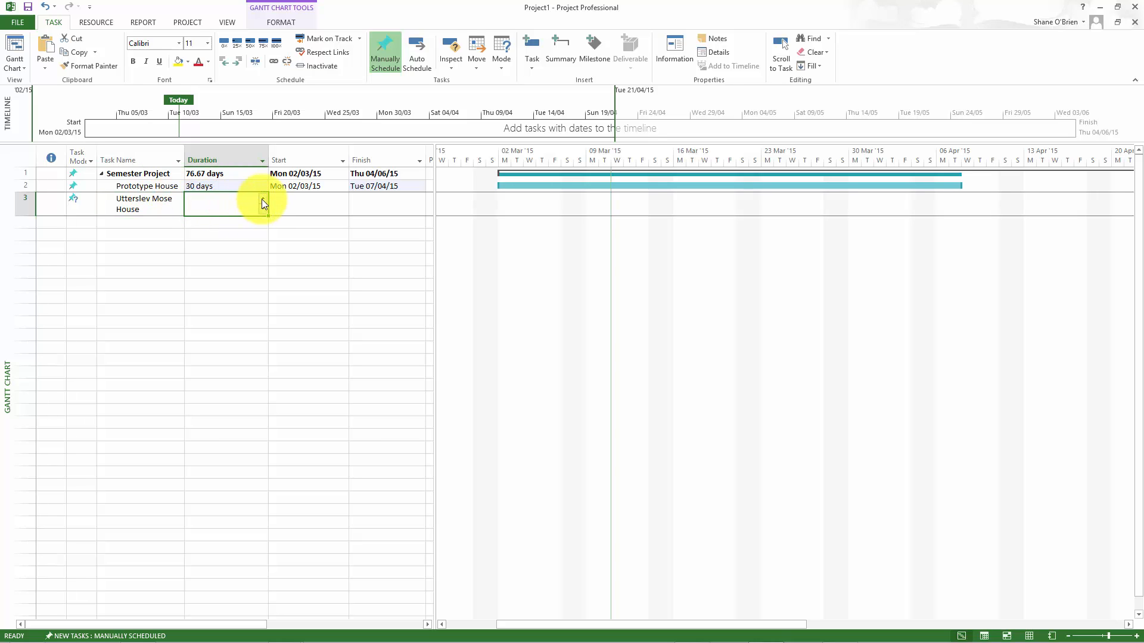
click(228, 210)
click(262, 196)
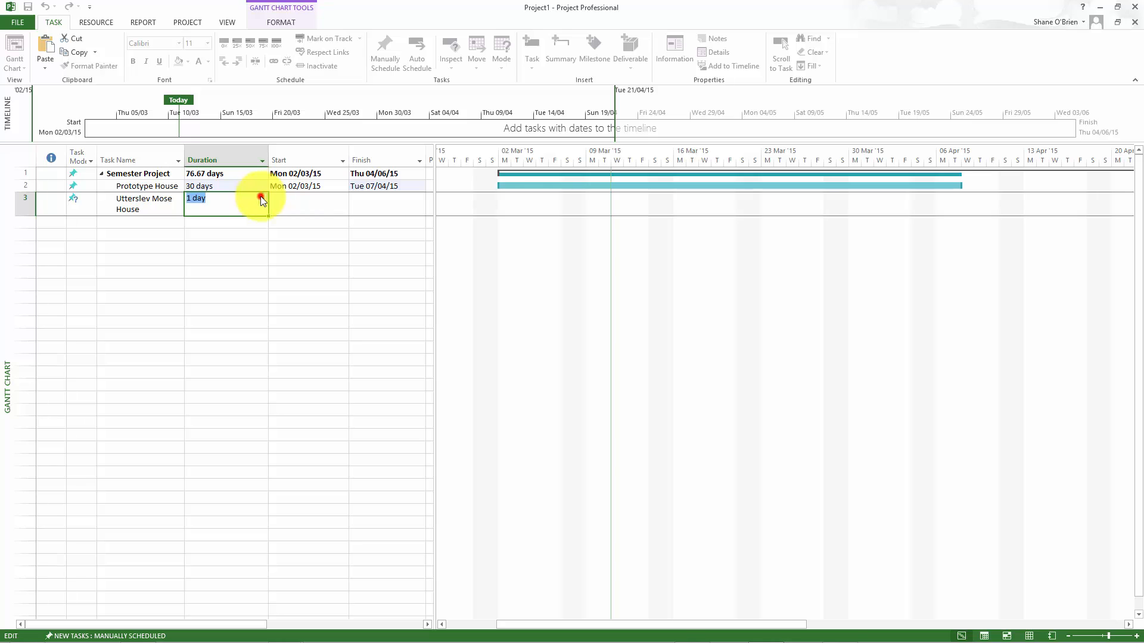
text(60)
key(Return)
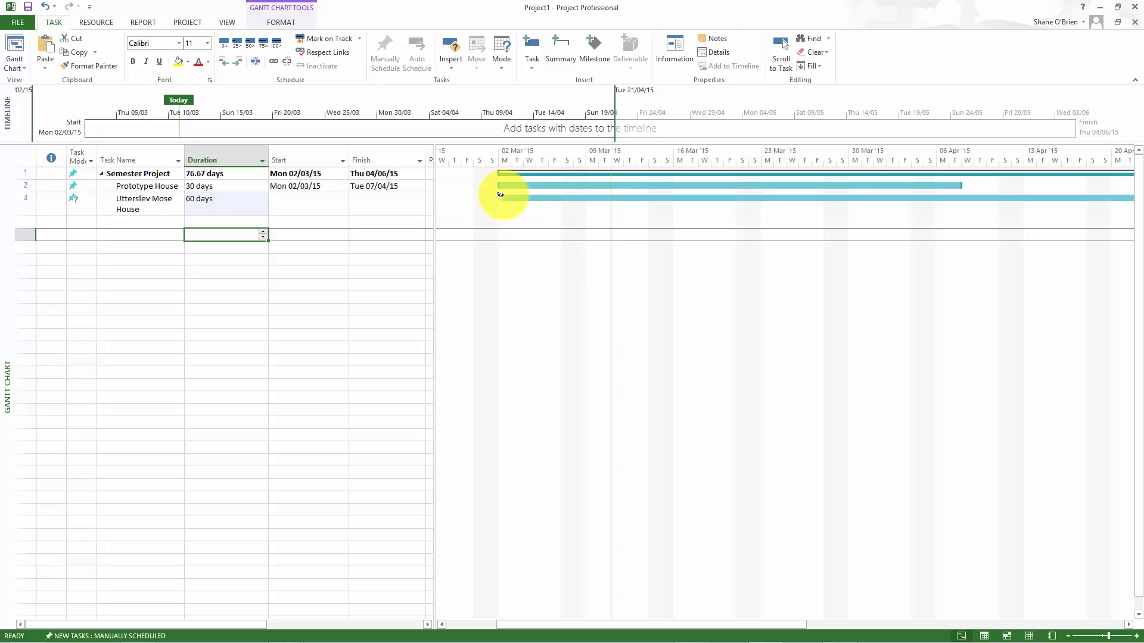
Link Prototype House and Utterslev Mose House so the second follows the first
click(166, 186)
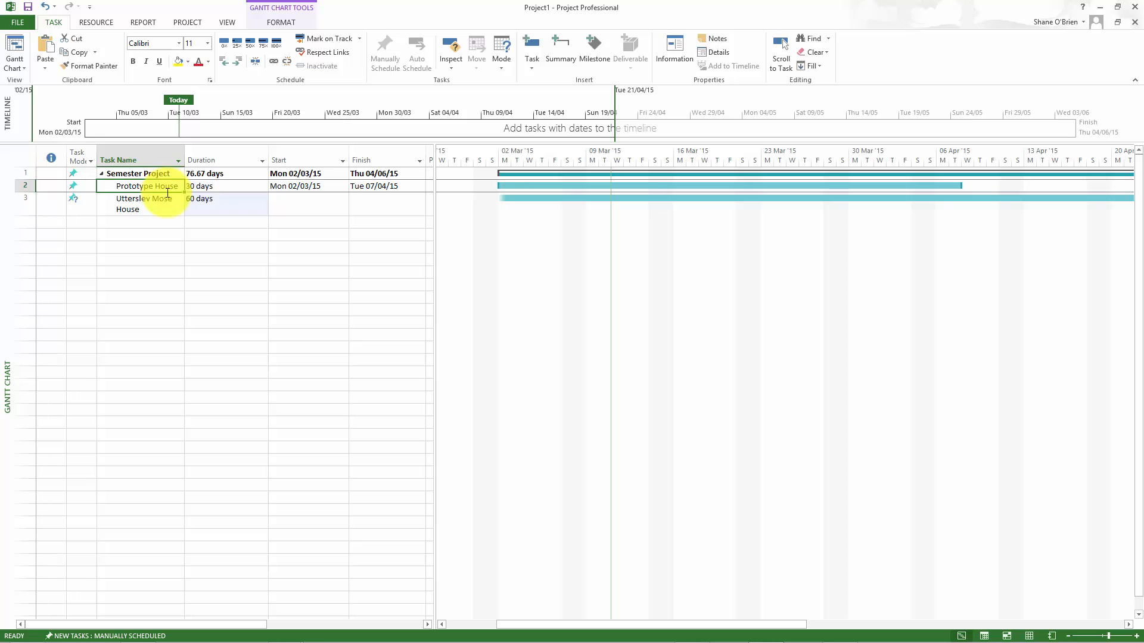
shift+click(174, 204)
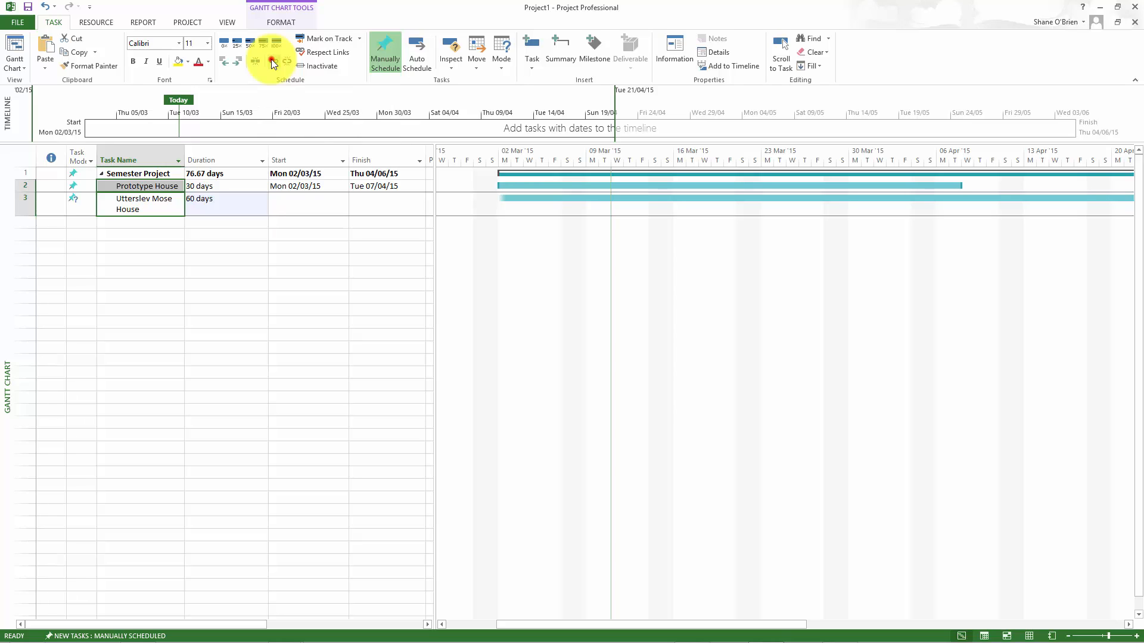
click(271, 60)
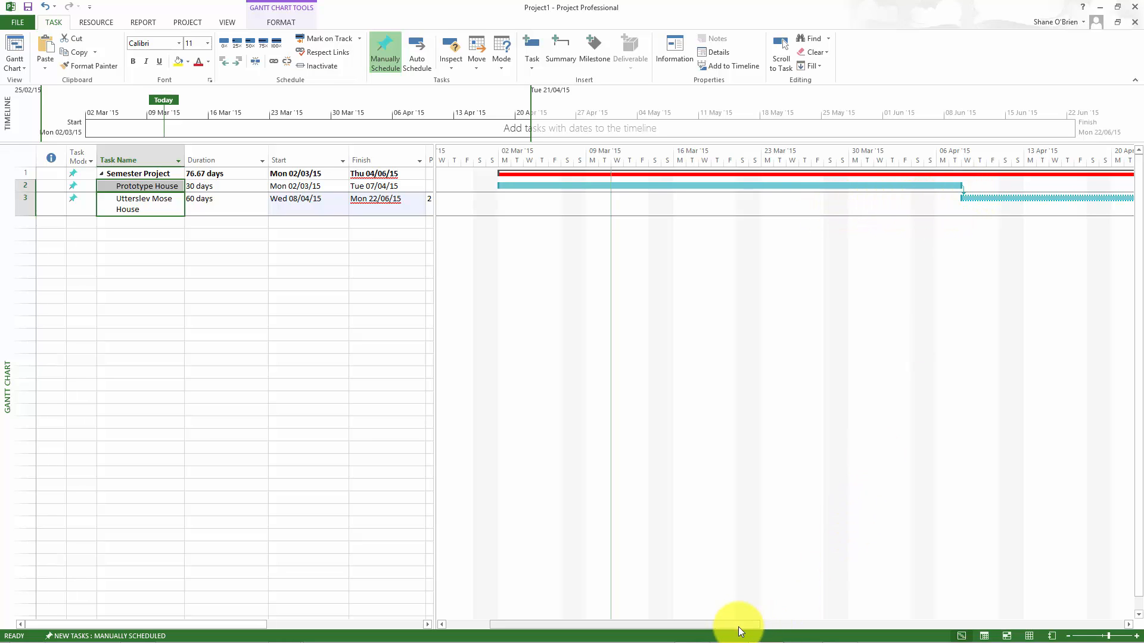
Examine the linked Prototype House and Utterslev Mose House bars in the Gantt chart
drag(738, 626, 882, 625)
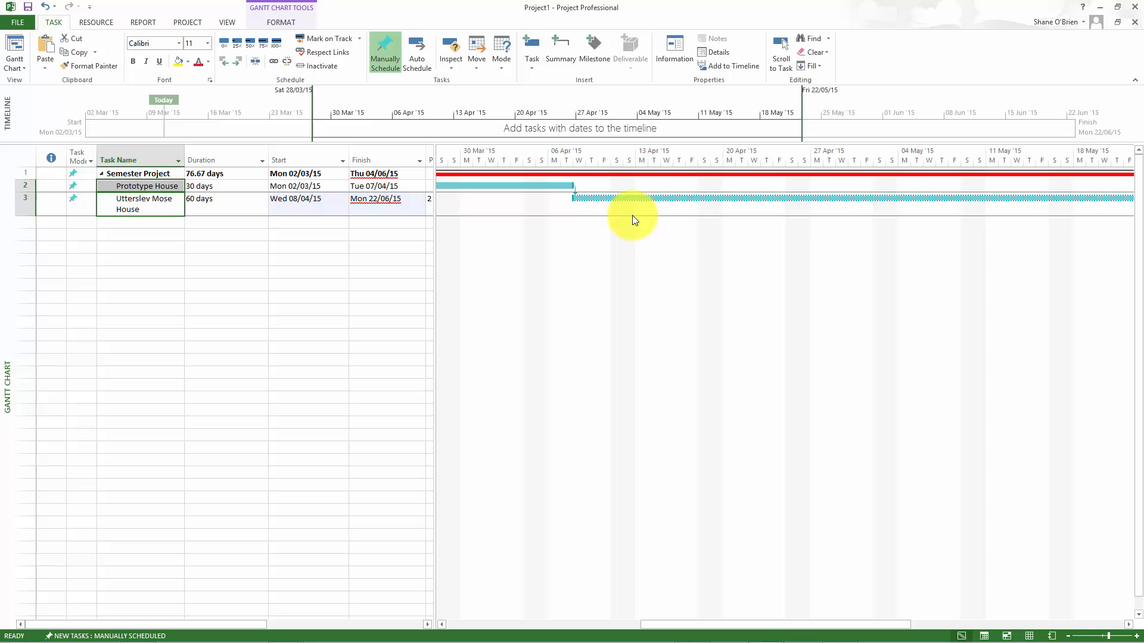
click(163, 197)
key(Escape)
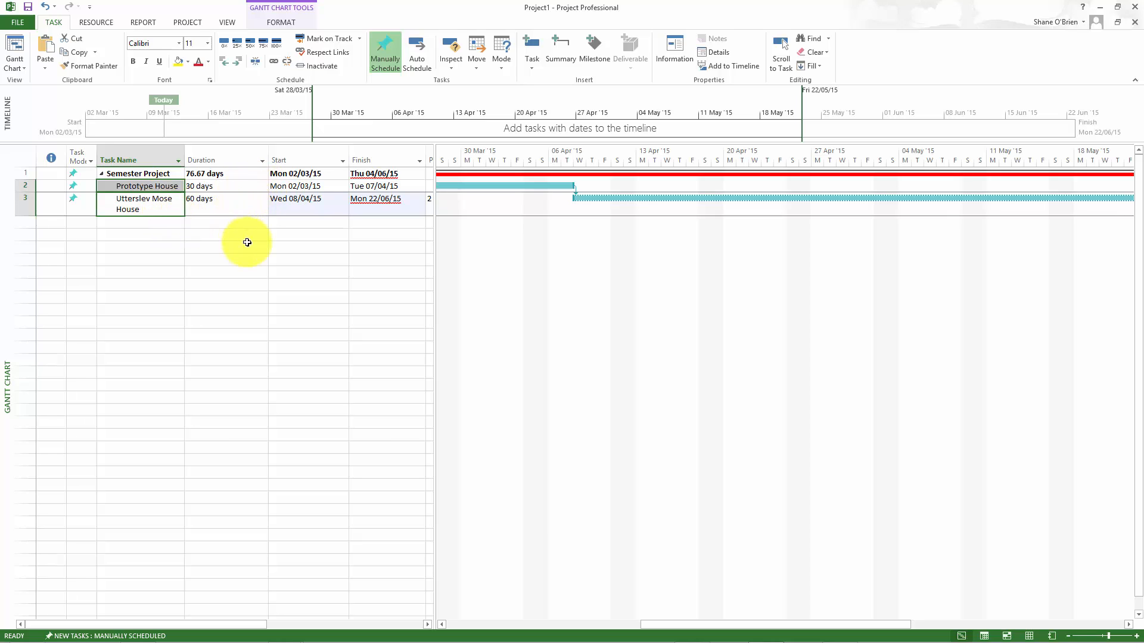
click(154, 207)
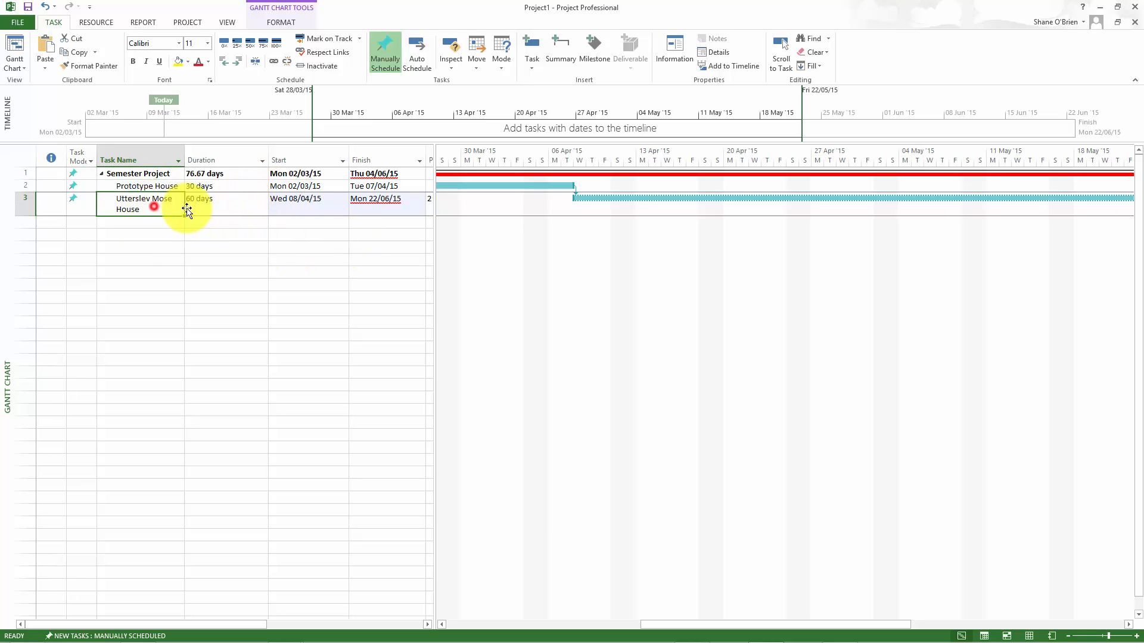
click(204, 200)
click(152, 176)
click(153, 189)
click(149, 204)
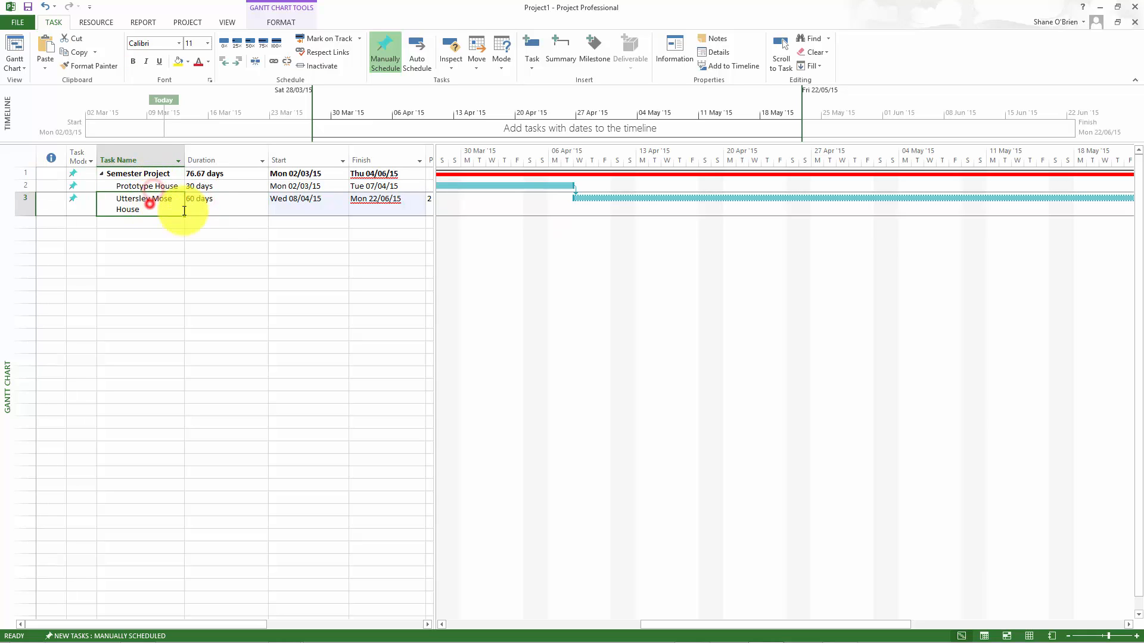
click(220, 235)
click(130, 203)
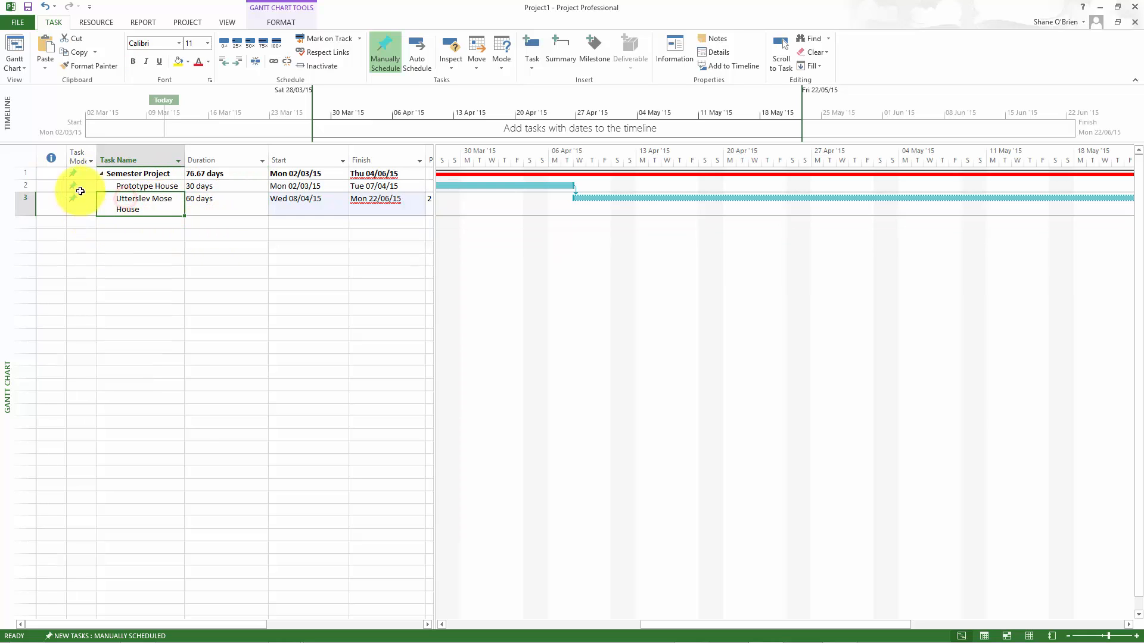
Collapse and expand the Semester Project summary task
click(101, 175)
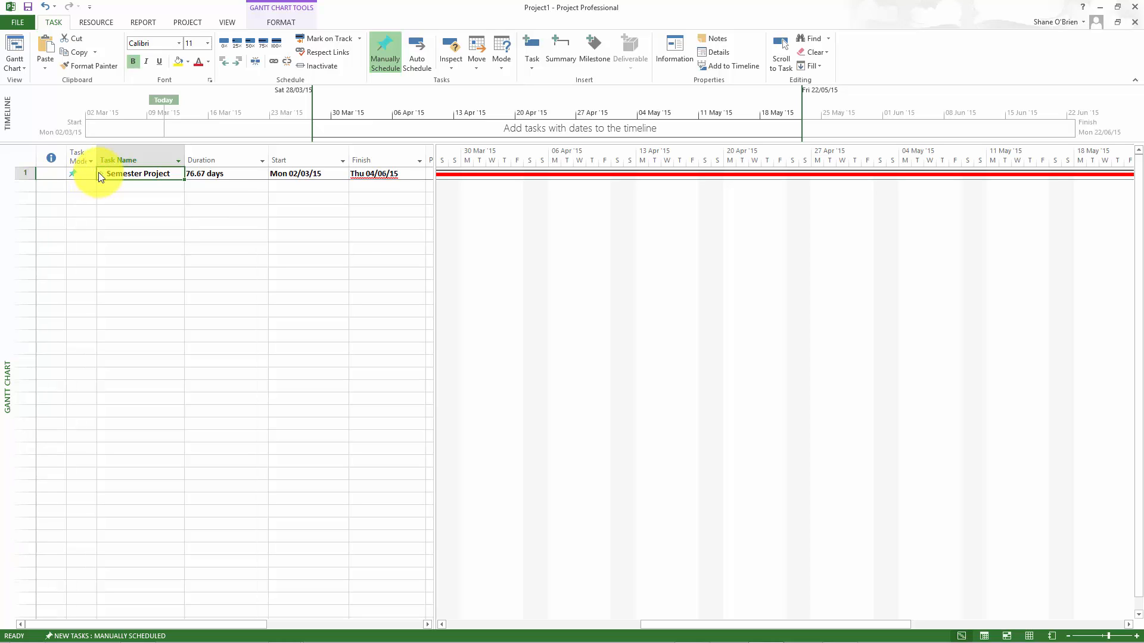
click(102, 174)
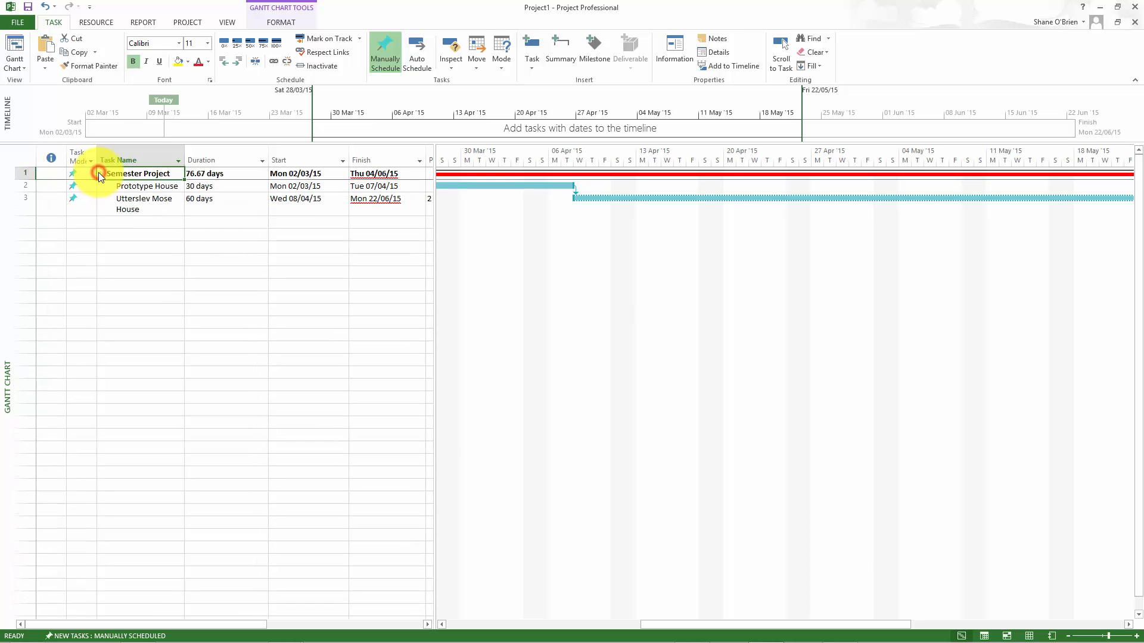
click(141, 235)
click(131, 187)
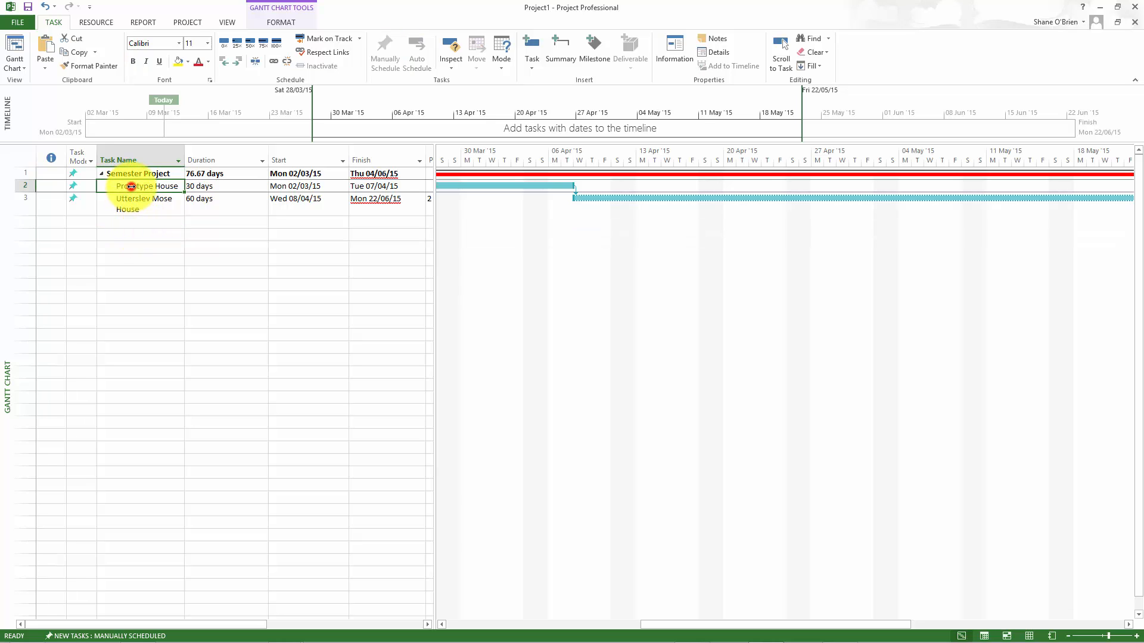
click(333, 309)
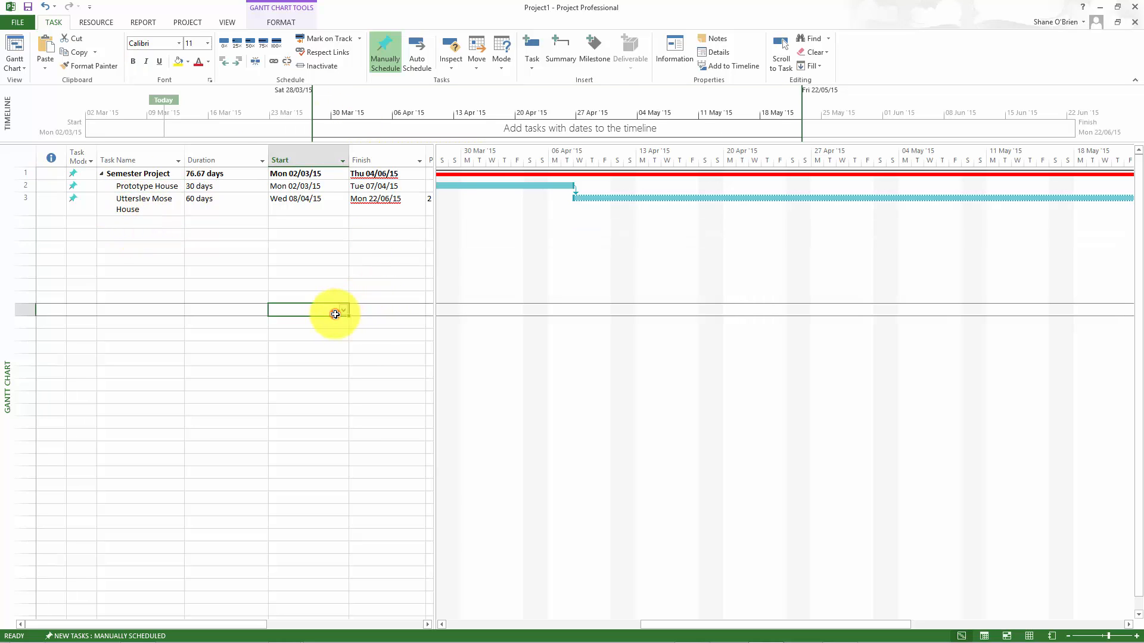
click(167, 200)
click(351, 125)
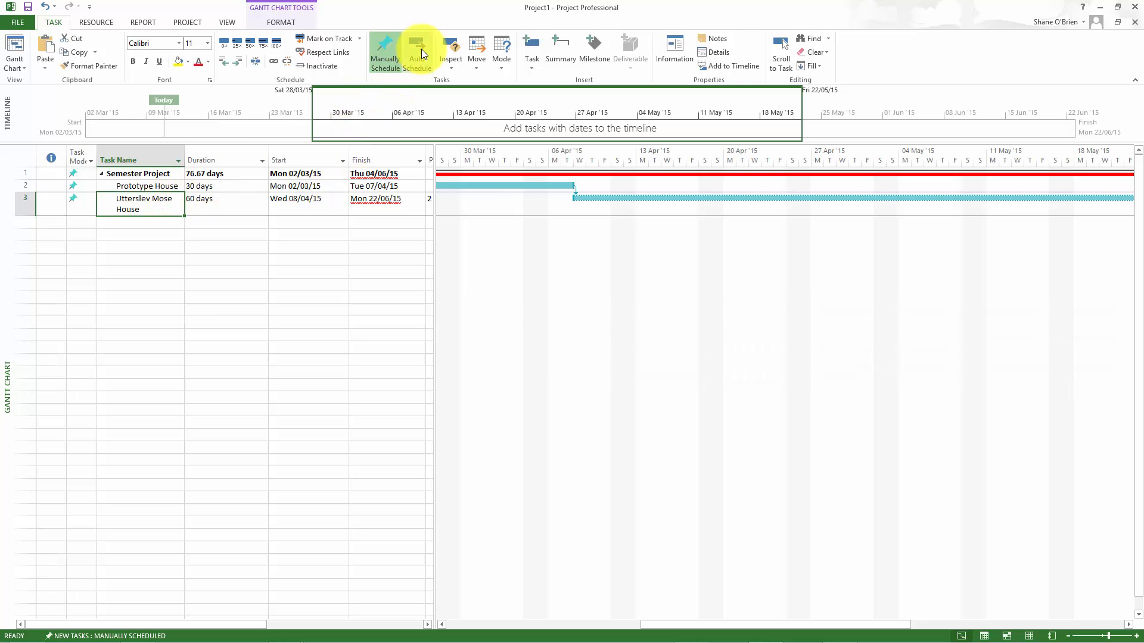
click(416, 51)
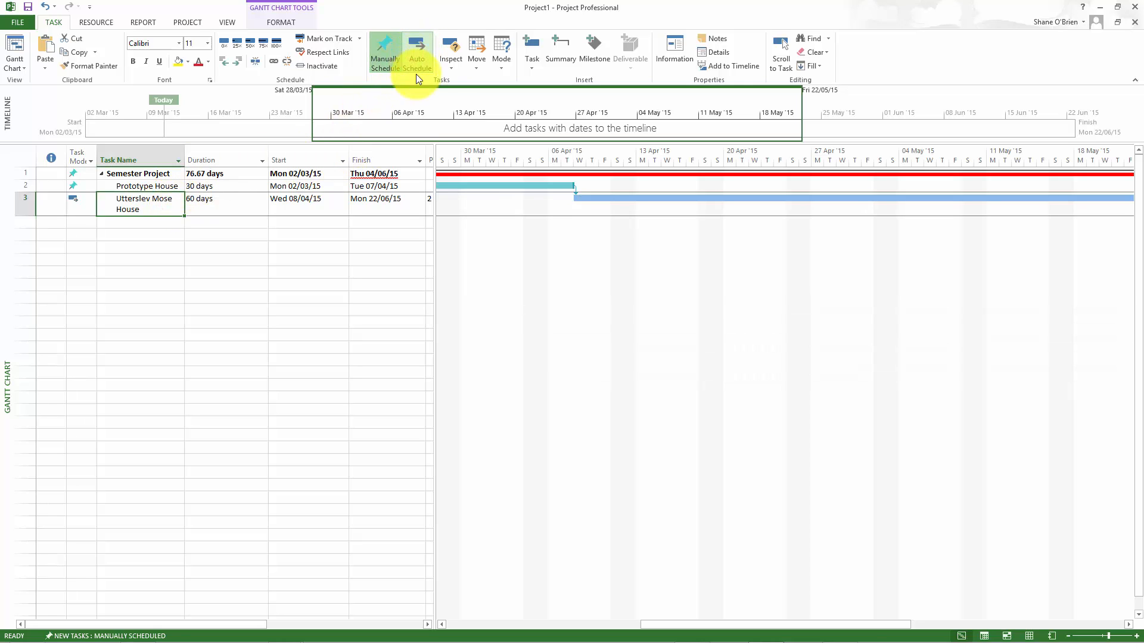
click(387, 51)
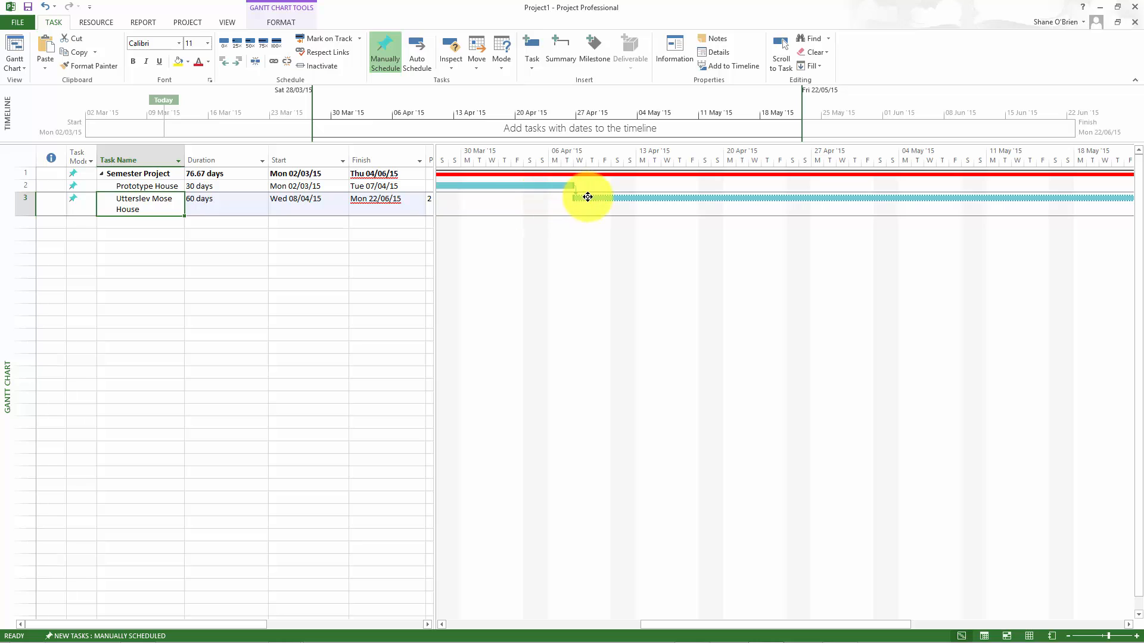
drag(528, 205, 491, 201)
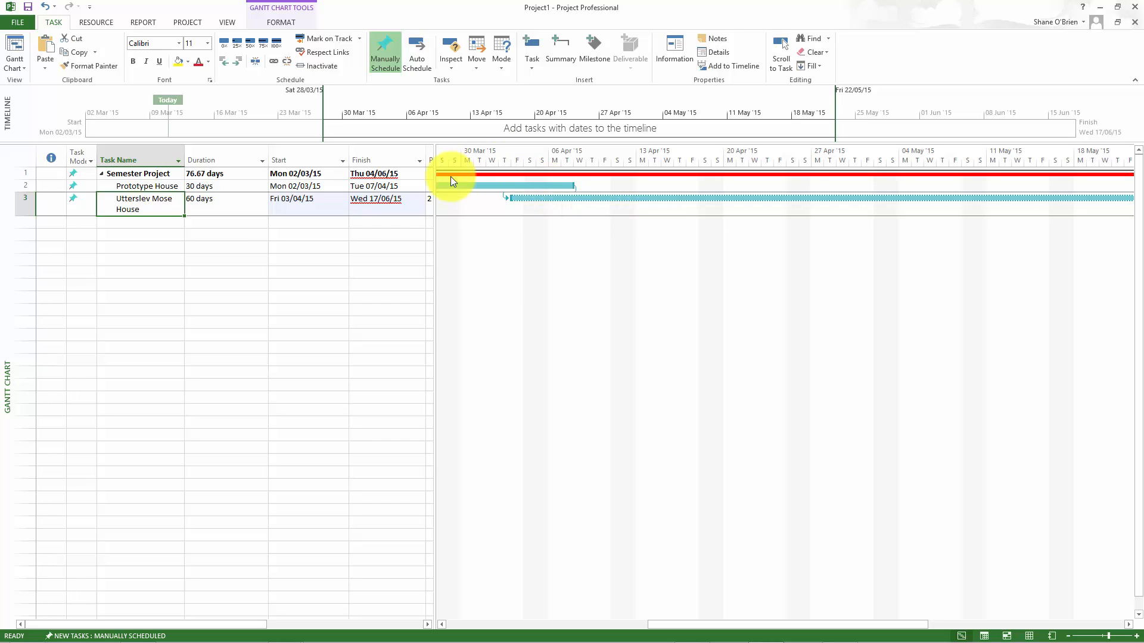
Switch the Utterslev Mose House task to Auto Schedule mode
click(416, 59)
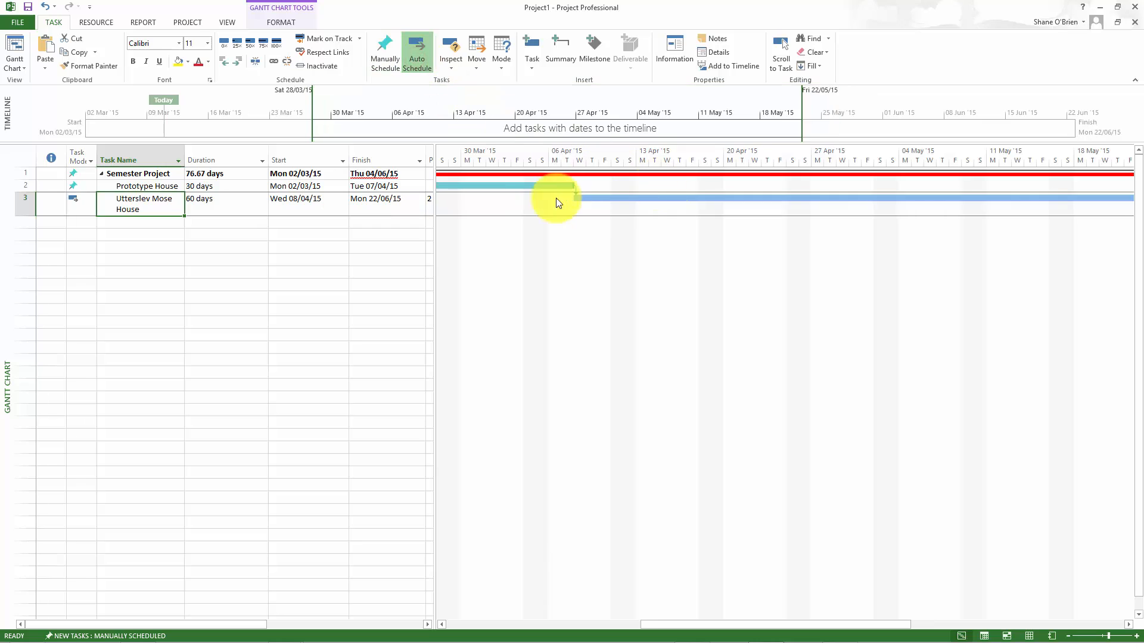
mouse_move(554, 179)
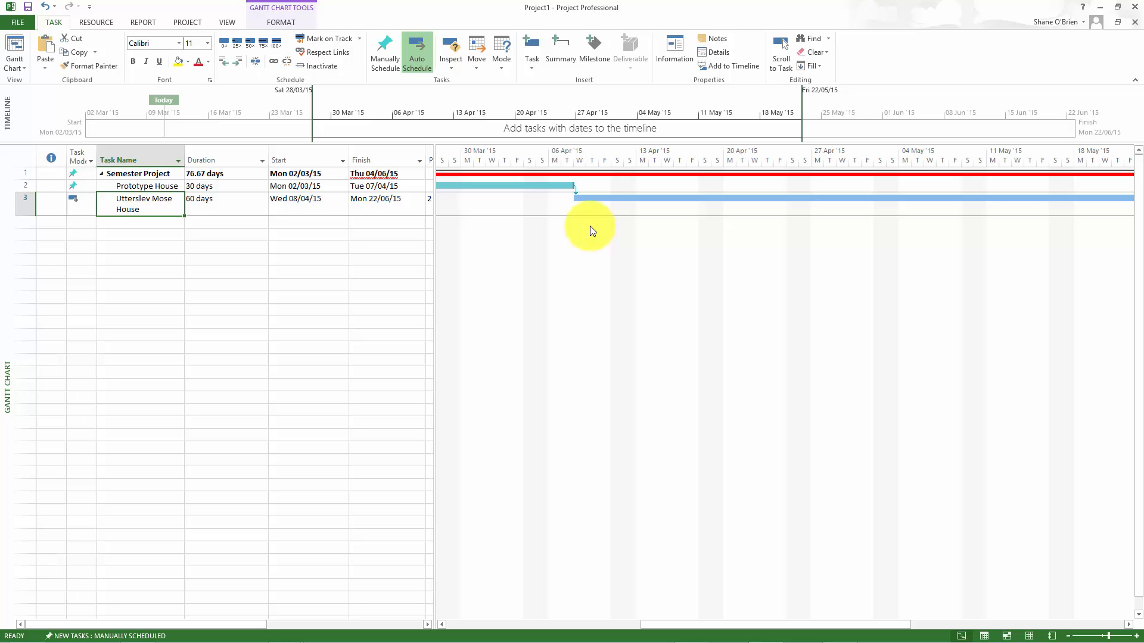
click(316, 286)
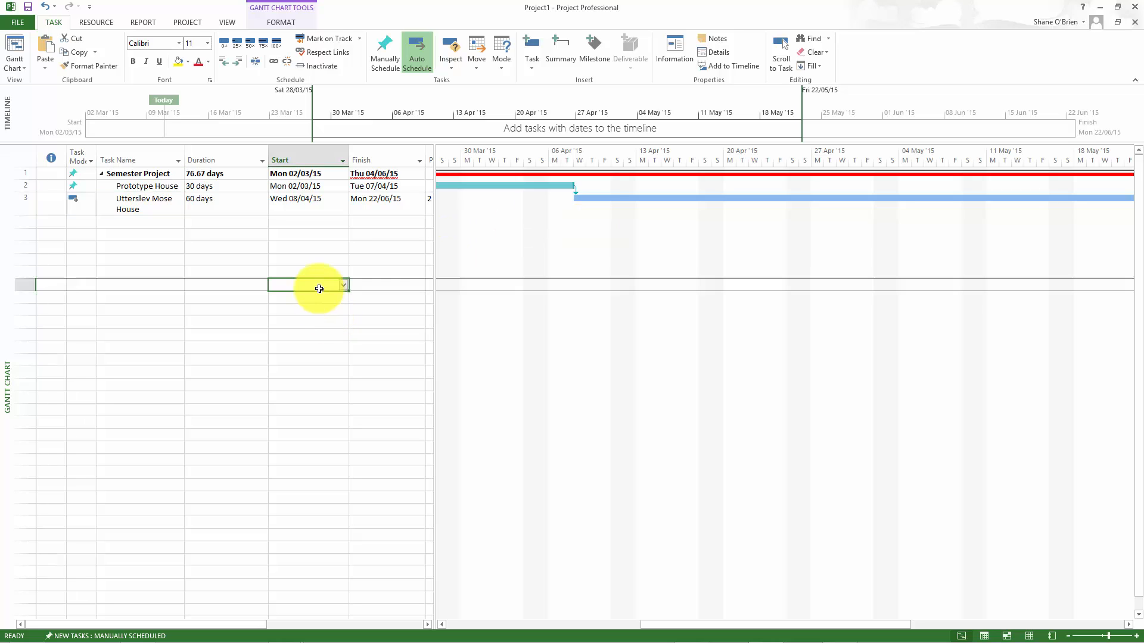
click(152, 189)
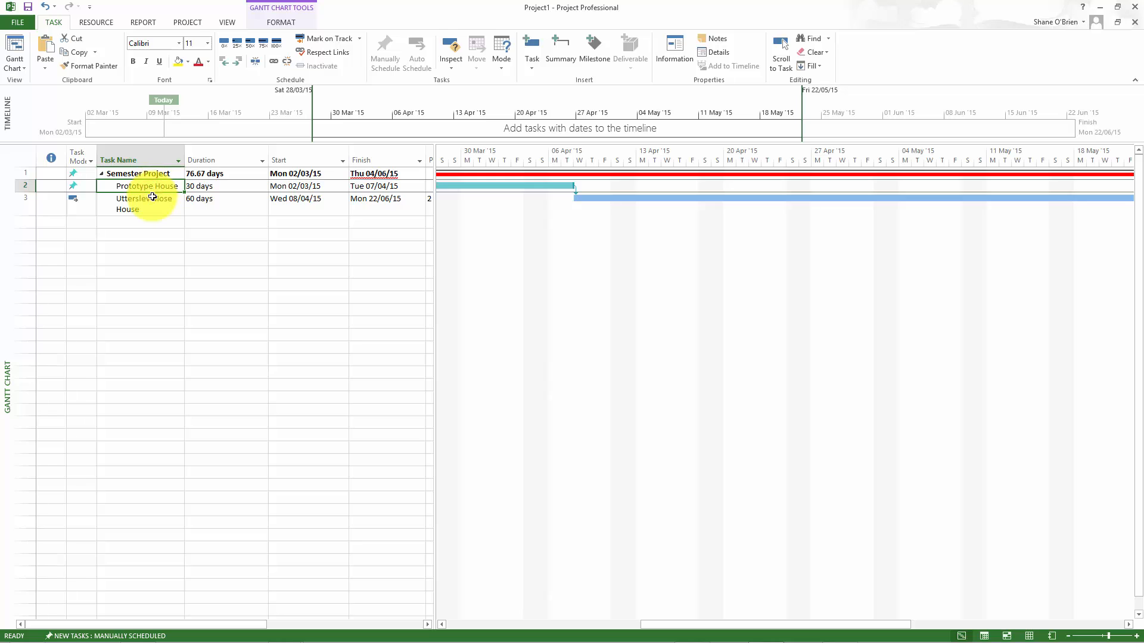
click(149, 198)
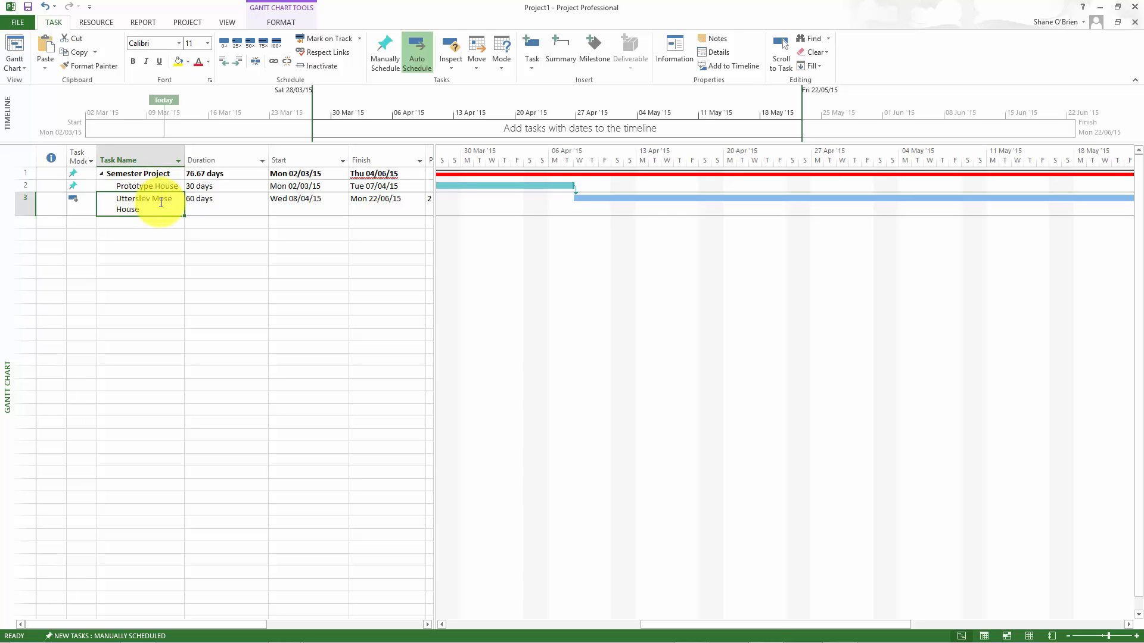
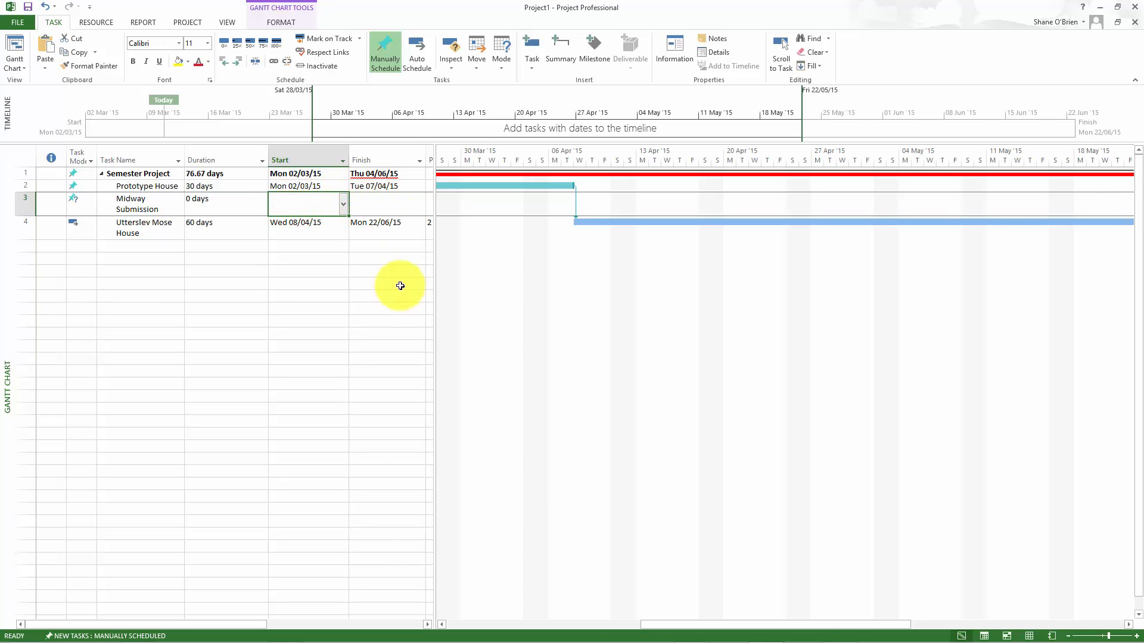
Set the Midway Submission milestone's start date to 13 March 2015
drag(643, 624, 614, 626)
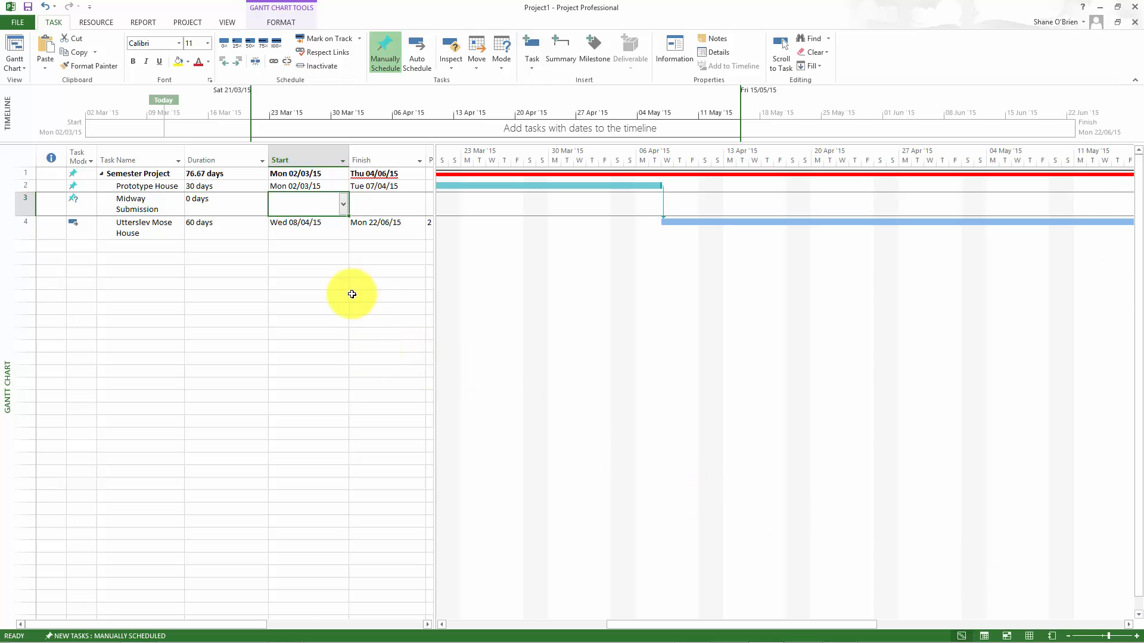
click(343, 204)
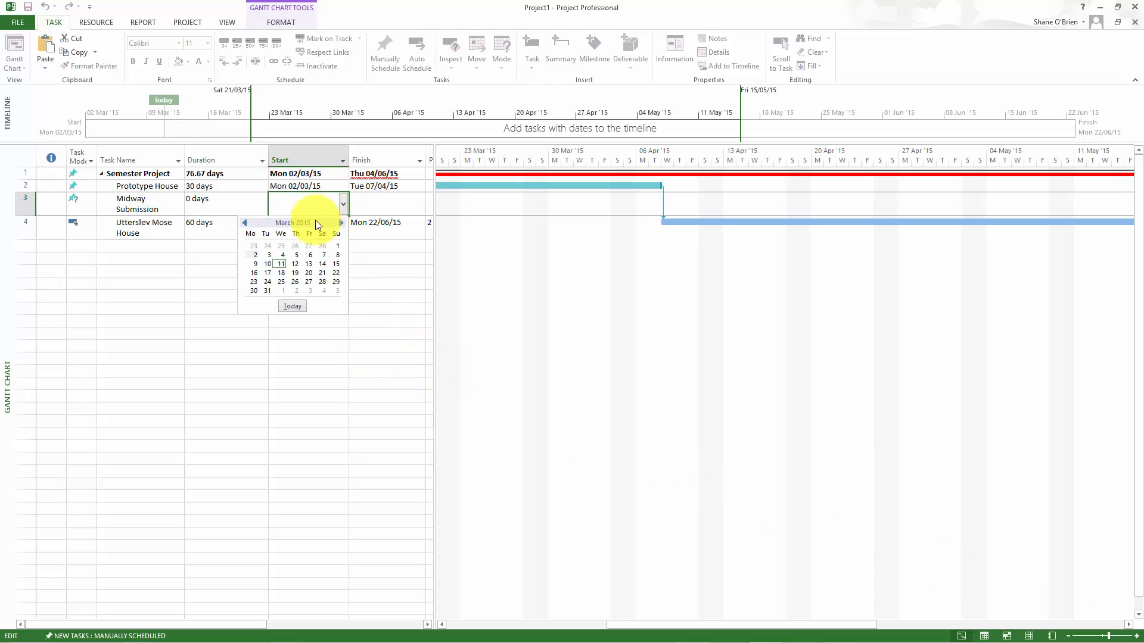
click(307, 264)
click(352, 272)
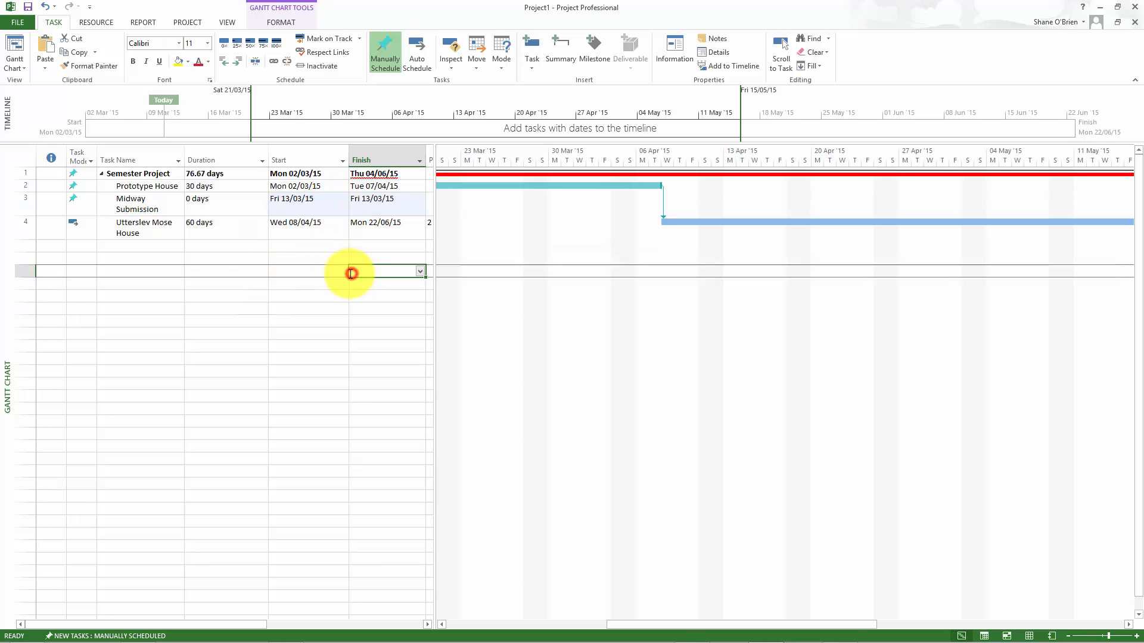
Outdent the Midway Submission task out of the Semester Project summary
click(162, 209)
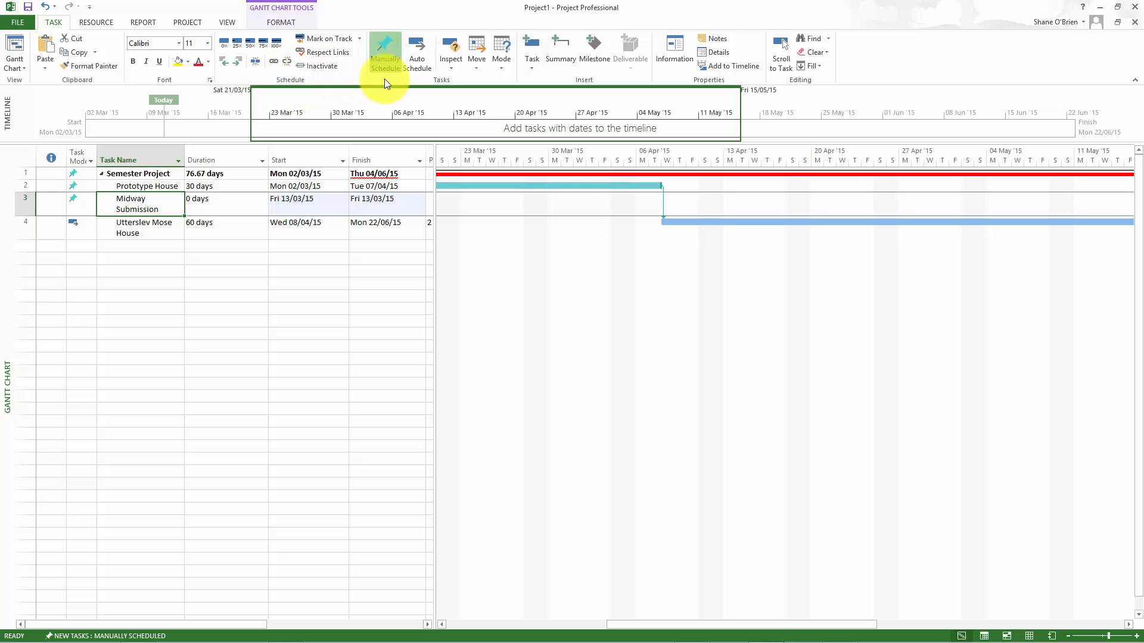
click(224, 62)
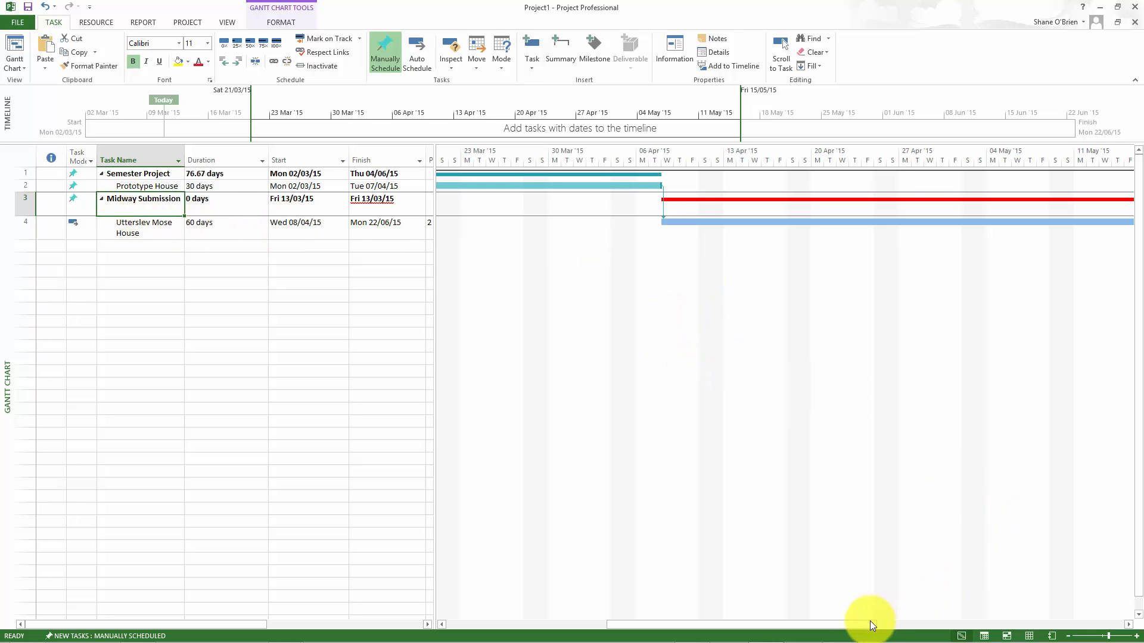
Add the Midway Submission milestone to the timeline
drag(869, 625, 685, 624)
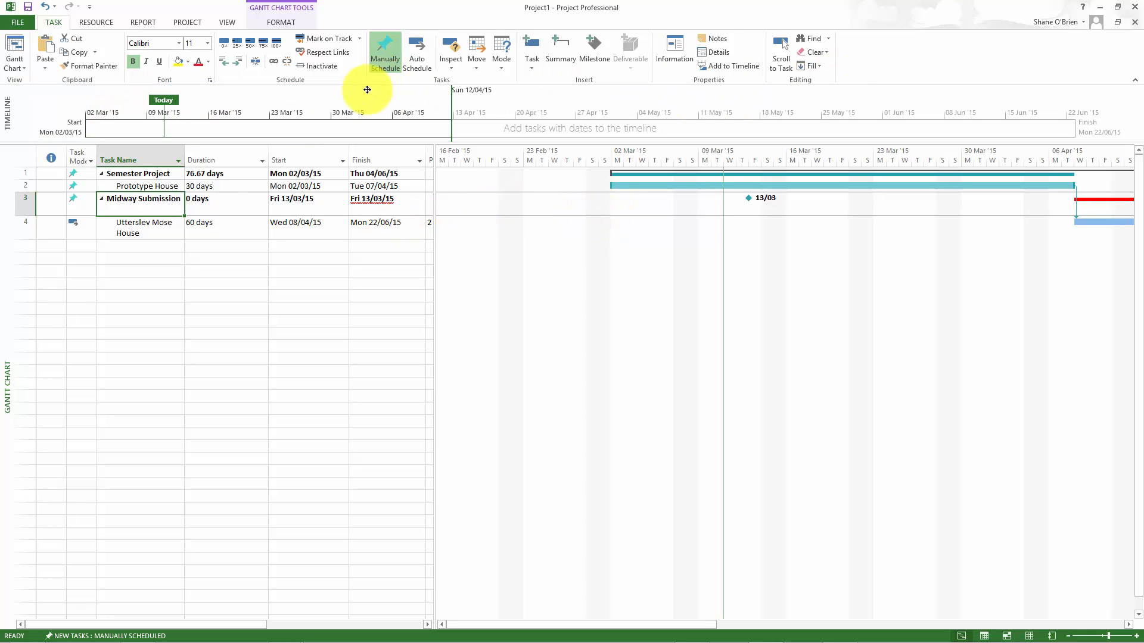
right_click(172, 201)
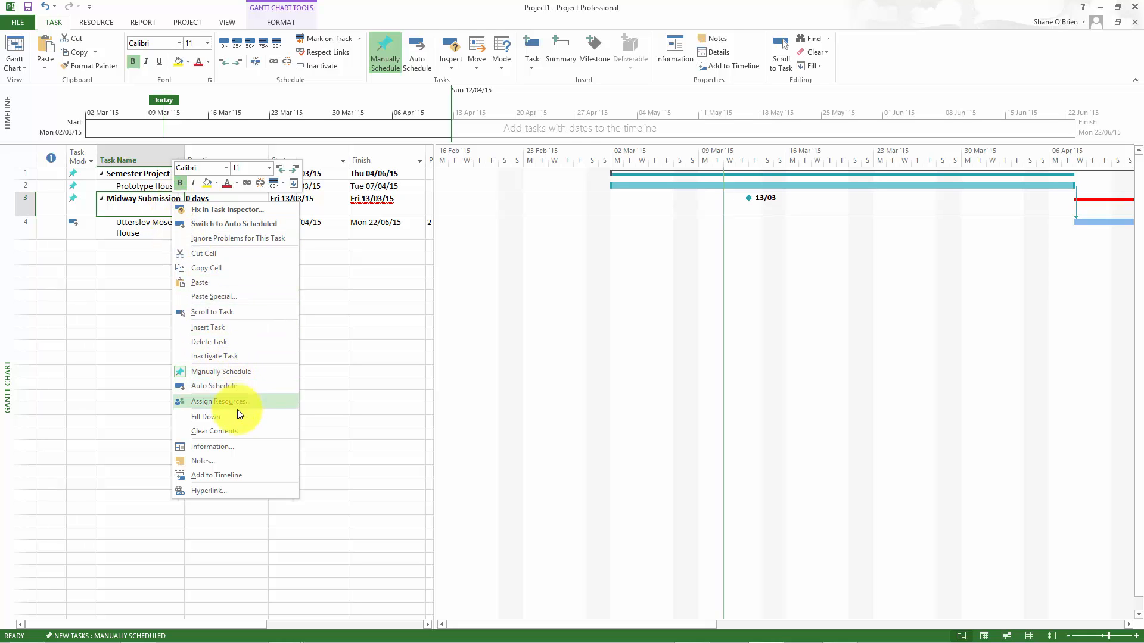
click(229, 474)
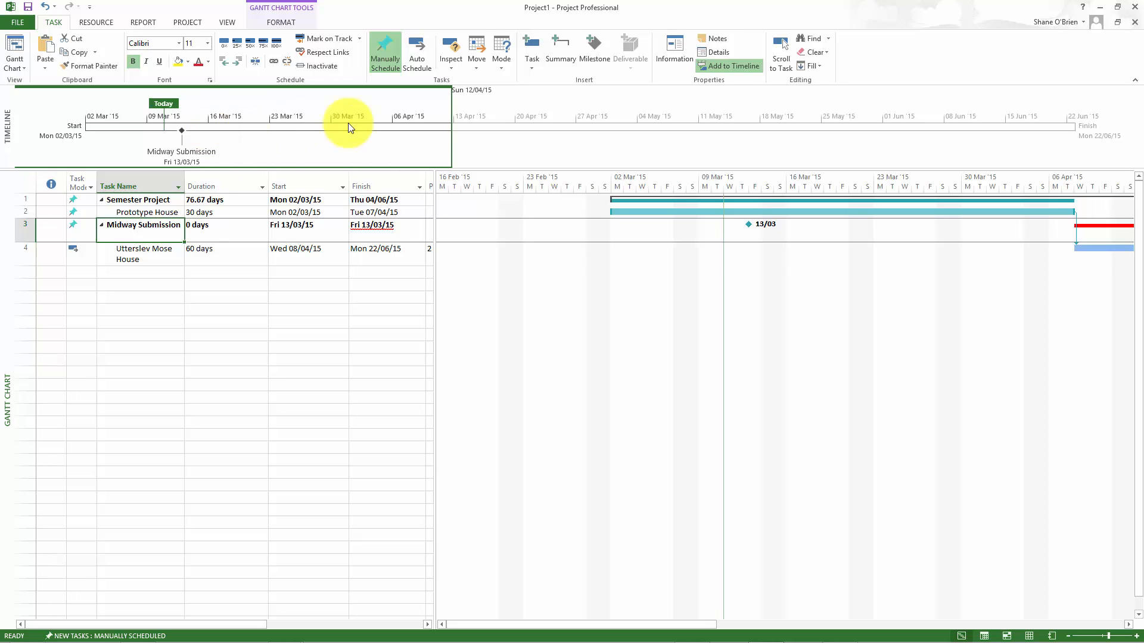
Collapse and expand the Midway Submission and Semester Project summary tasks to check the outline
click(296, 272)
click(396, 285)
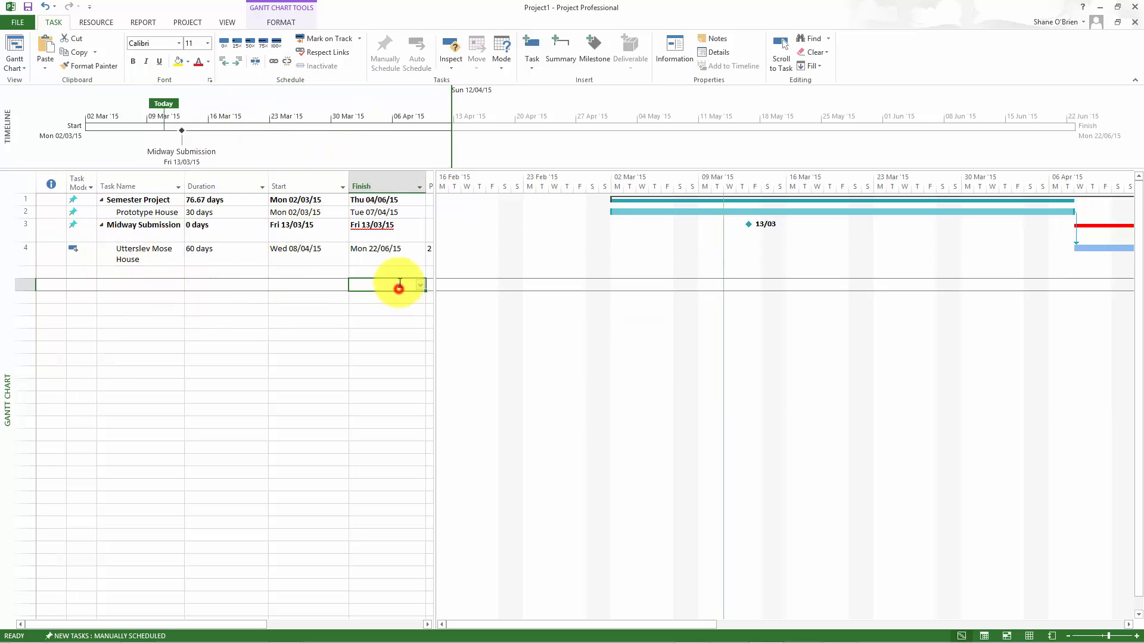
click(102, 225)
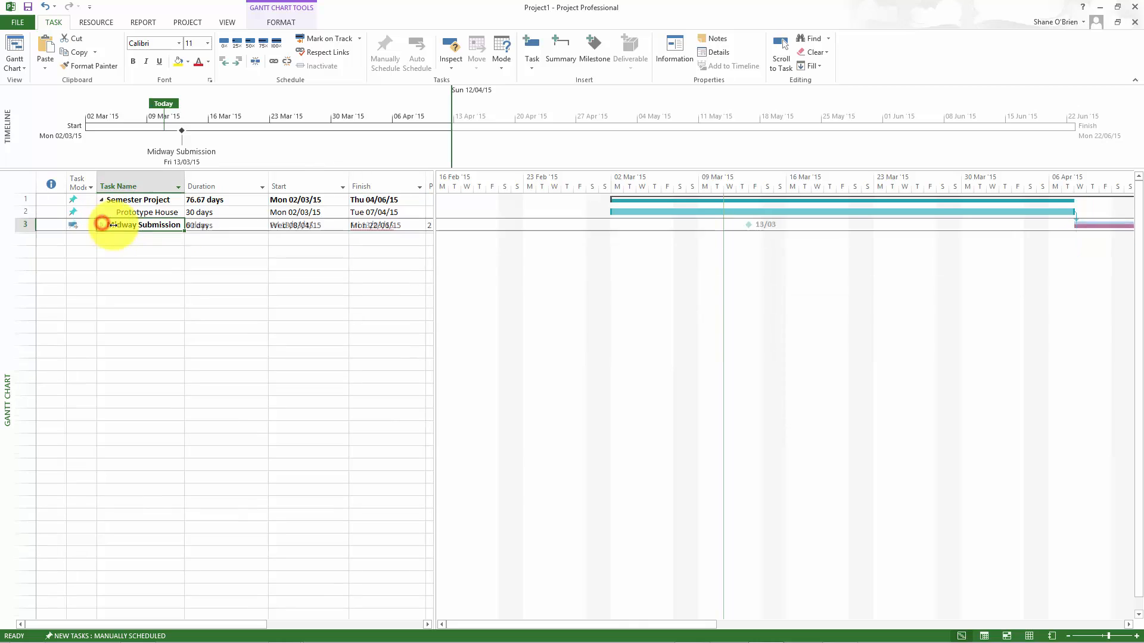
click(327, 273)
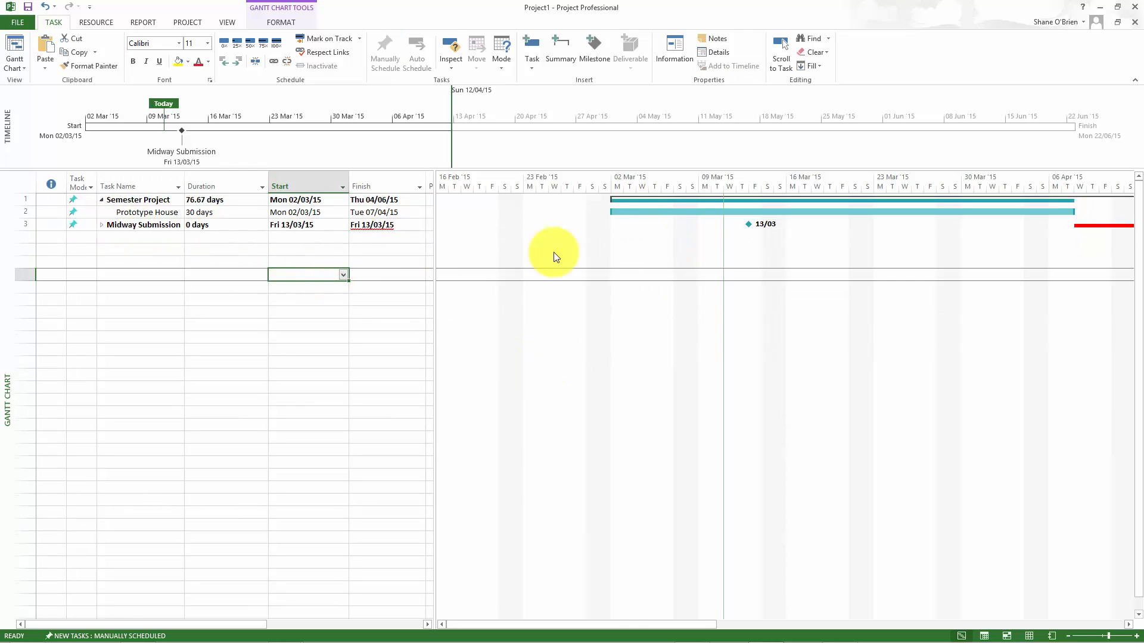
click(169, 202)
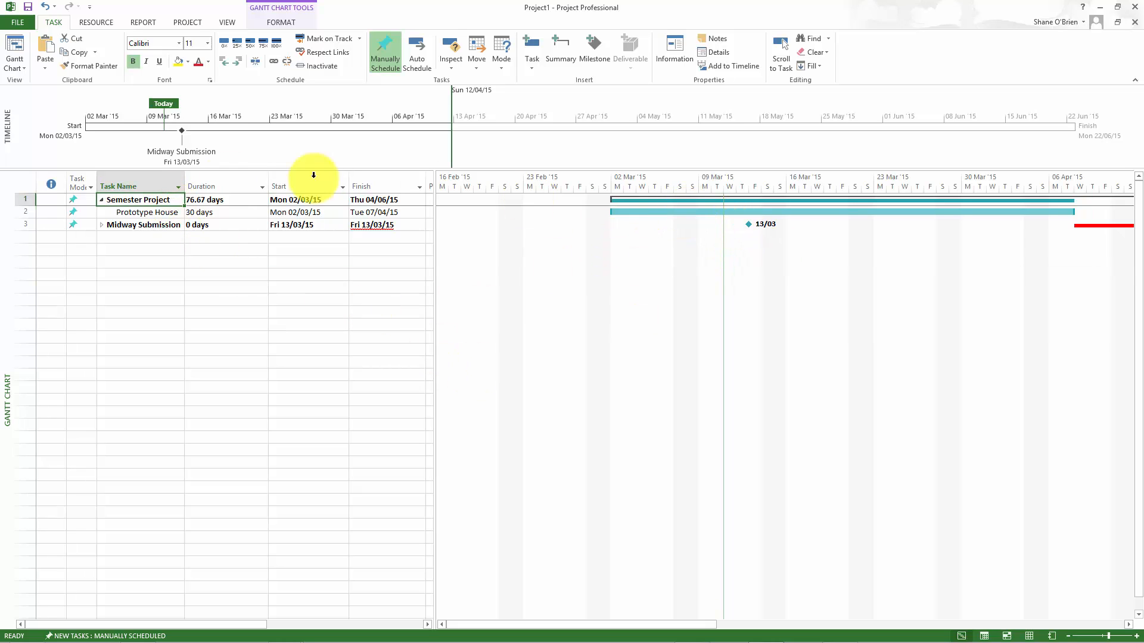
click(101, 200)
click(101, 199)
click(102, 224)
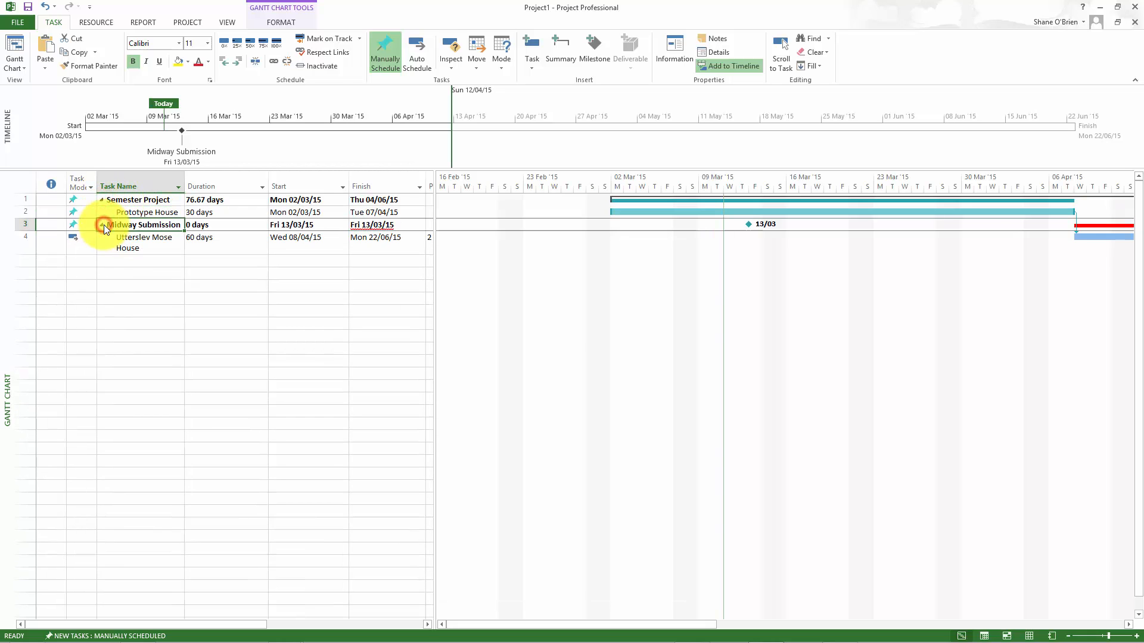
click(128, 286)
Indent Midway Submission back under Semester Project, at the same level as Utterslev Mose House
click(116, 224)
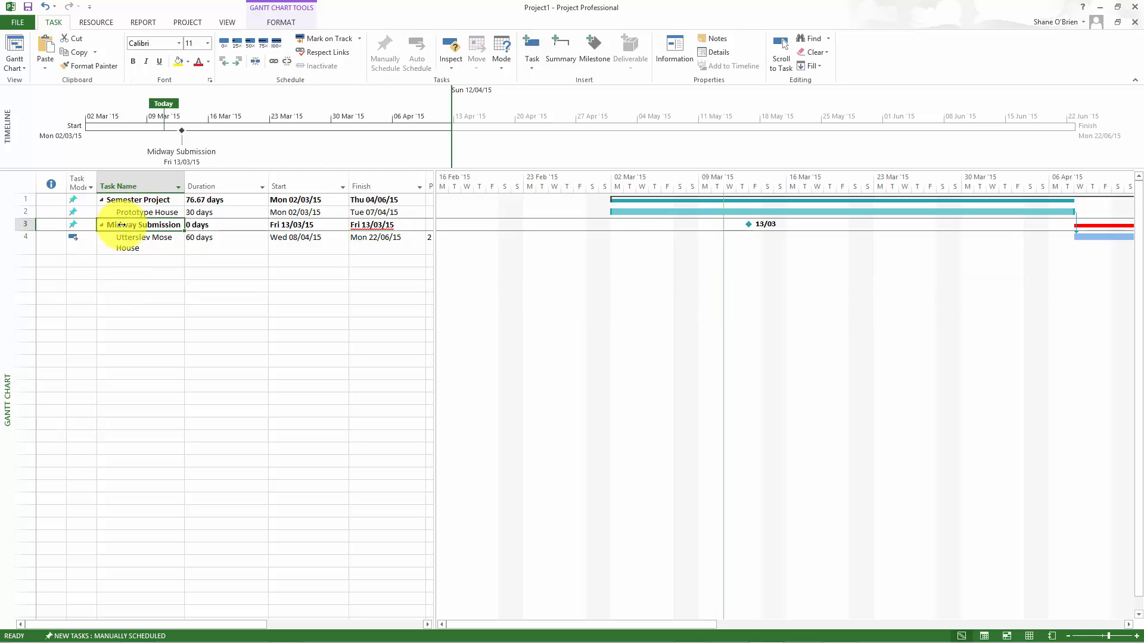
click(119, 241)
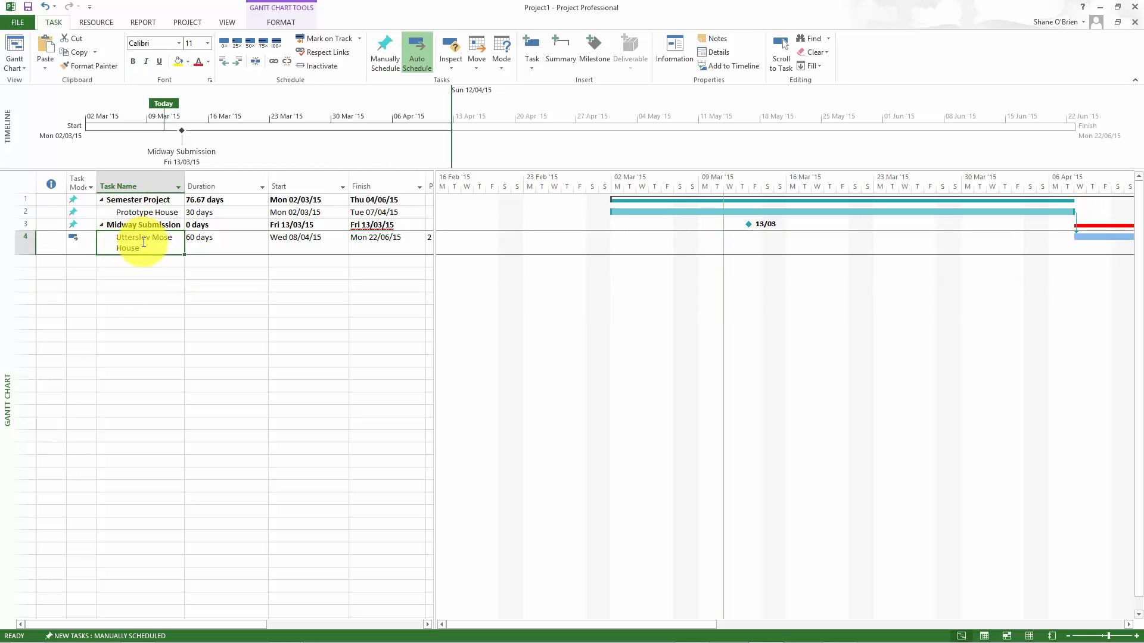
click(118, 224)
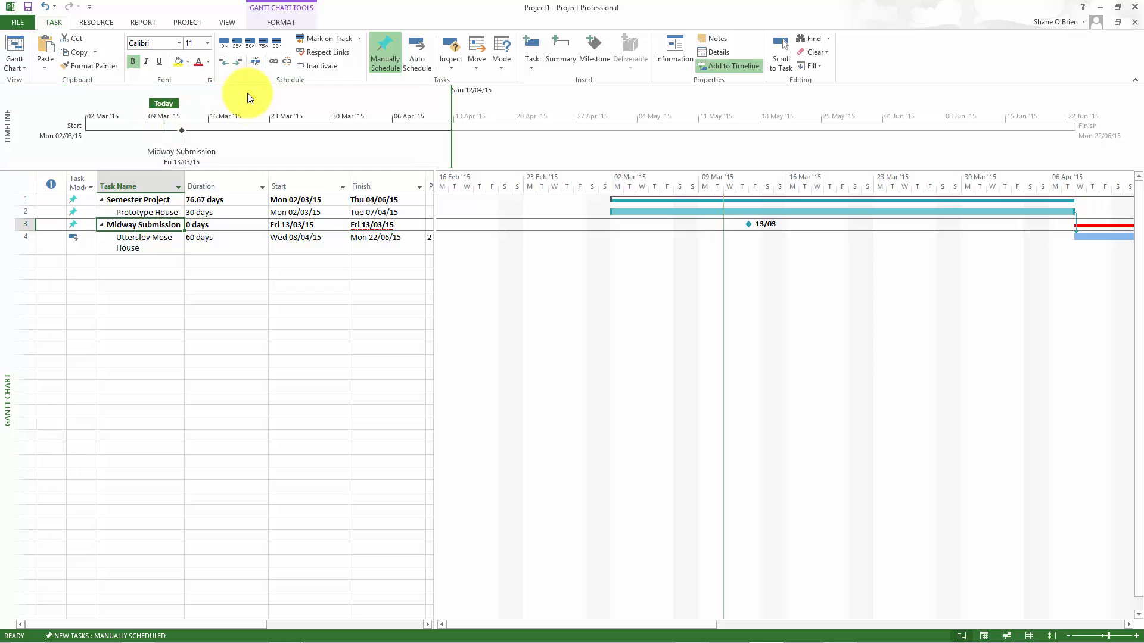
click(223, 61)
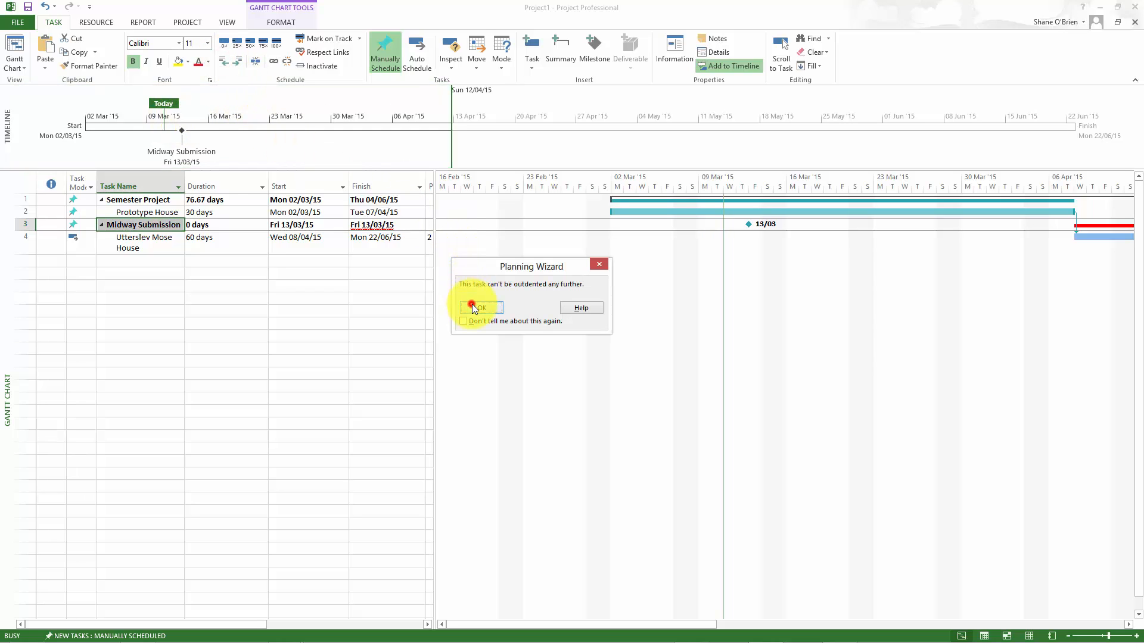
click(474, 308)
click(231, 61)
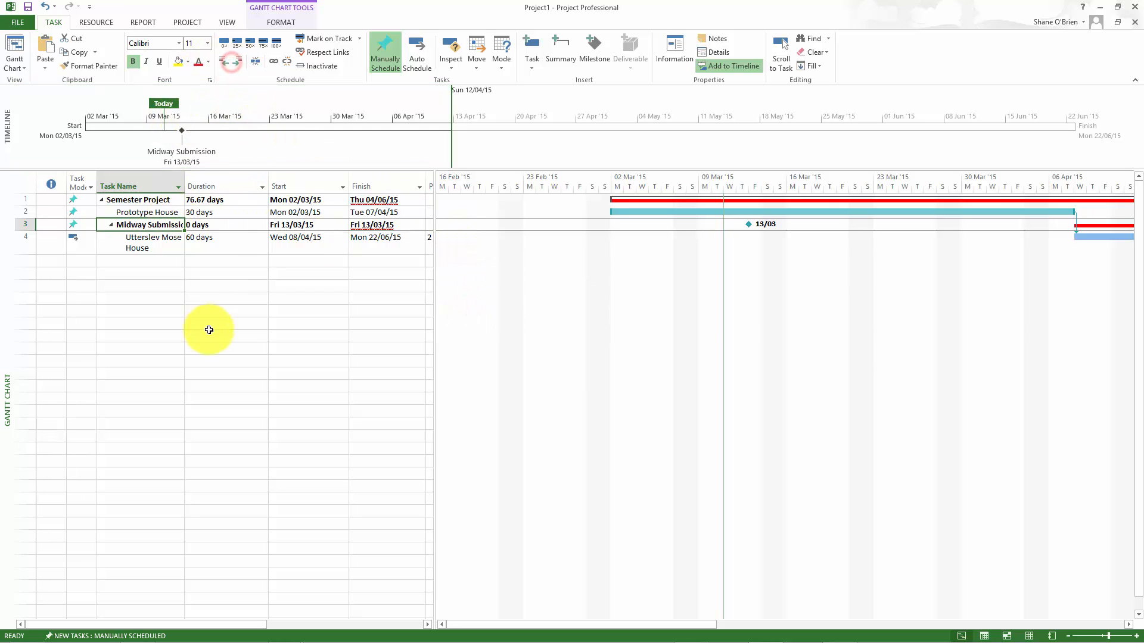
click(209, 327)
click(122, 225)
click(140, 239)
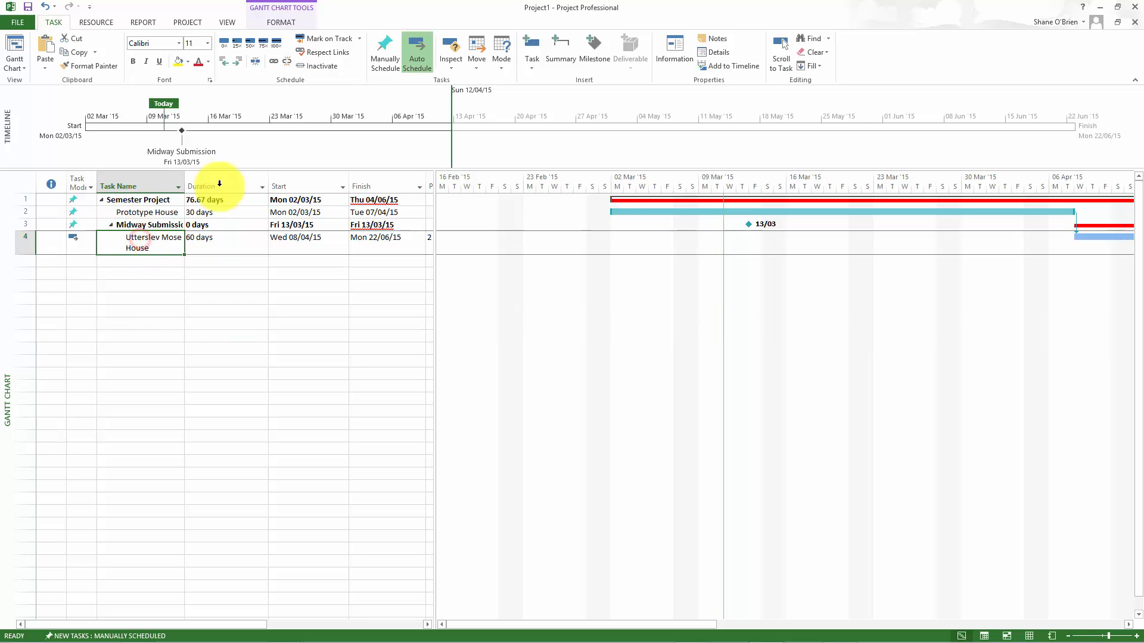
click(158, 274)
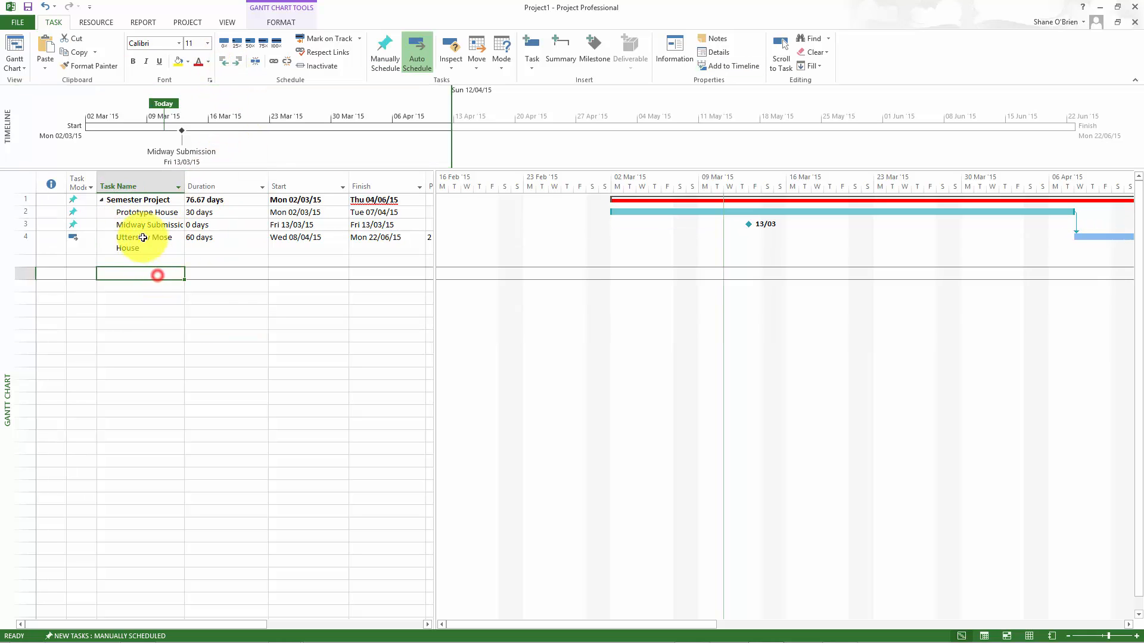
click(143, 235)
click(146, 225)
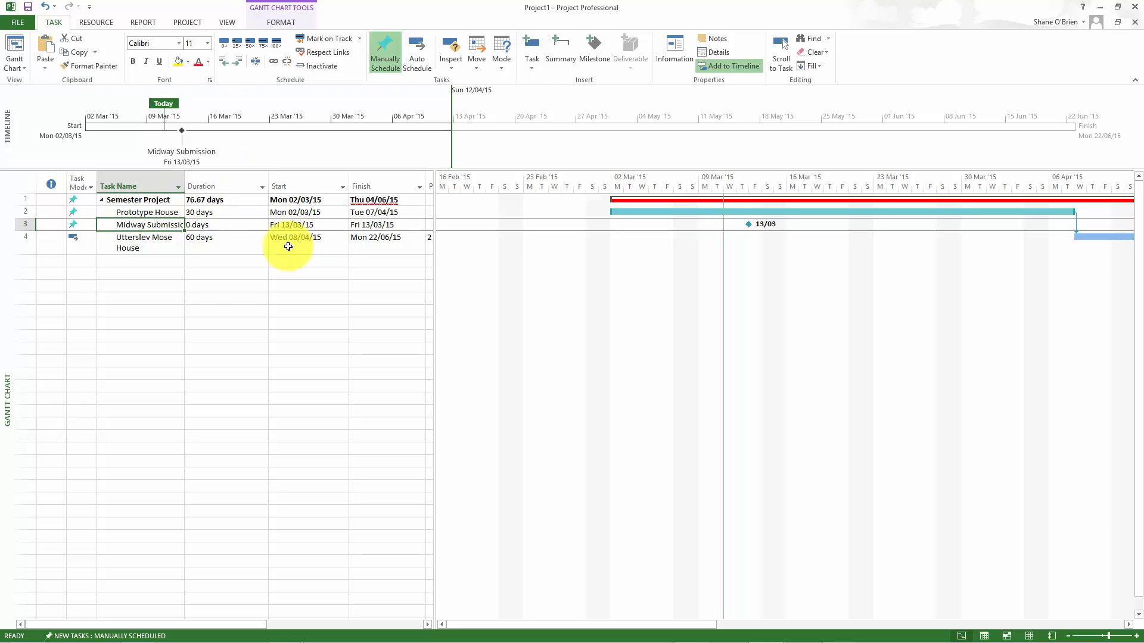
click(149, 287)
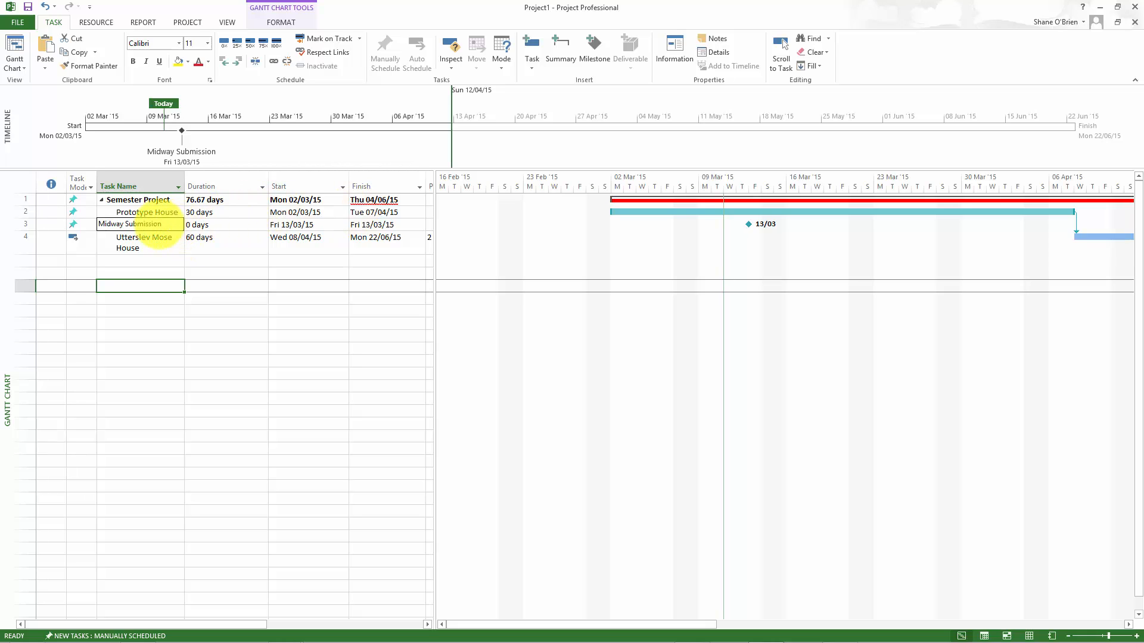
Insert four blank tasks above the Midway Submission milestone
right_click(135, 225)
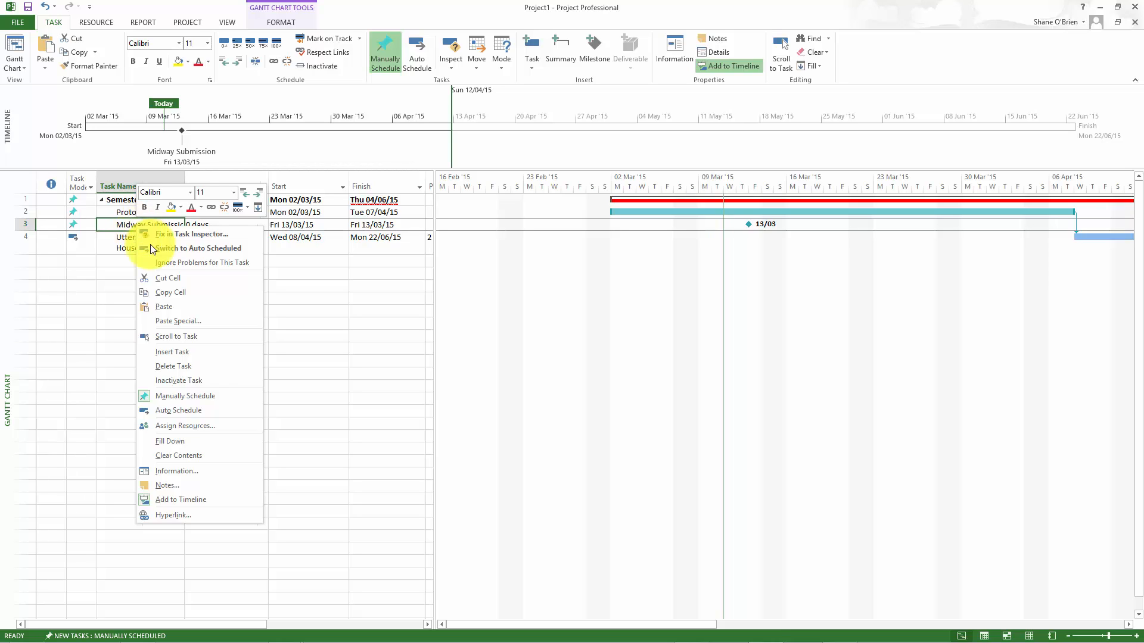
click(199, 357)
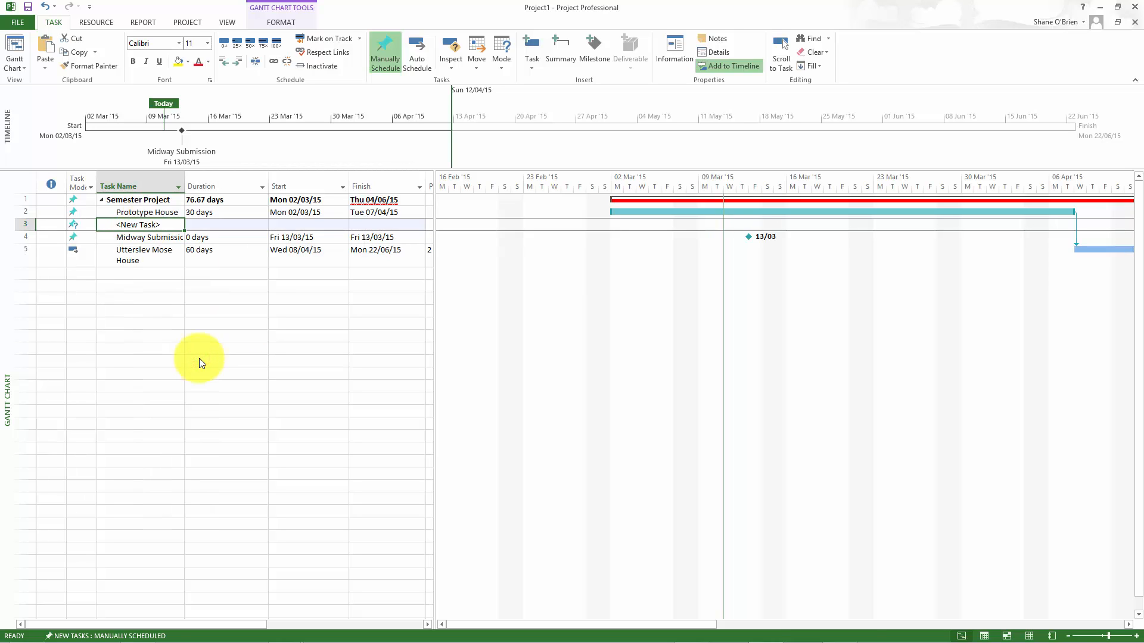
right_click(153, 227)
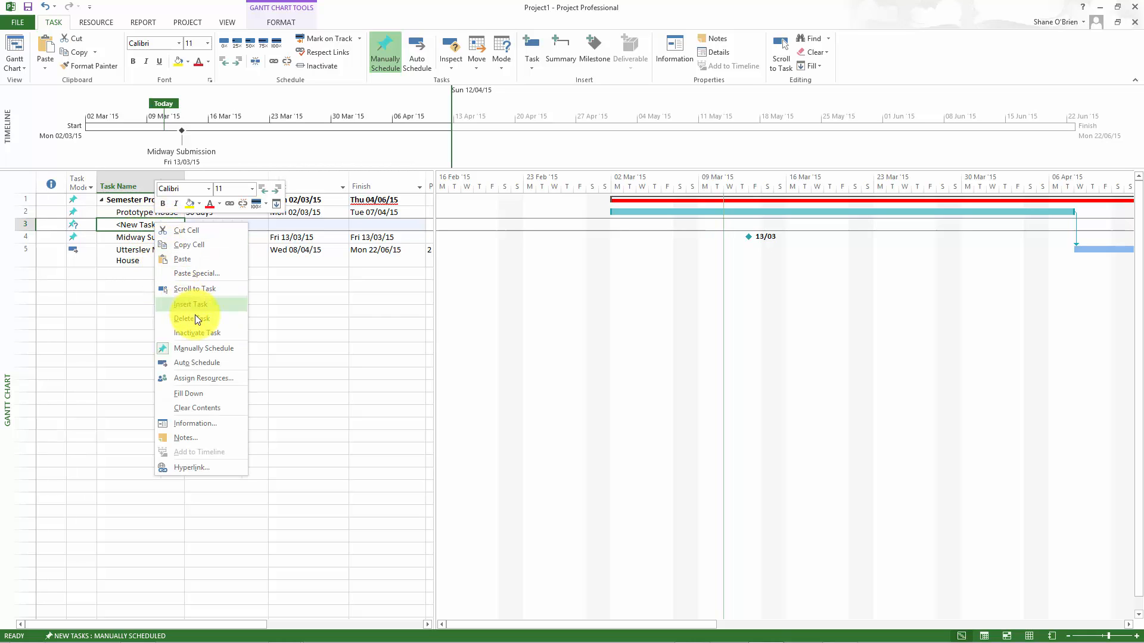
click(210, 304)
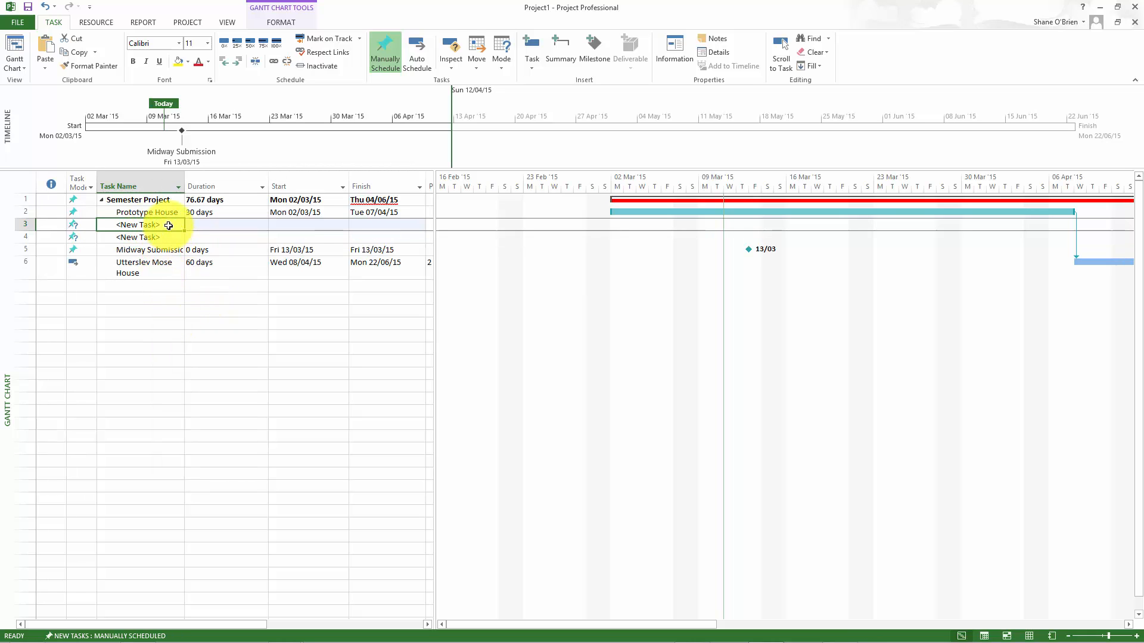
drag(170, 226, 178, 238)
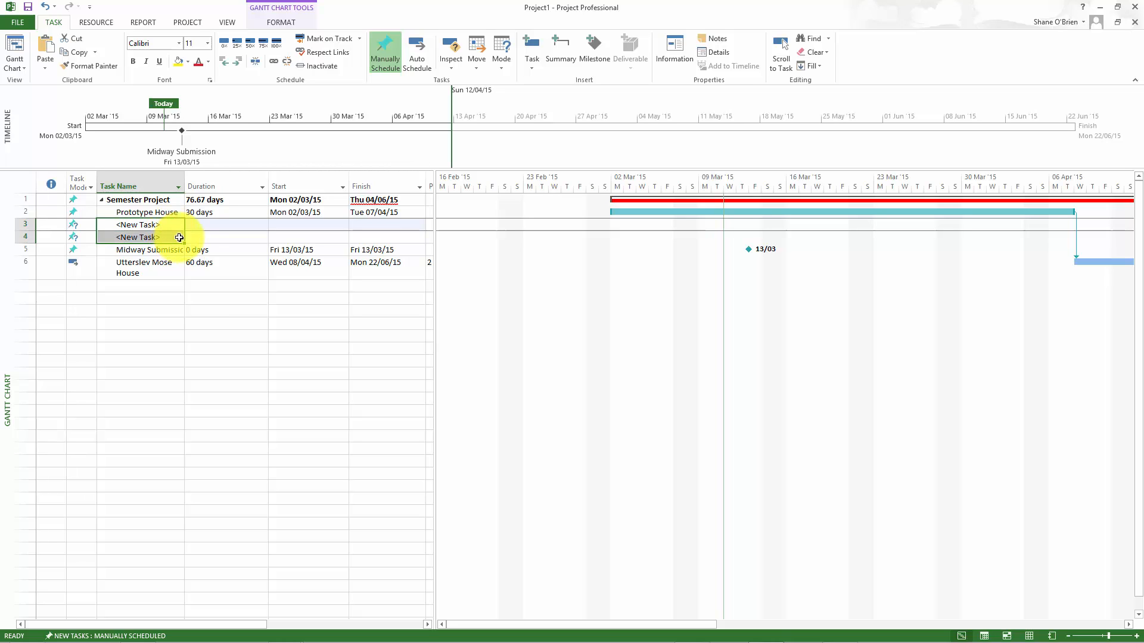
right_click(179, 237)
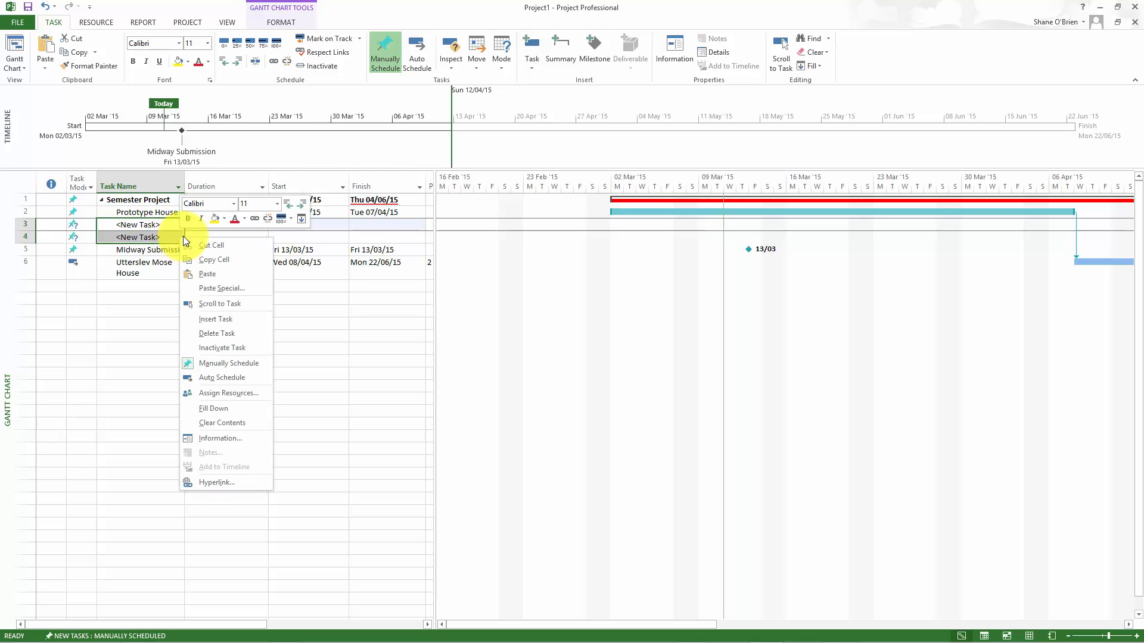
click(230, 317)
click(238, 223)
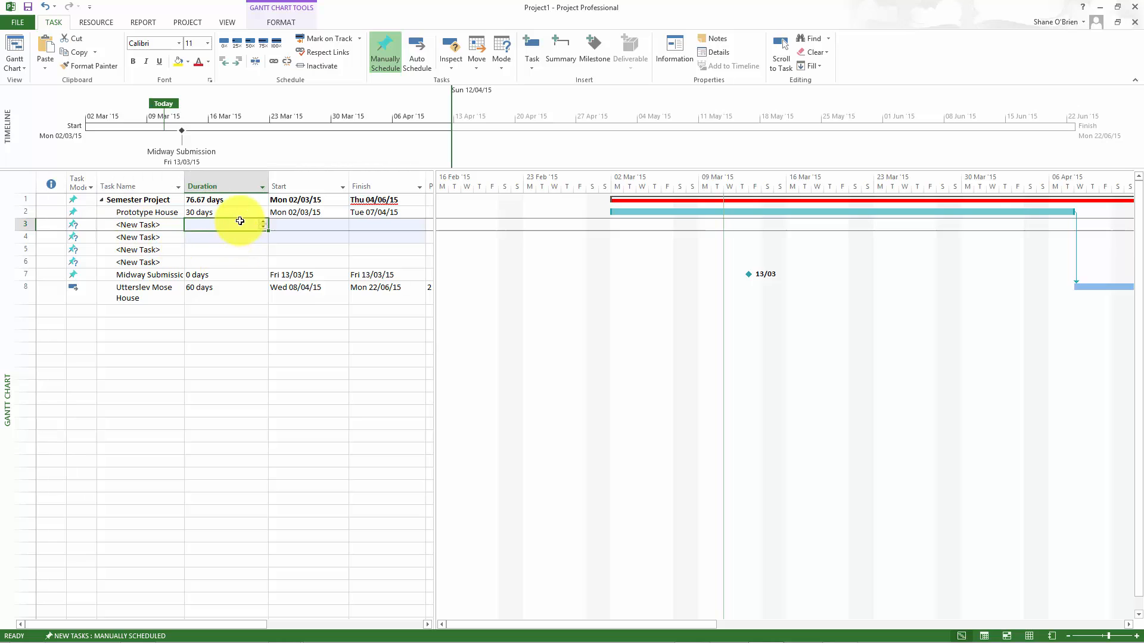
Insert twelve more blank tasks above the Midway Submission milestone
drag(173, 226, 169, 258)
right_click(169, 262)
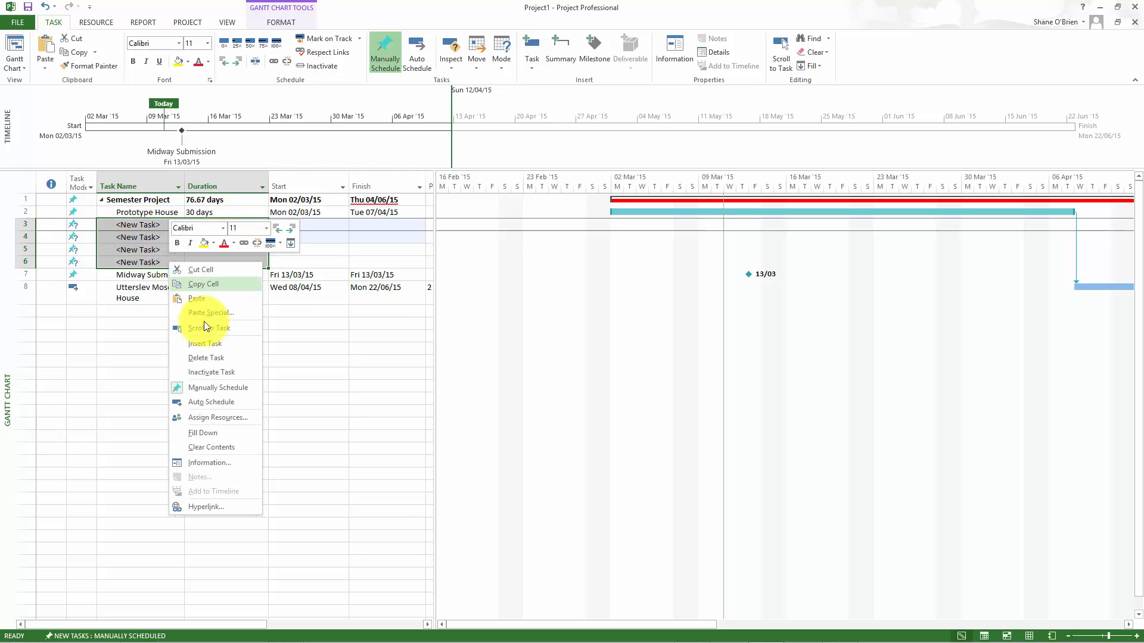
click(205, 346)
click(212, 460)
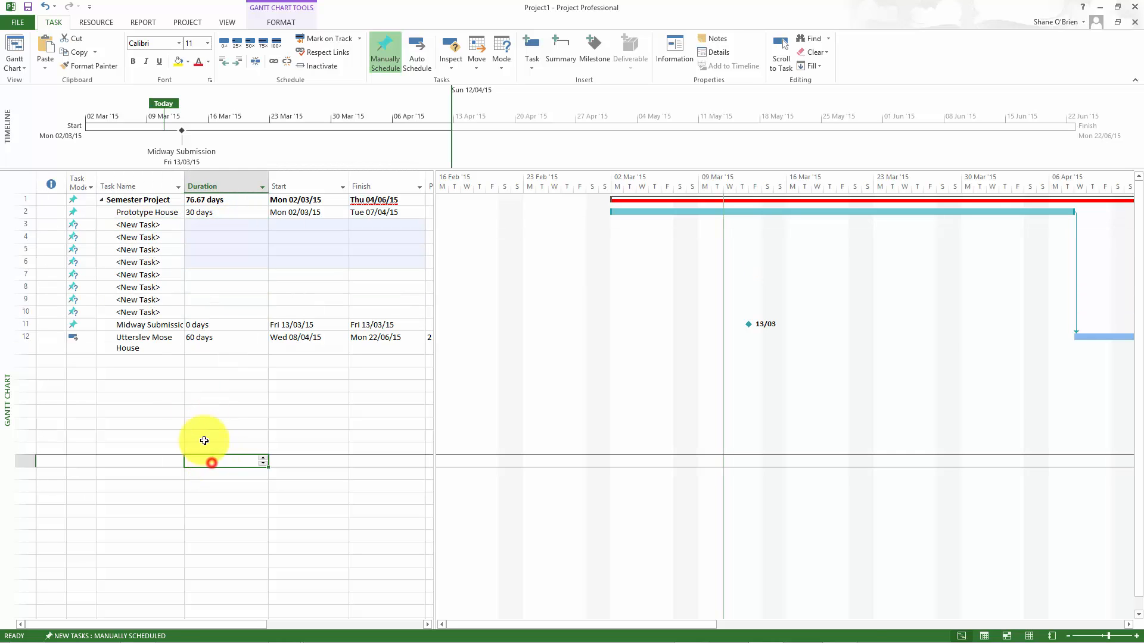
click(156, 224)
drag(156, 225, 166, 313)
right_click(166, 312)
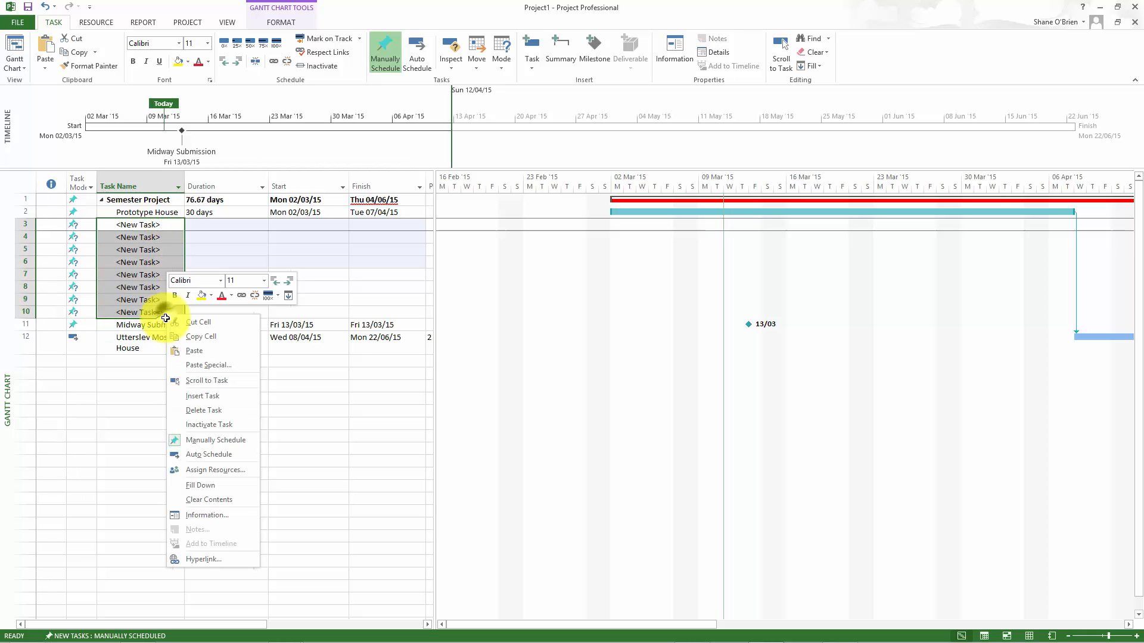
click(201, 391)
click(179, 511)
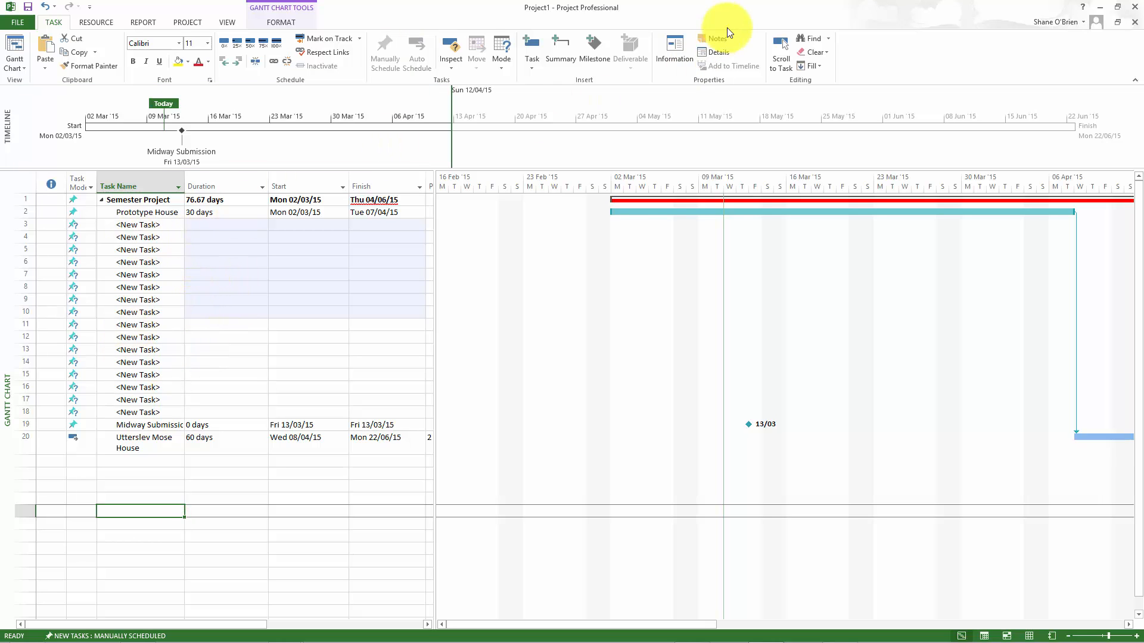
Switch to the browser and review the Prototype House requirements in the KEA semester timetable
drag(726, 28, 679, 49)
click(207, 354)
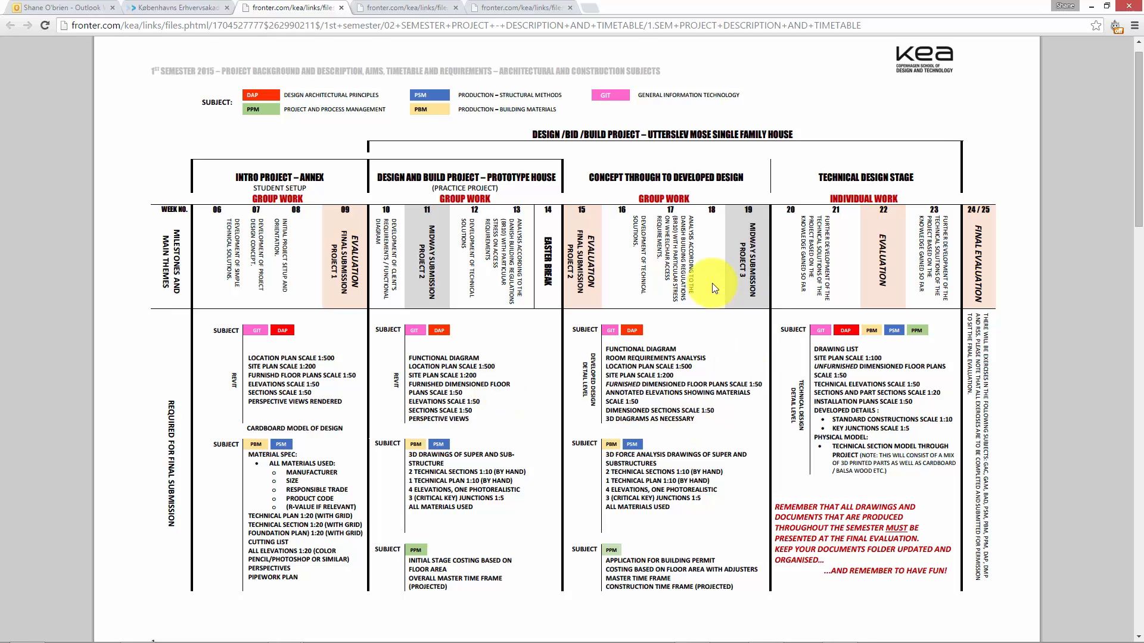
drag(475, 417, 418, 380)
click(499, 431)
drag(470, 421, 407, 355)
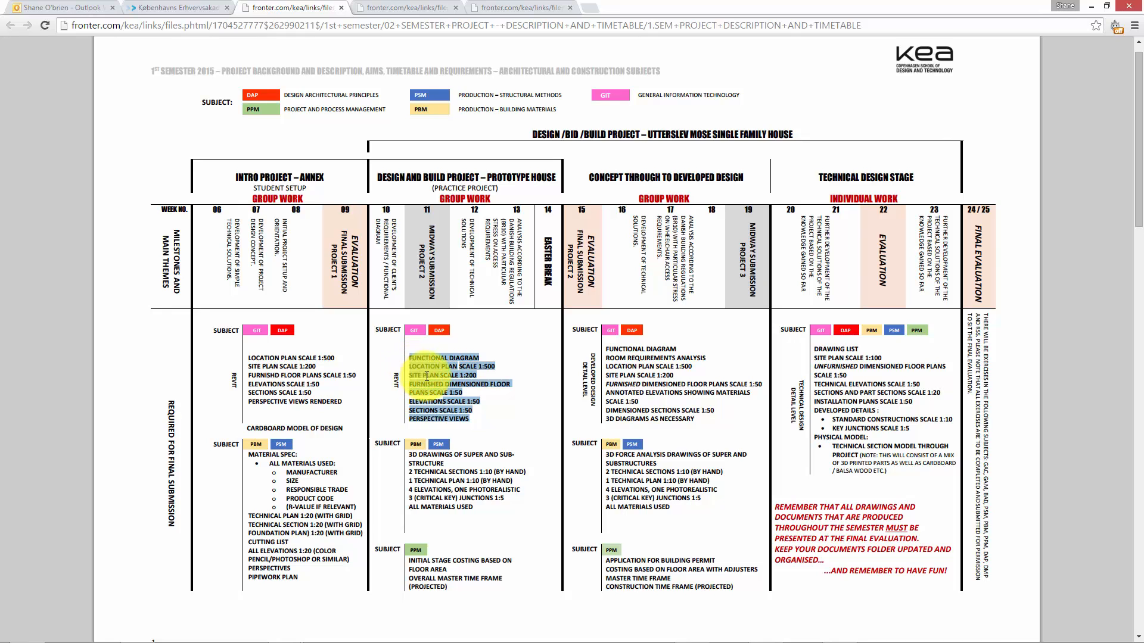
Paste the Prototype House drawing list, Functional Diagram through Perspective Views, into the blank tasks below Prototype House
click(764, 632)
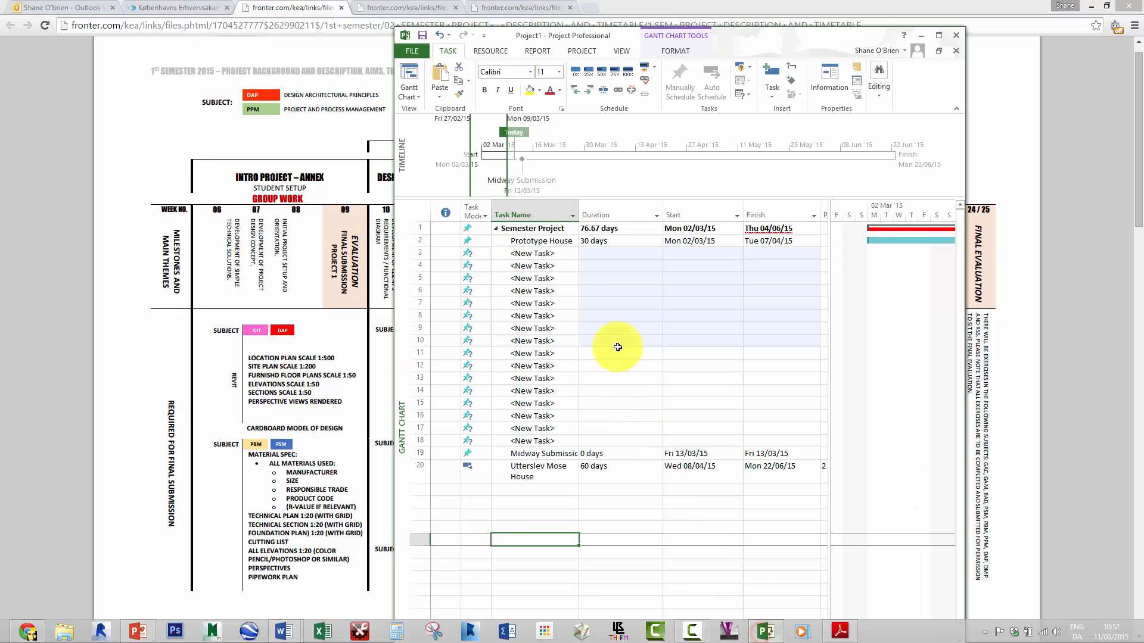
click(564, 255)
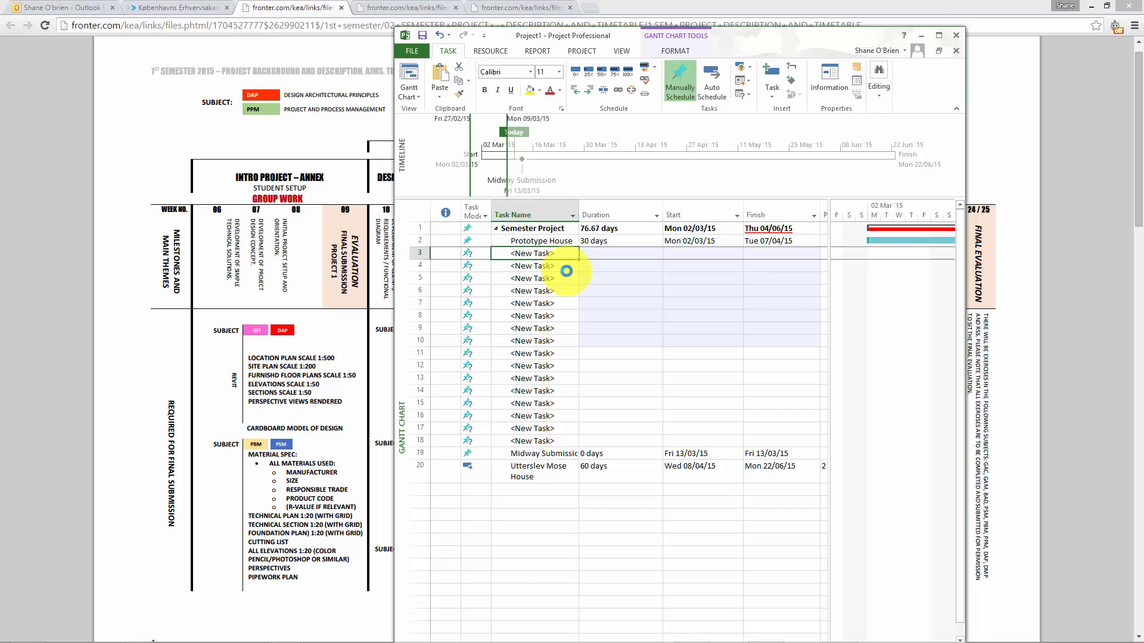
key(ctrl+v)
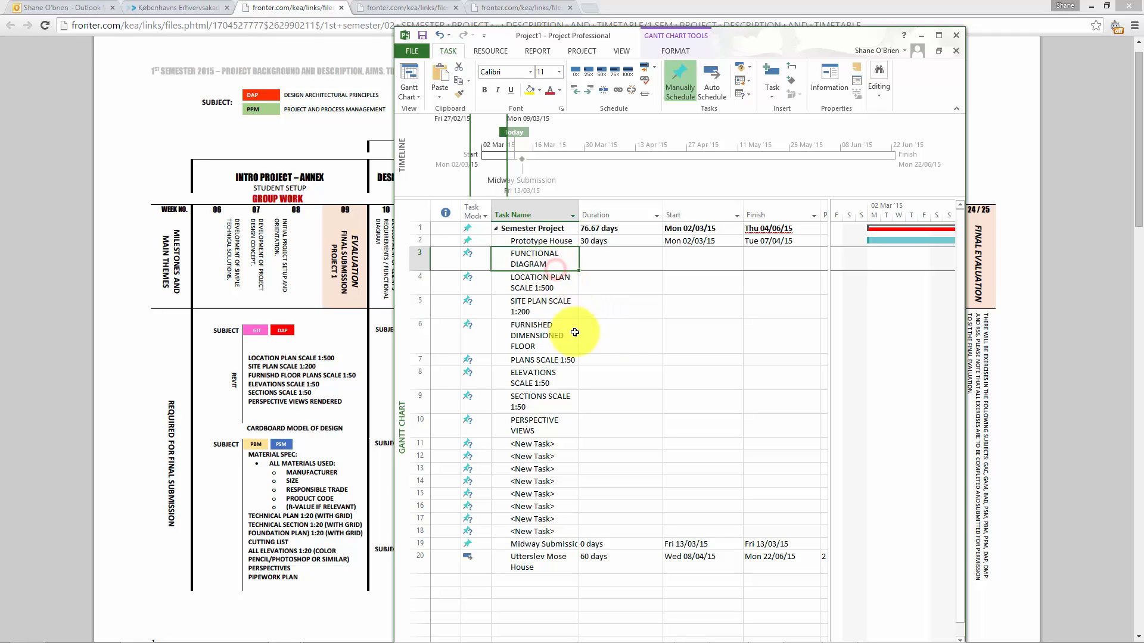
Indent the pasted drawing tasks one level under Prototype House
click(609, 350)
drag(541, 260, 545, 426)
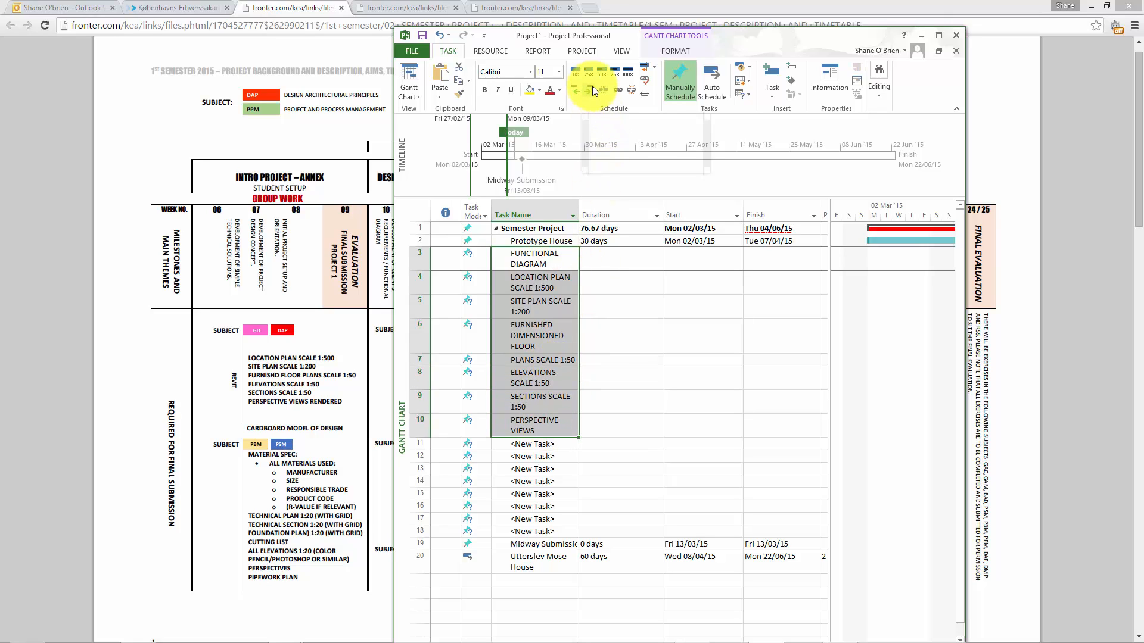
click(591, 86)
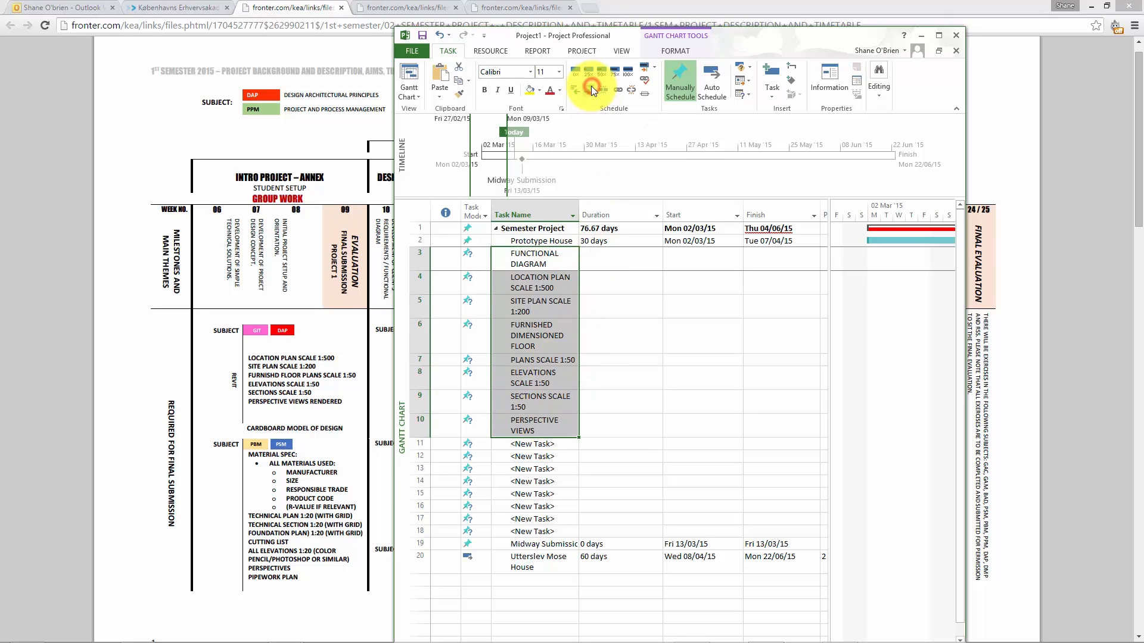
Maximize the Project window to show the full task table and Gantt chart
click(646, 360)
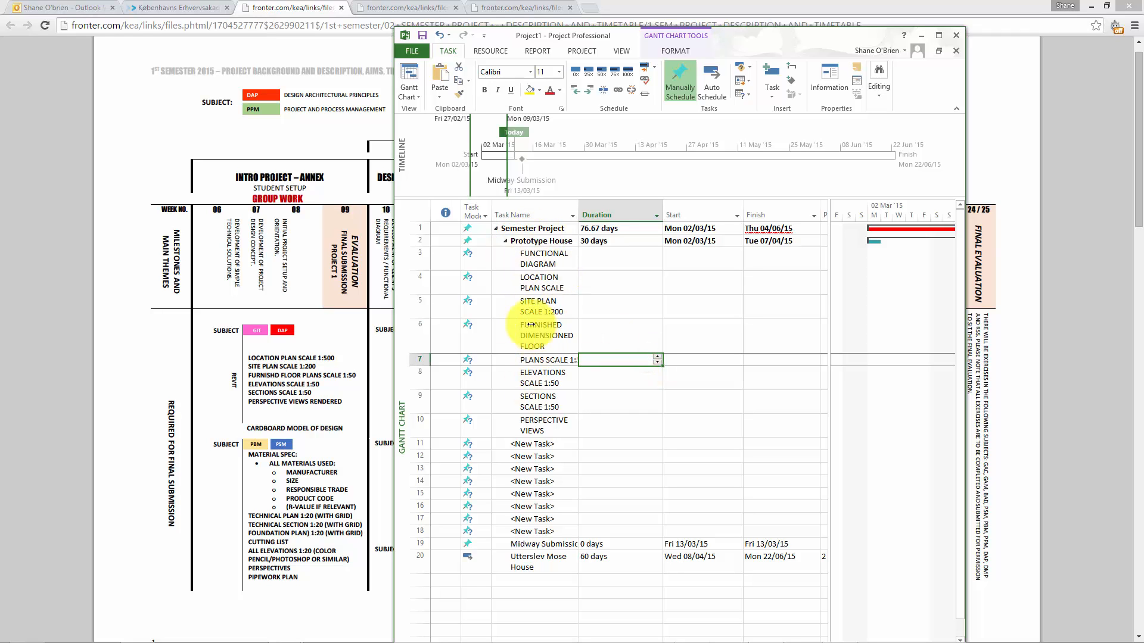
click(938, 35)
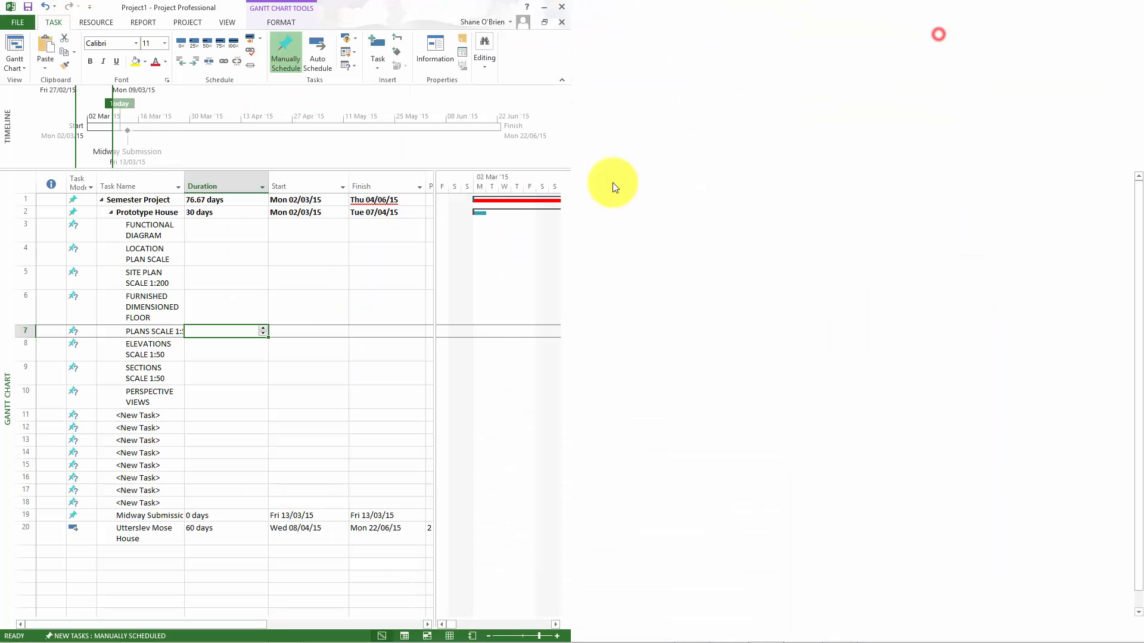
click(221, 232)
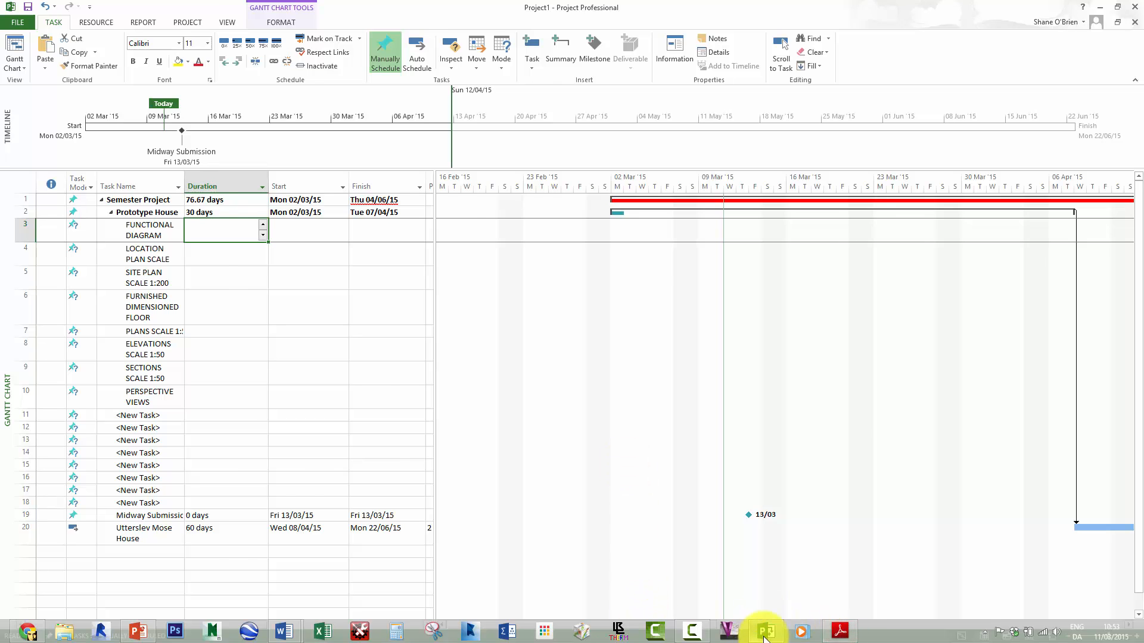
Review the Prototype House drawing requirements in the KEA timetable and the PPM lecture plan PDF
click(765, 632)
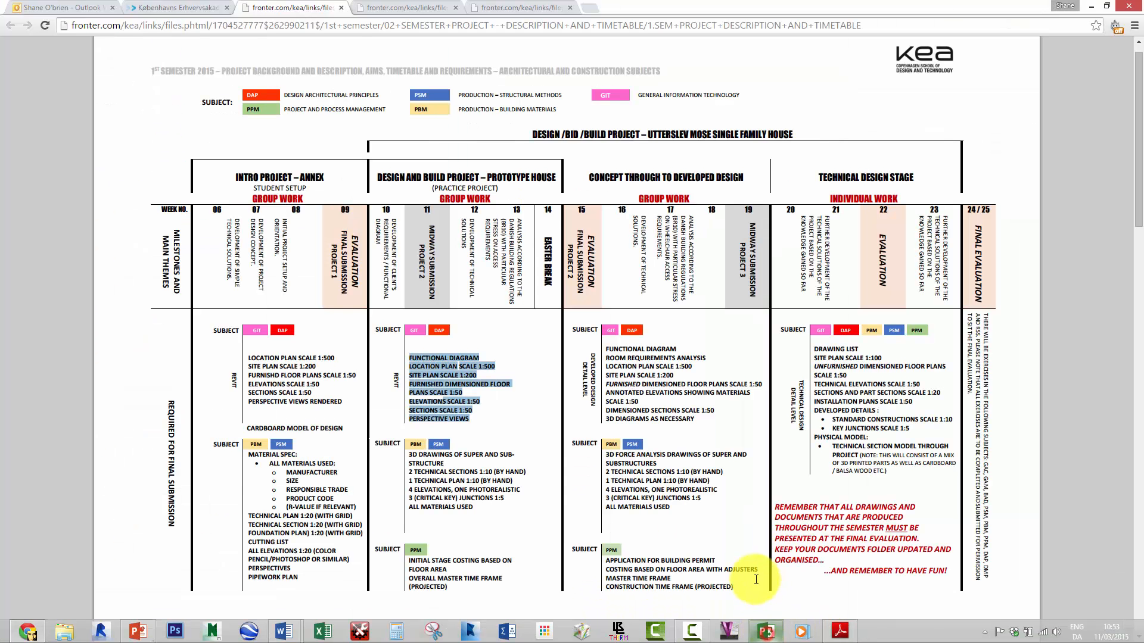
click(765, 633)
click(692, 631)
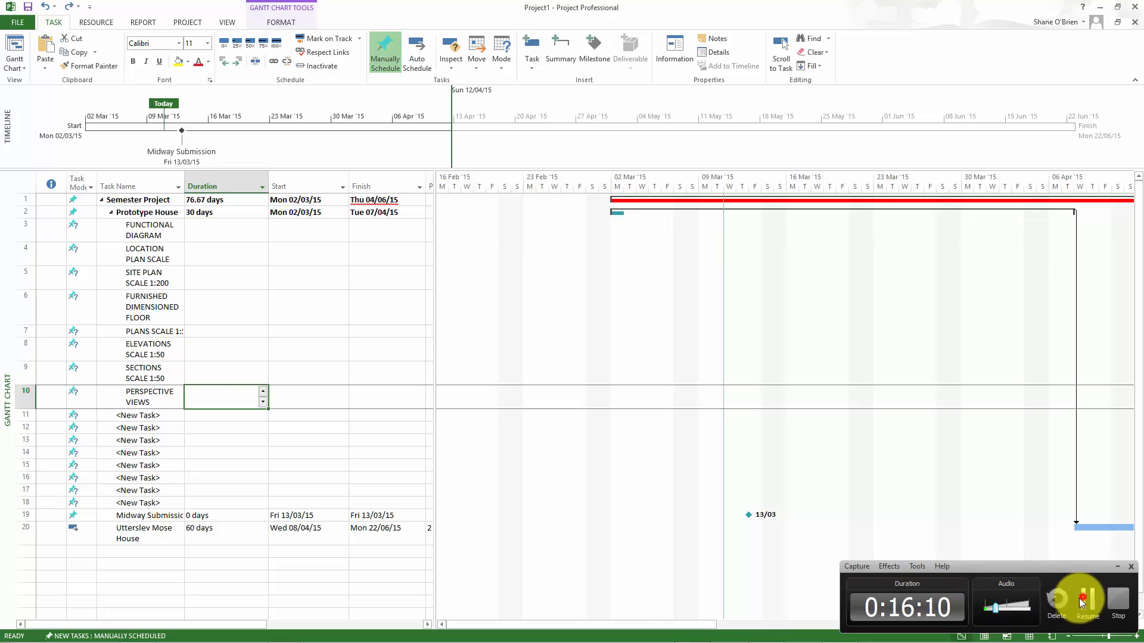
click(1083, 596)
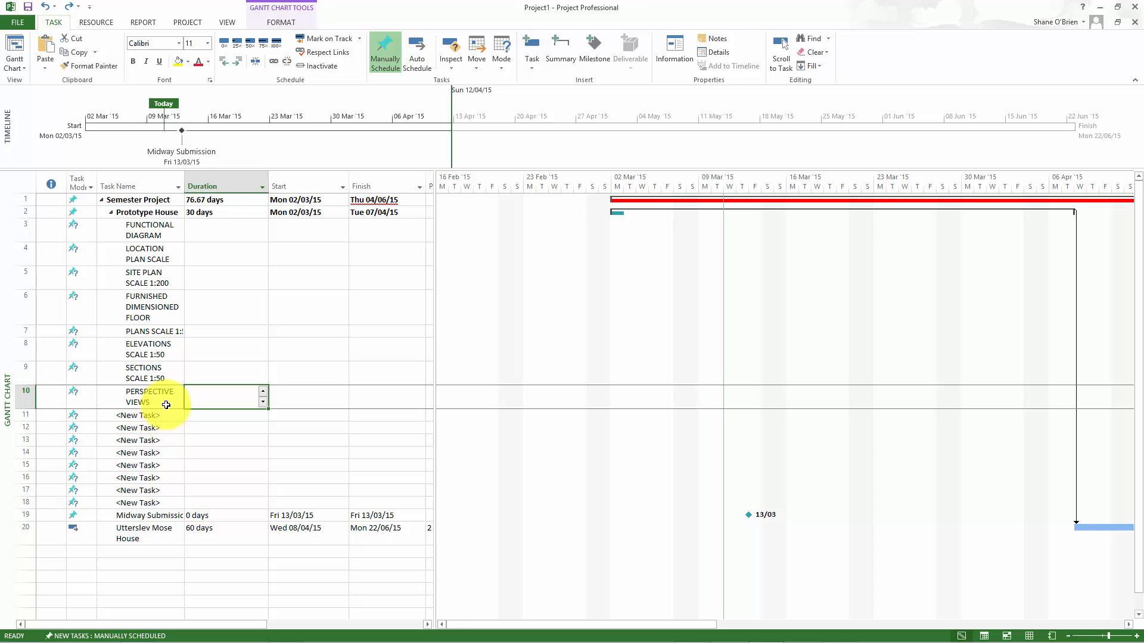
click(239, 344)
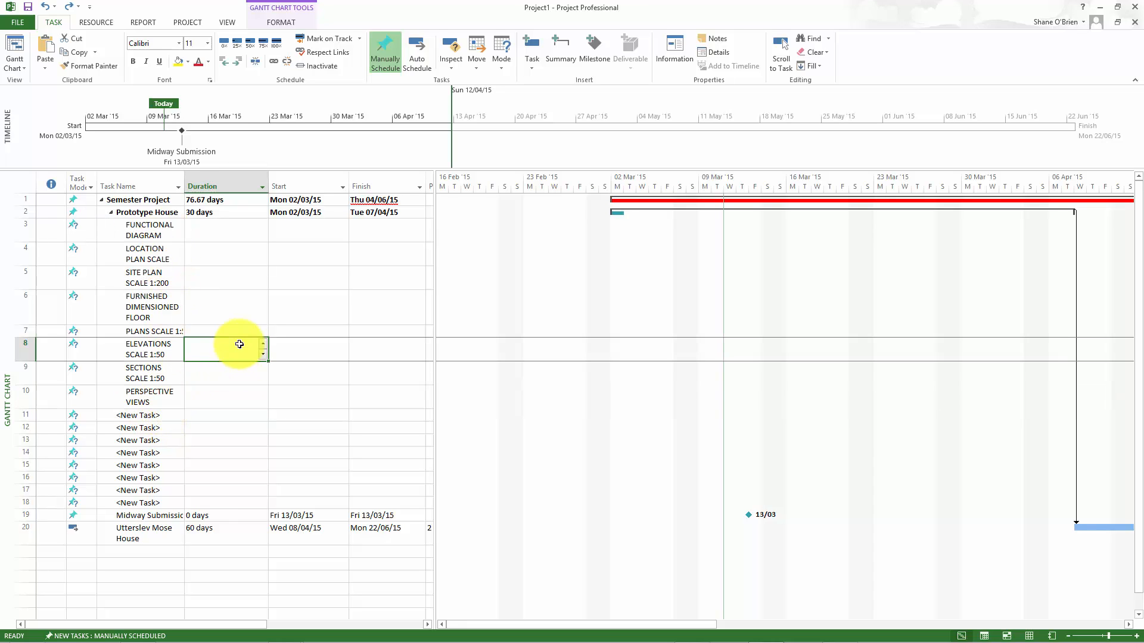
mouse_move(494, 634)
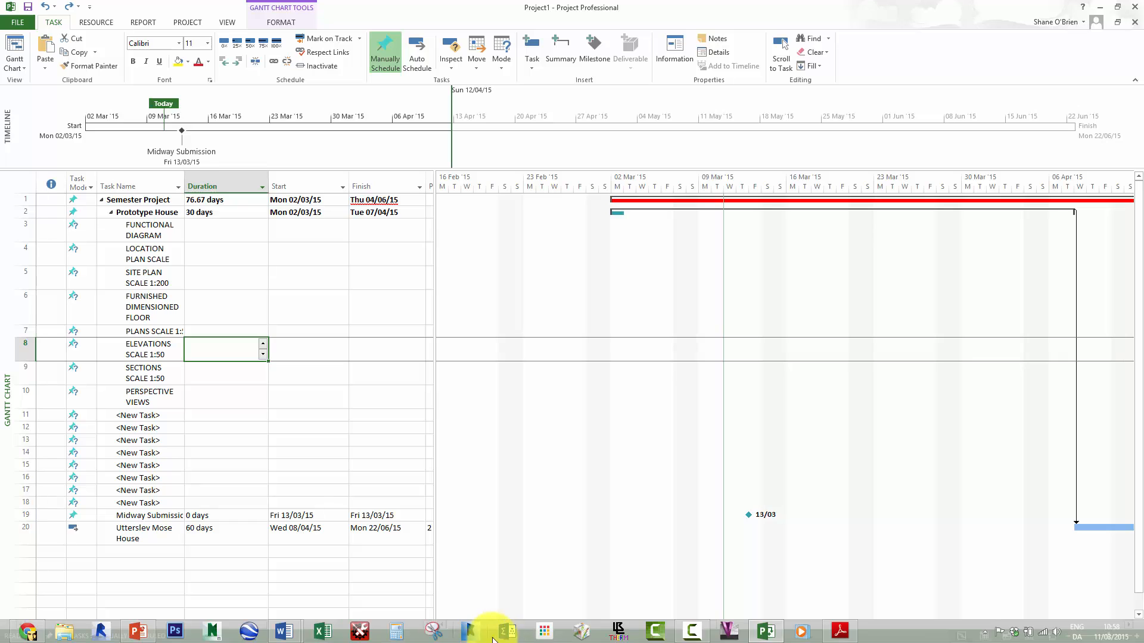
click(839, 631)
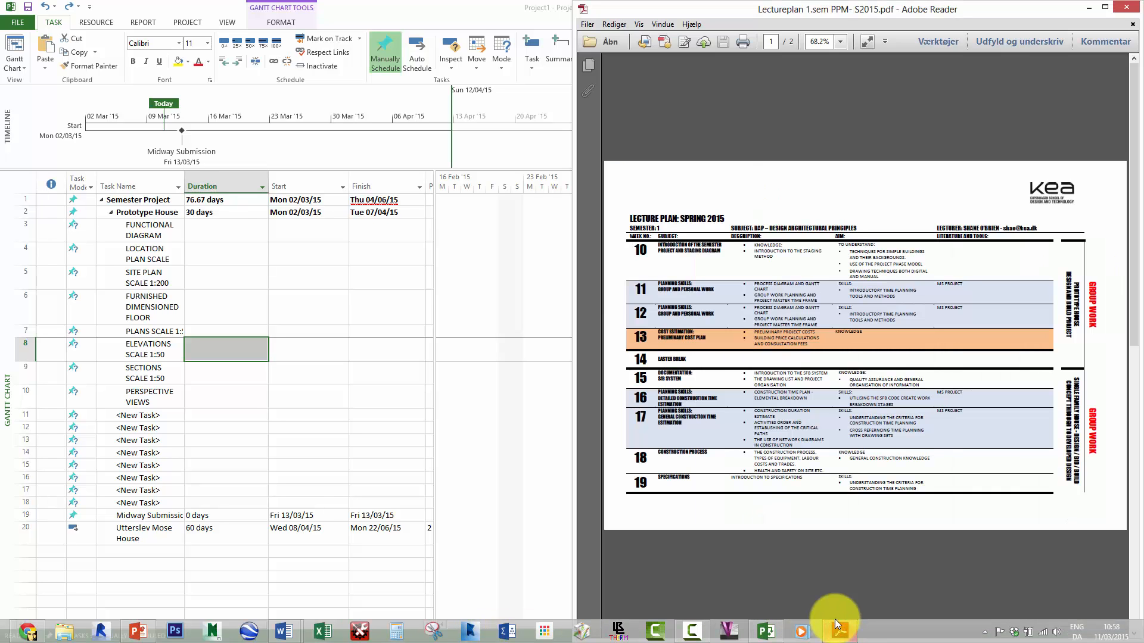
click(1126, 6)
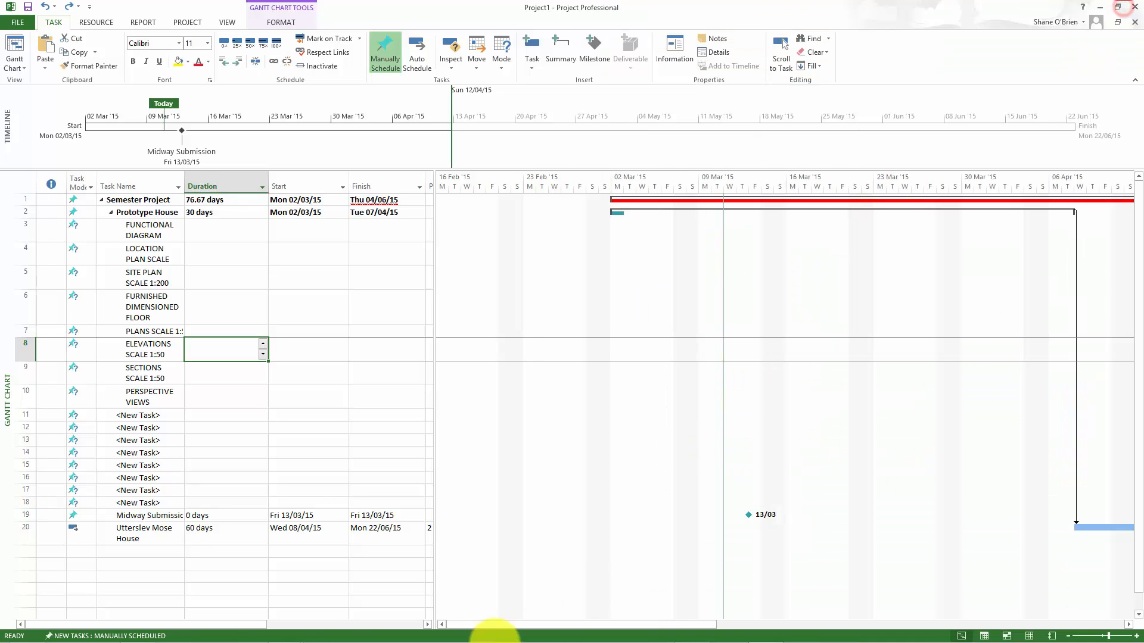
click(27, 632)
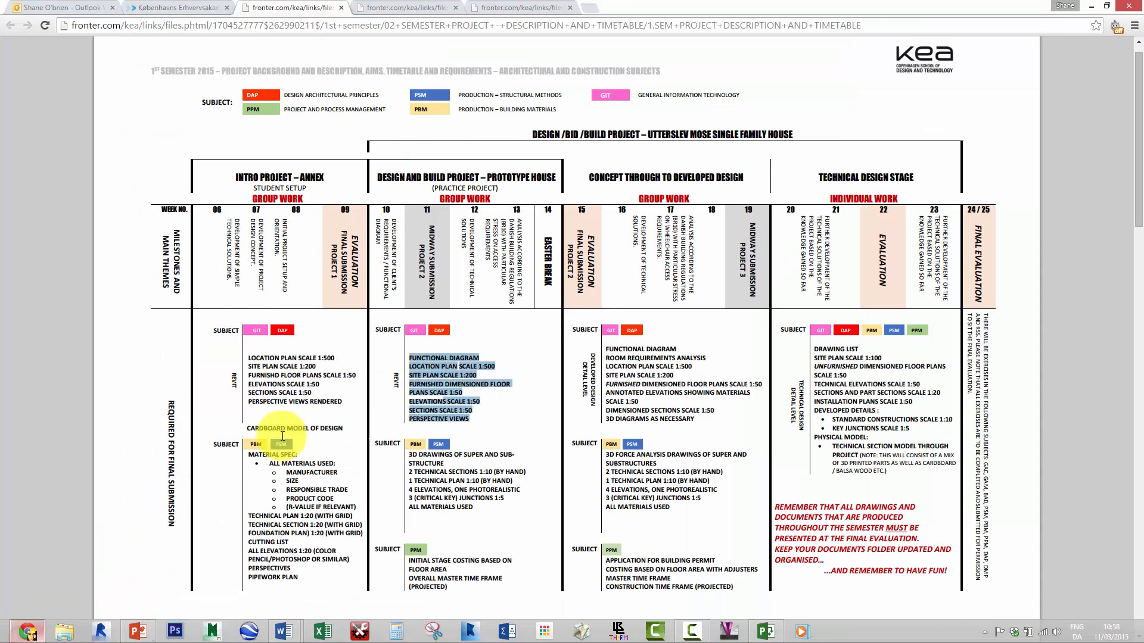
click(402, 372)
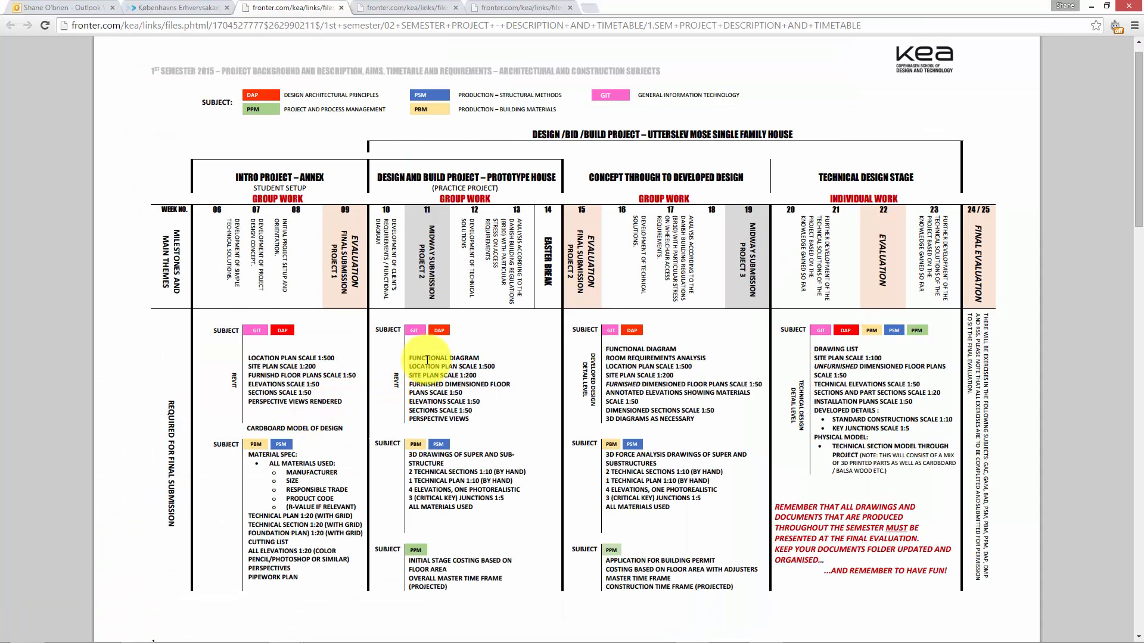
mouse_move(429, 360)
mouse_down()
mouse_move(442, 408)
mouse_move(458, 411)
mouse_up()
click(461, 407)
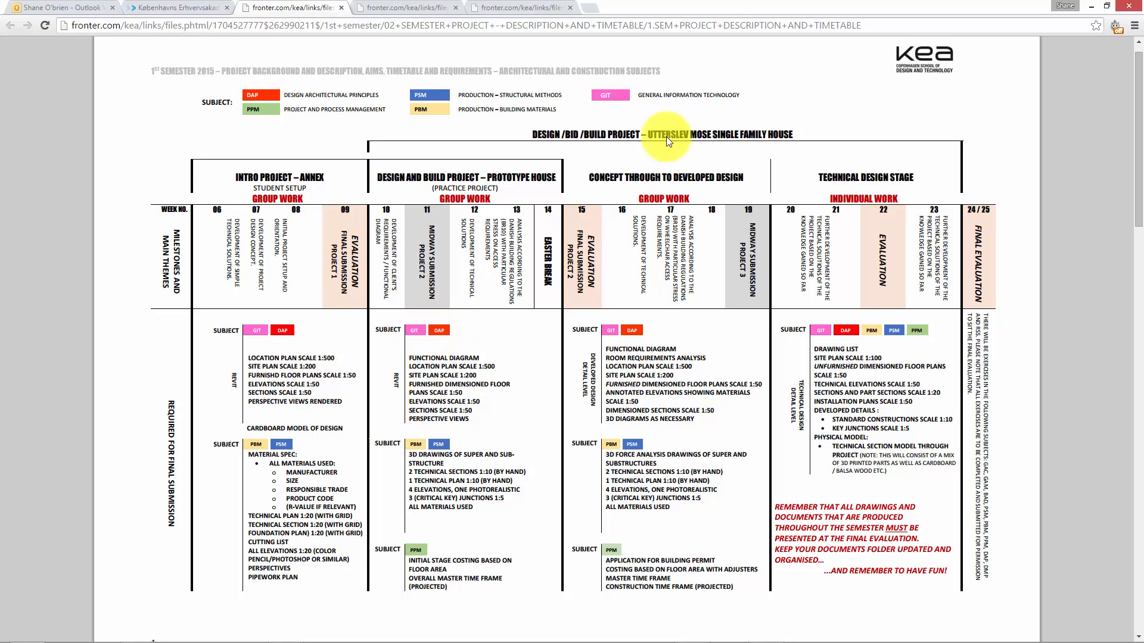
drag(712, 7, 738, 44)
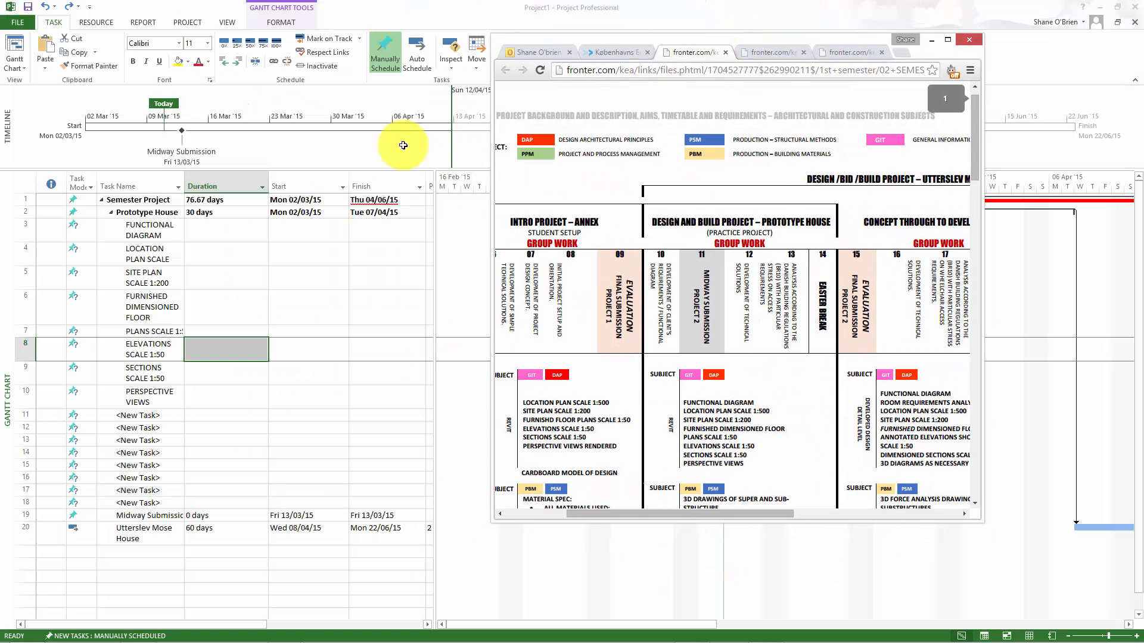
Insert a new task above Functional Diagram and name it DAP/GIT
click(198, 240)
right_click(163, 237)
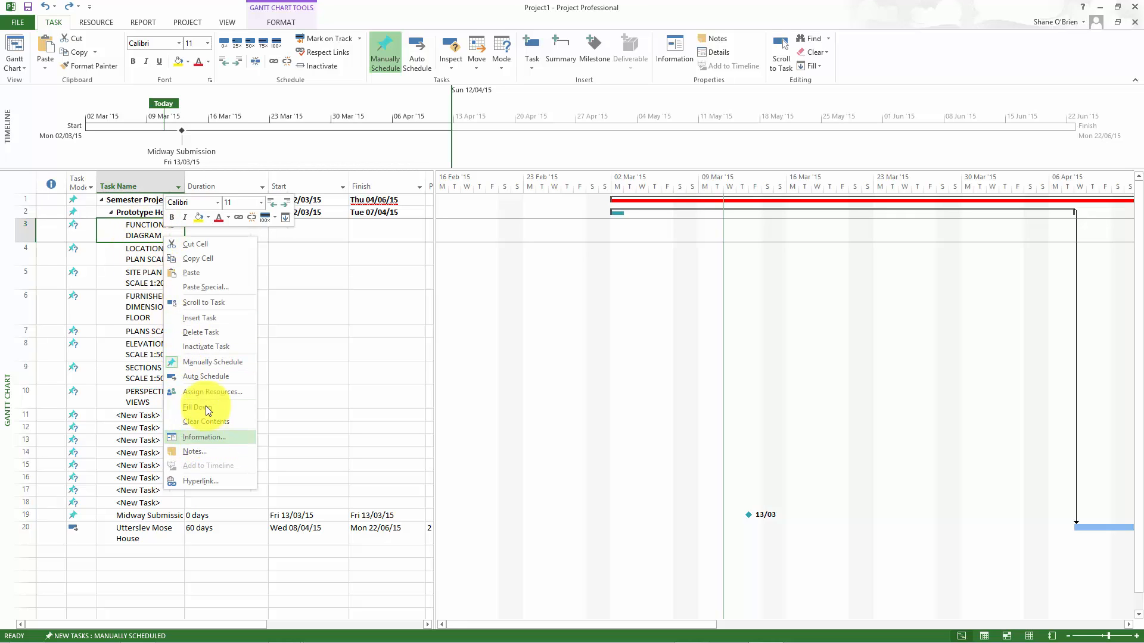
click(203, 318)
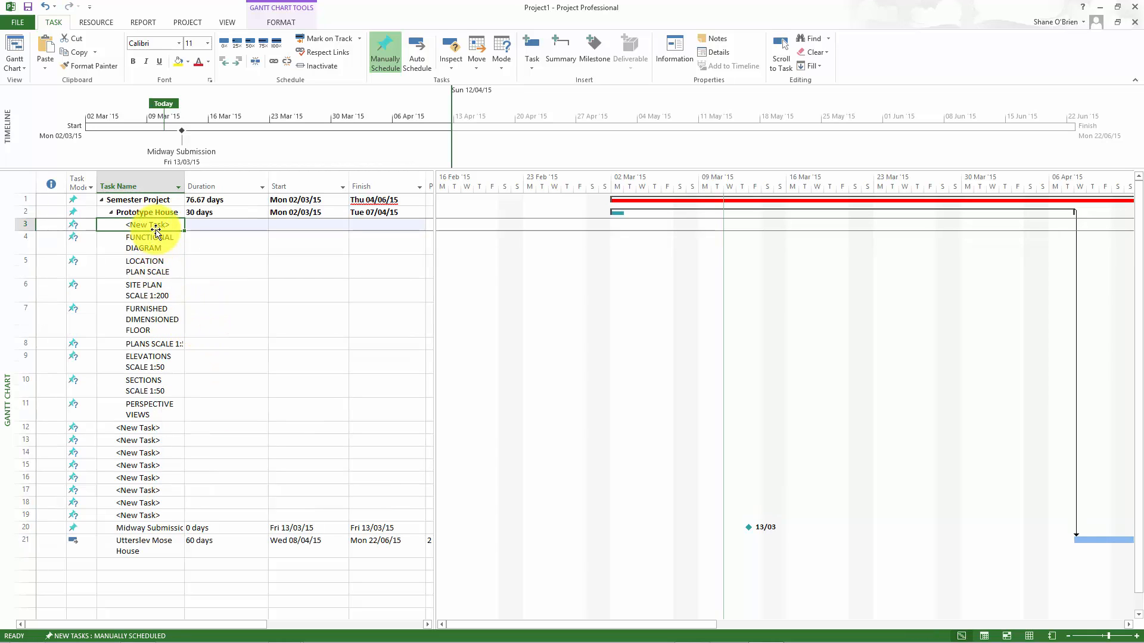
text(DAP/GIT)
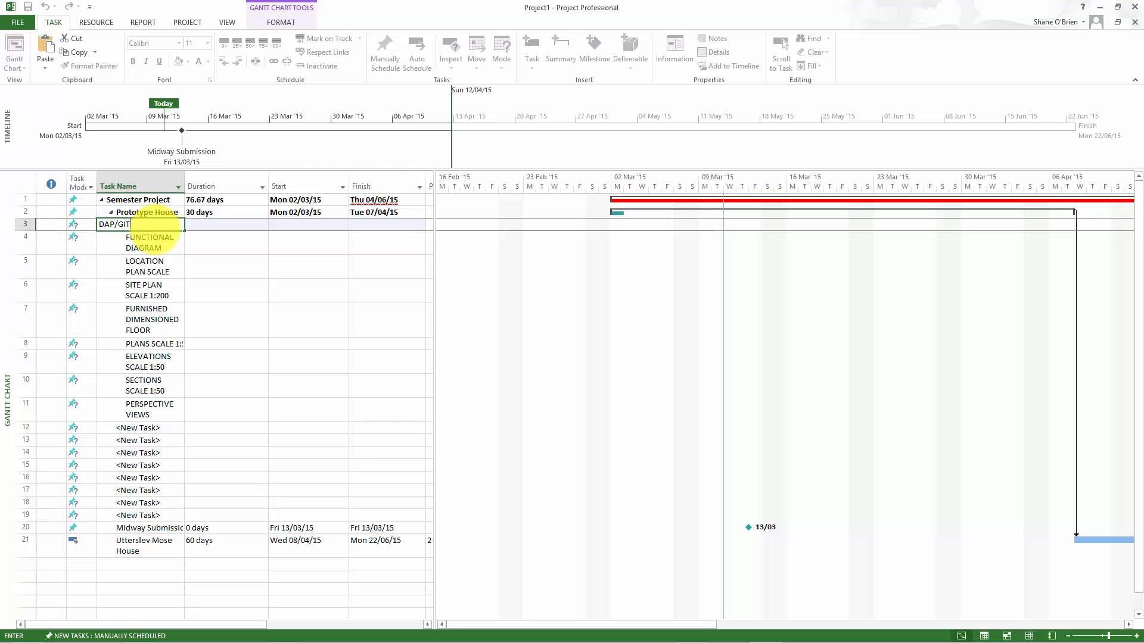
click(158, 307)
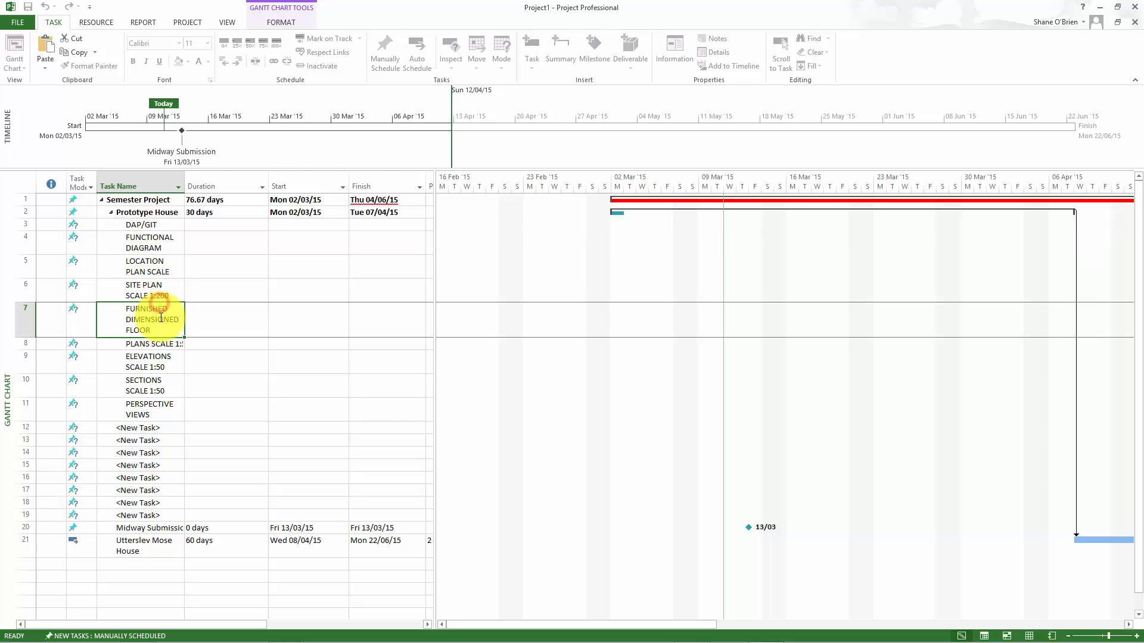
Indent the eight drawing tasks under DAP/GIT to make it their summary task
drag(156, 240, 156, 410)
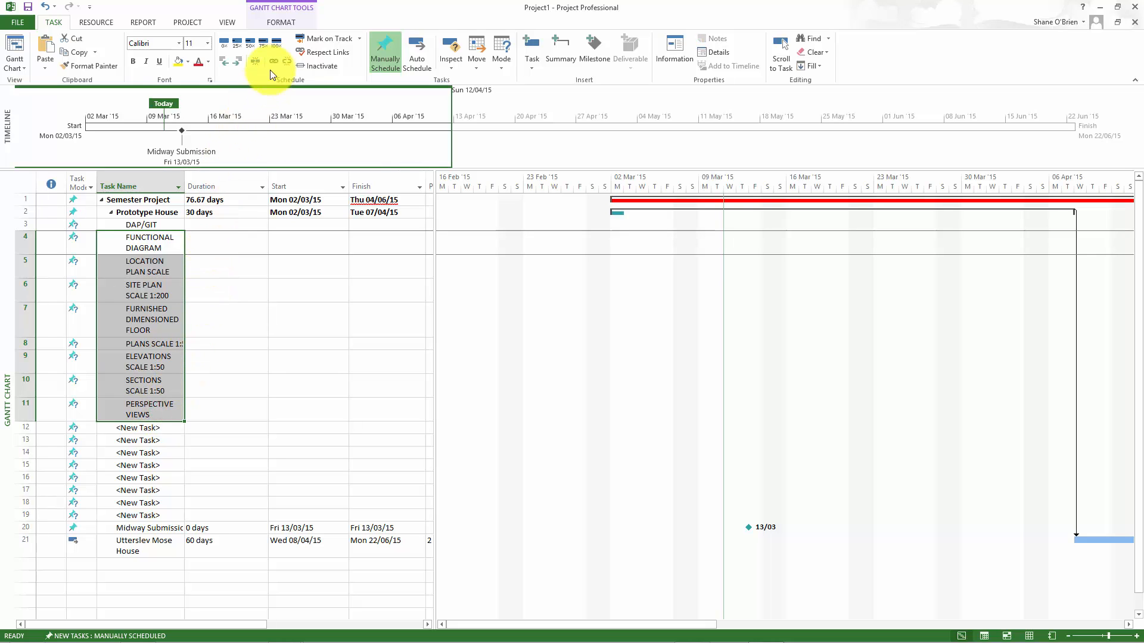
click(239, 63)
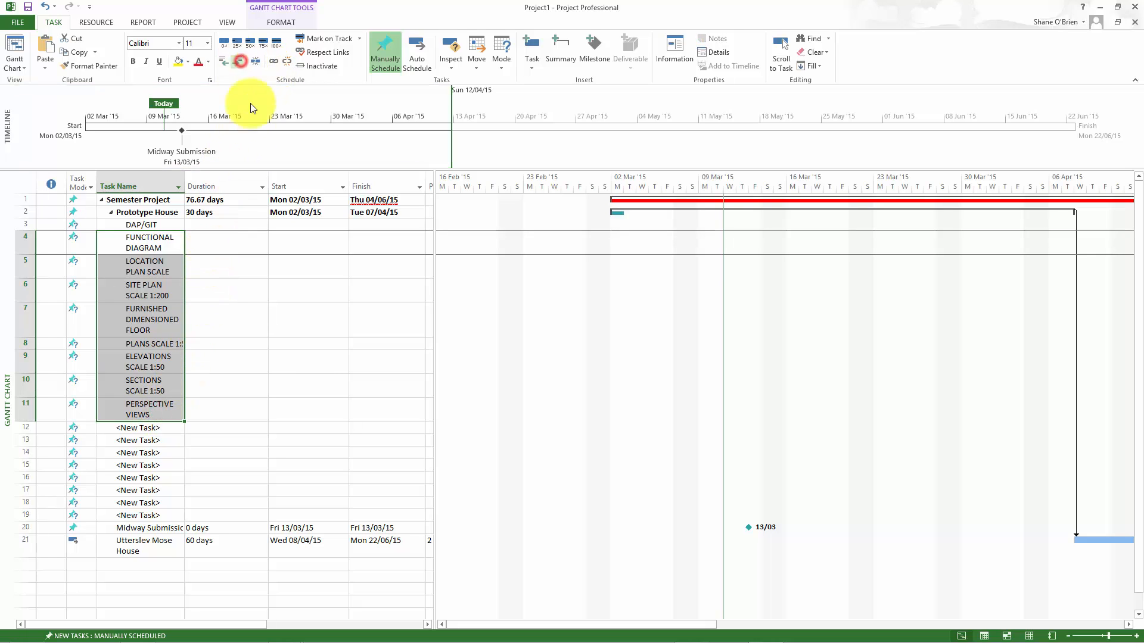
click(223, 311)
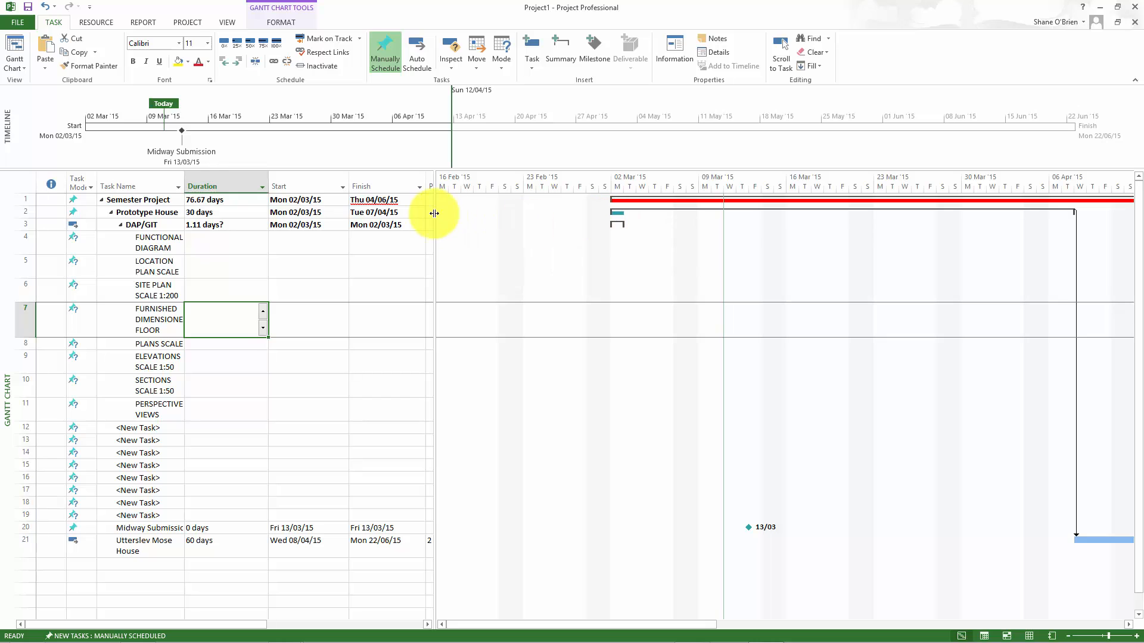
Set durations of 1 day for Functional Diagram and 2 days each for Location Plan and Site Plan
mouse_move(572, 634)
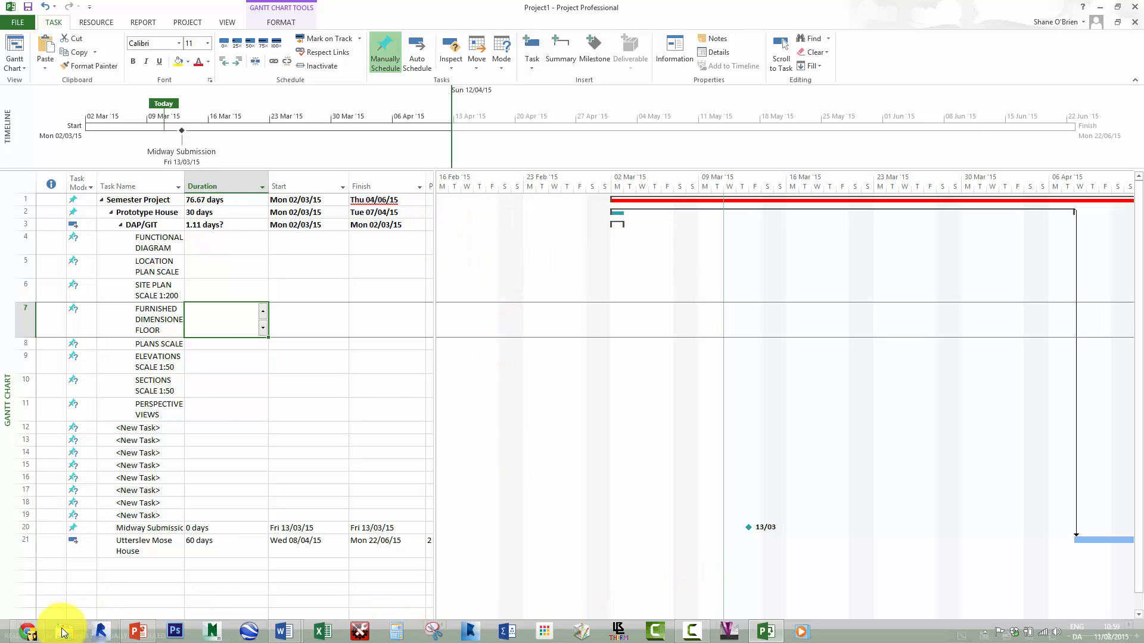
click(42, 634)
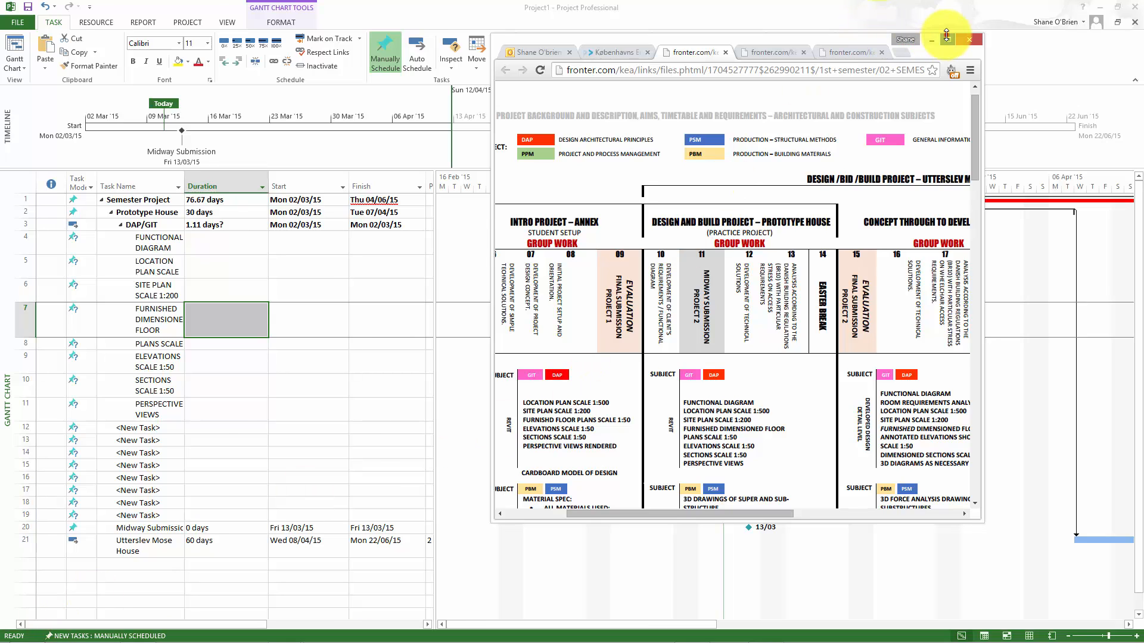
click(947, 40)
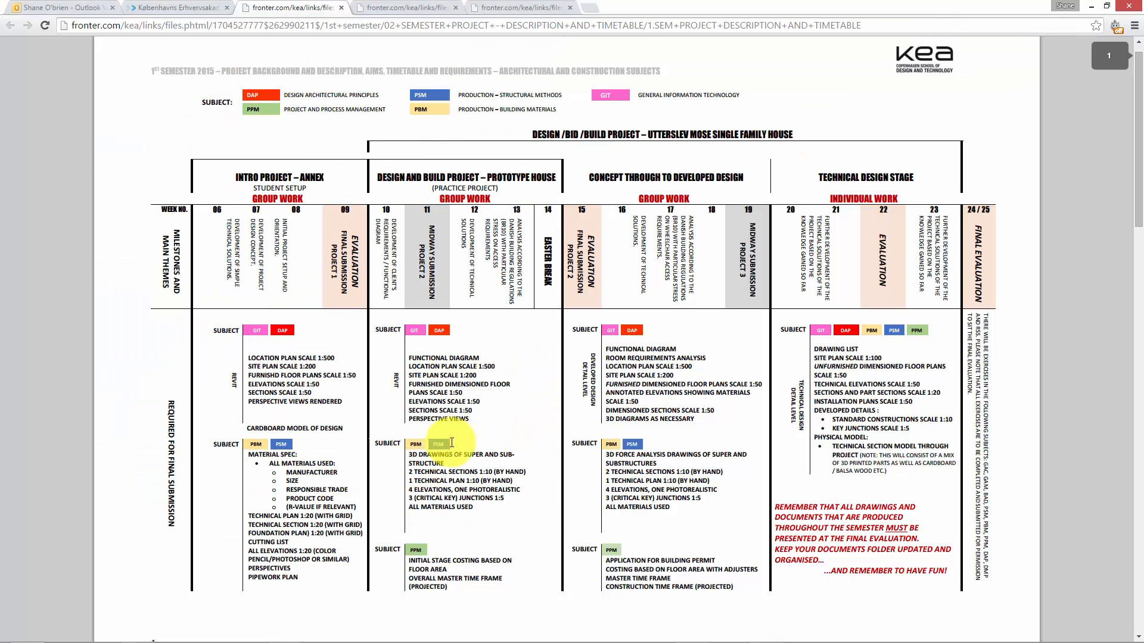
click(1091, 7)
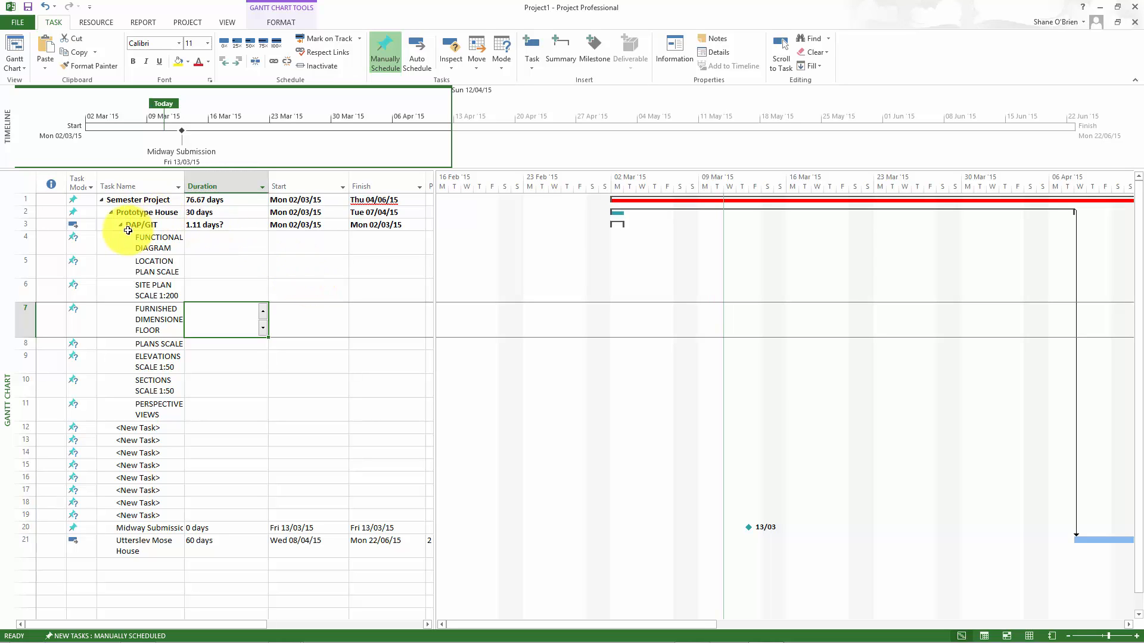
click(245, 244)
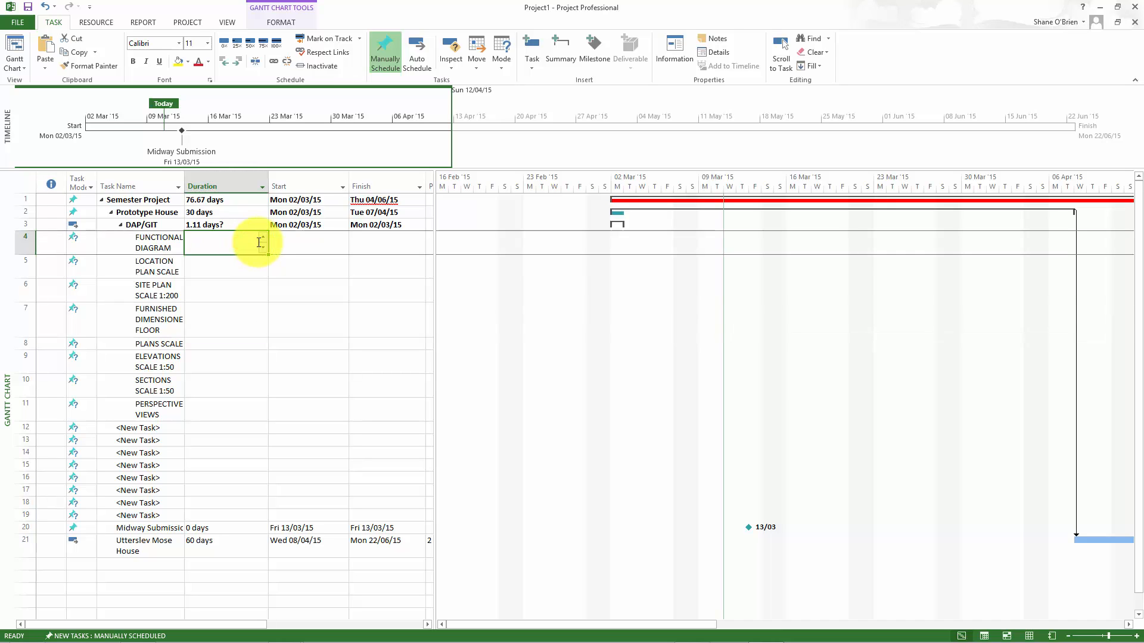
click(264, 237)
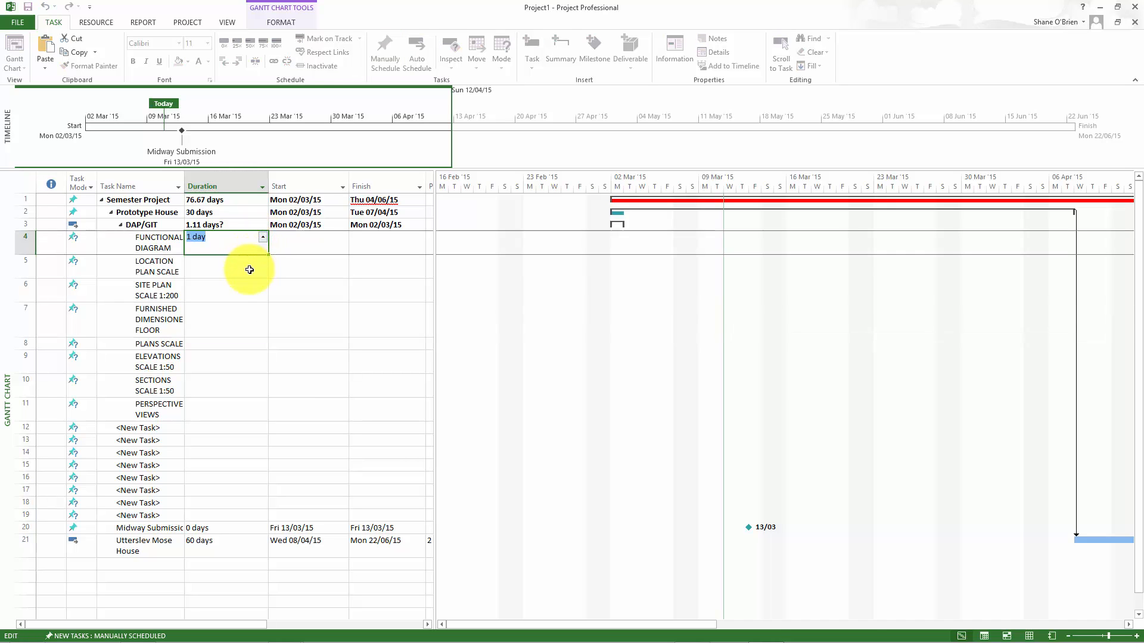
click(250, 270)
click(262, 262)
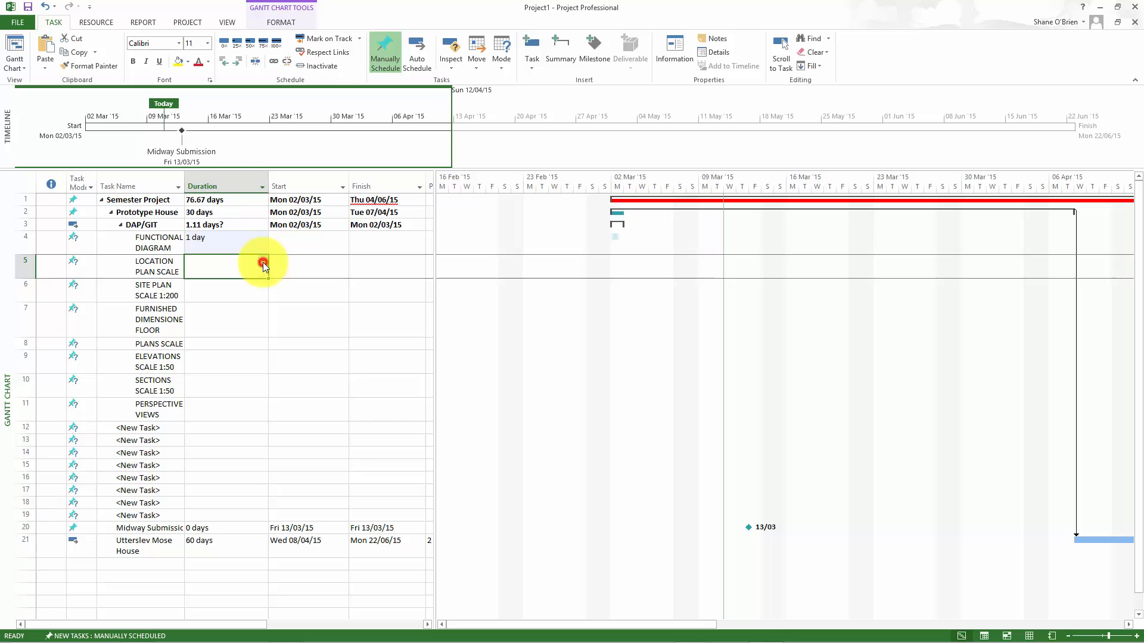
click(262, 262)
click(260, 288)
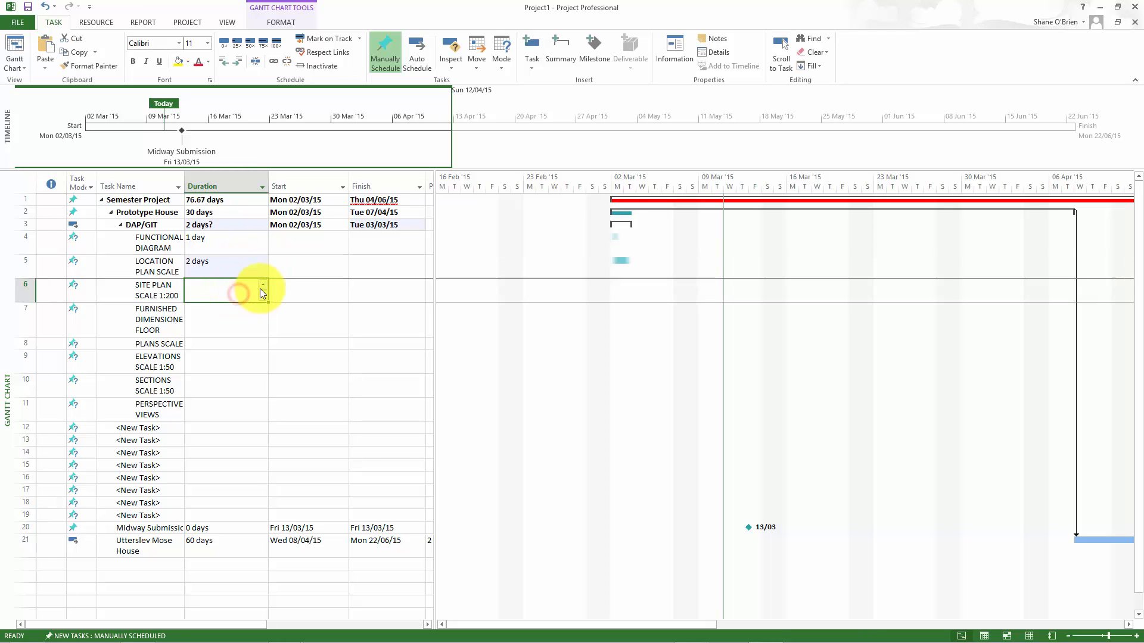
click(266, 286)
click(265, 285)
click(262, 307)
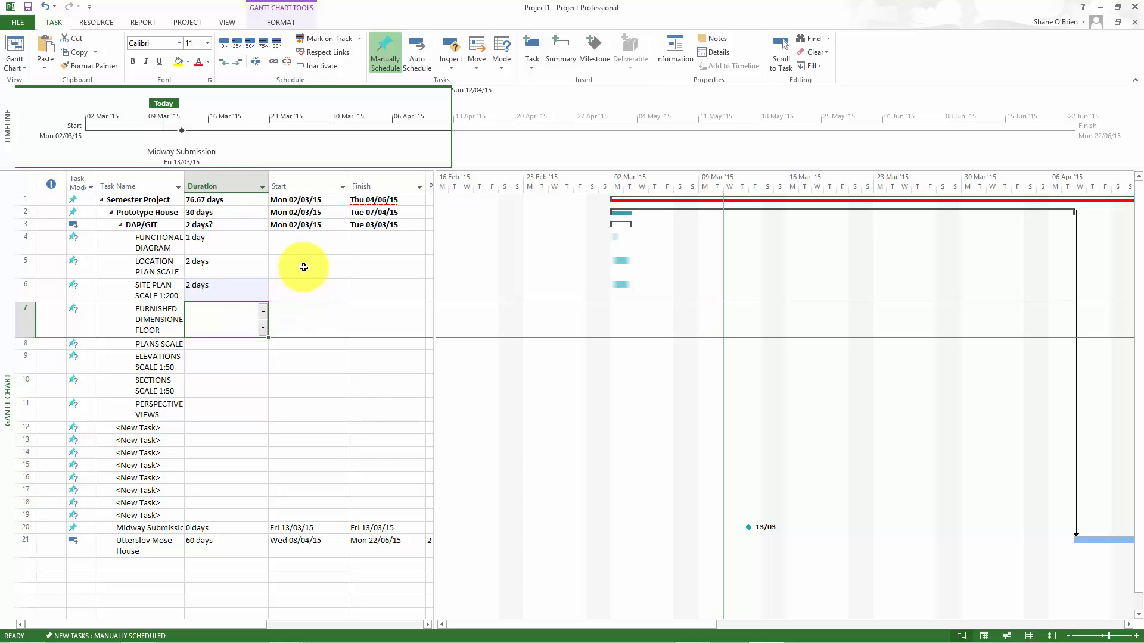
Set the Plans Scale 1:50 task's duration to 1 day
click(253, 349)
click(261, 343)
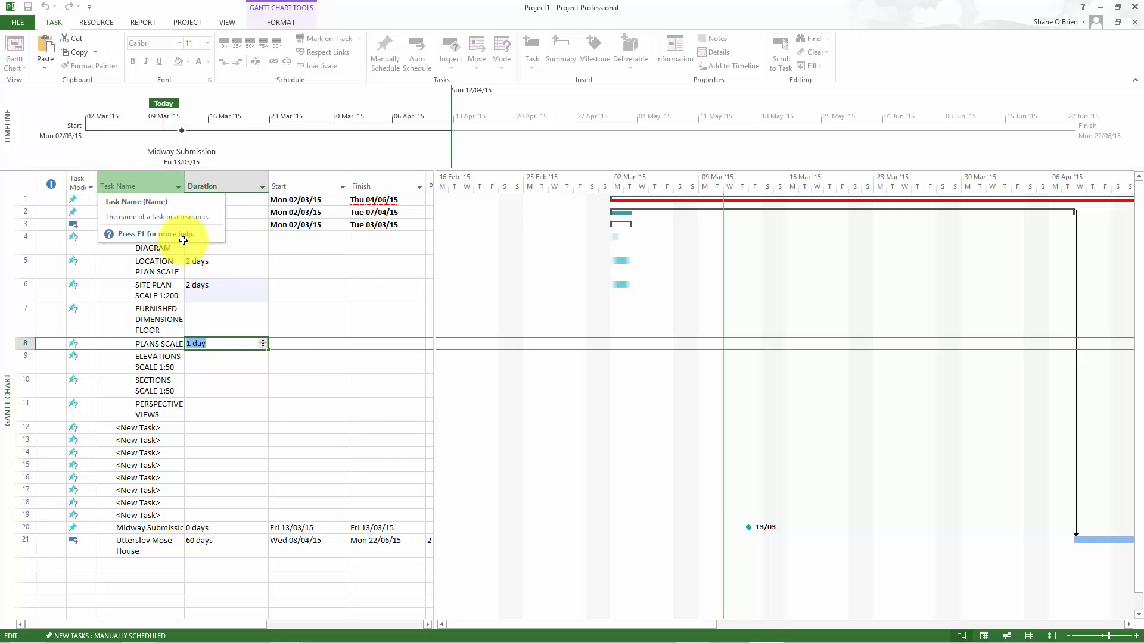
Widen the task table to show the Predecessors column and widen the Task Name column
drag(435, 253, 567, 252)
click(267, 271)
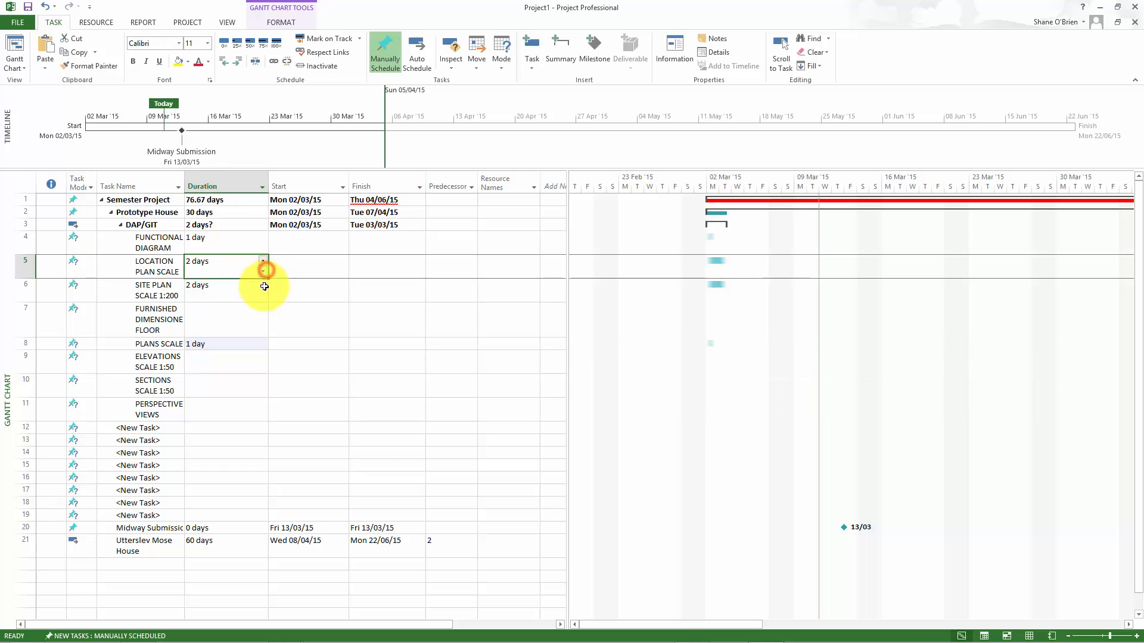
click(264, 150)
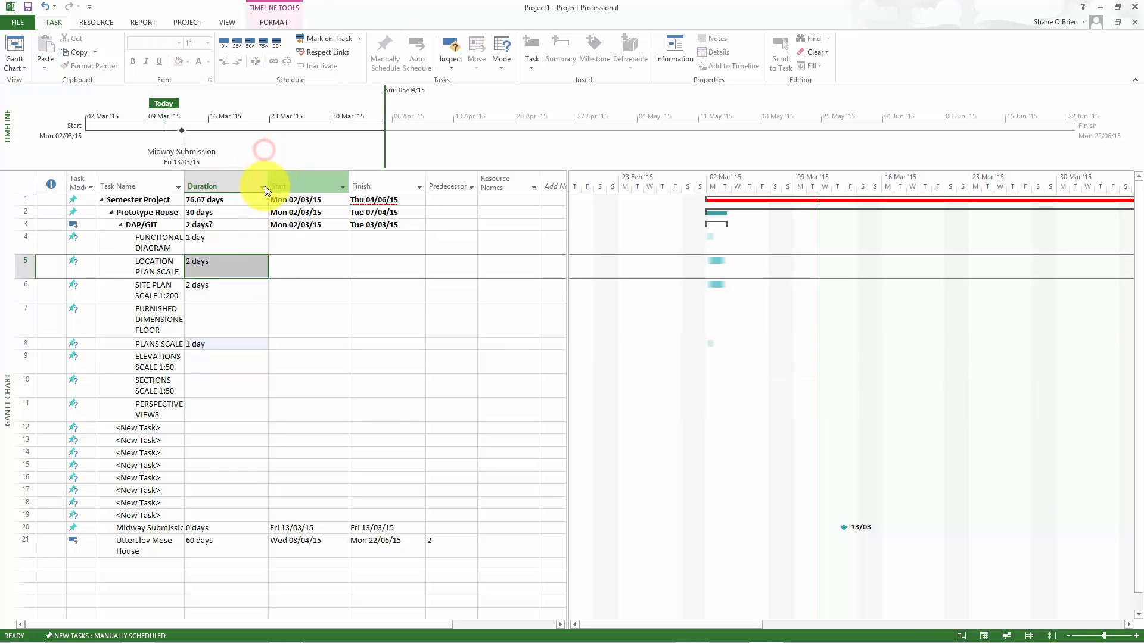
drag(268, 185, 288, 187)
drag(185, 182, 217, 180)
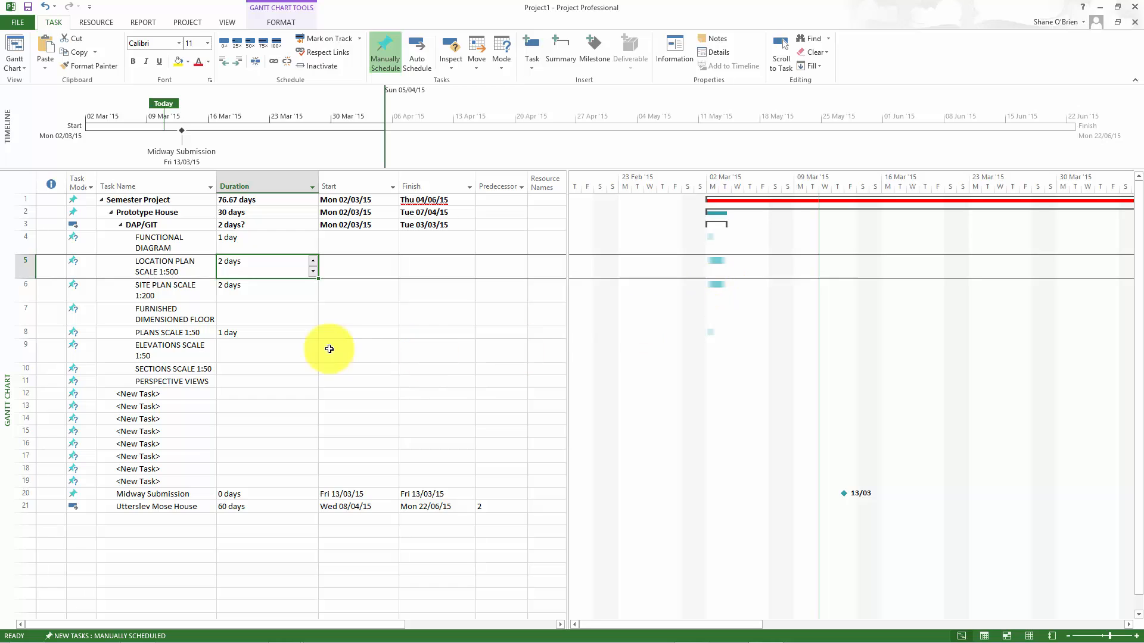
Set the Furnished Dimensioned Floor task's duration to 3 days
click(301, 309)
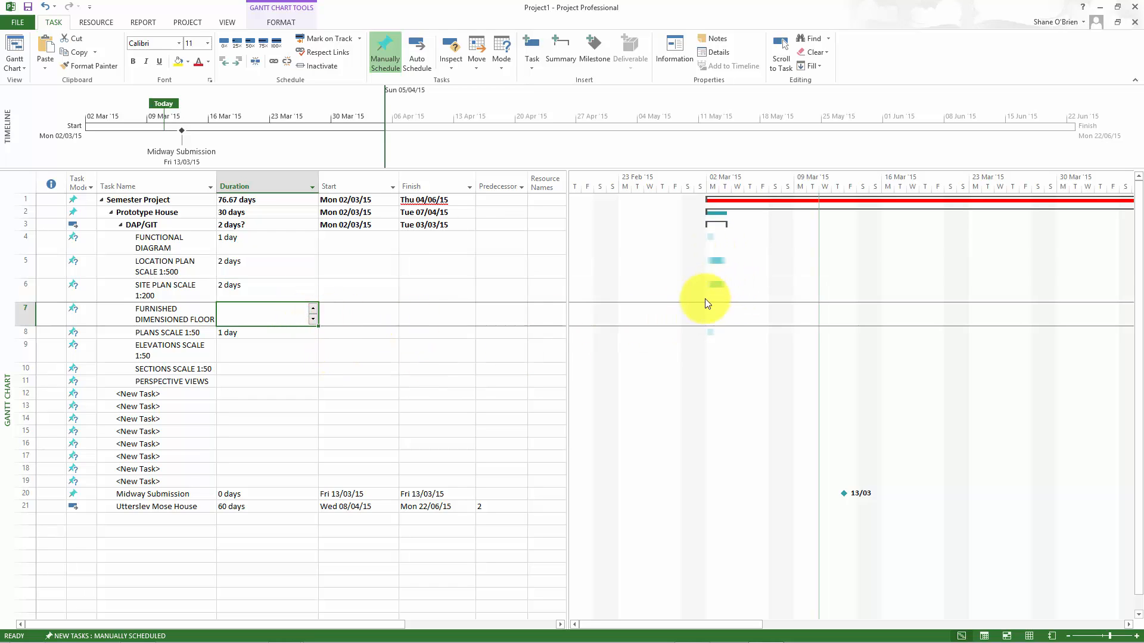
click(314, 309)
click(315, 308)
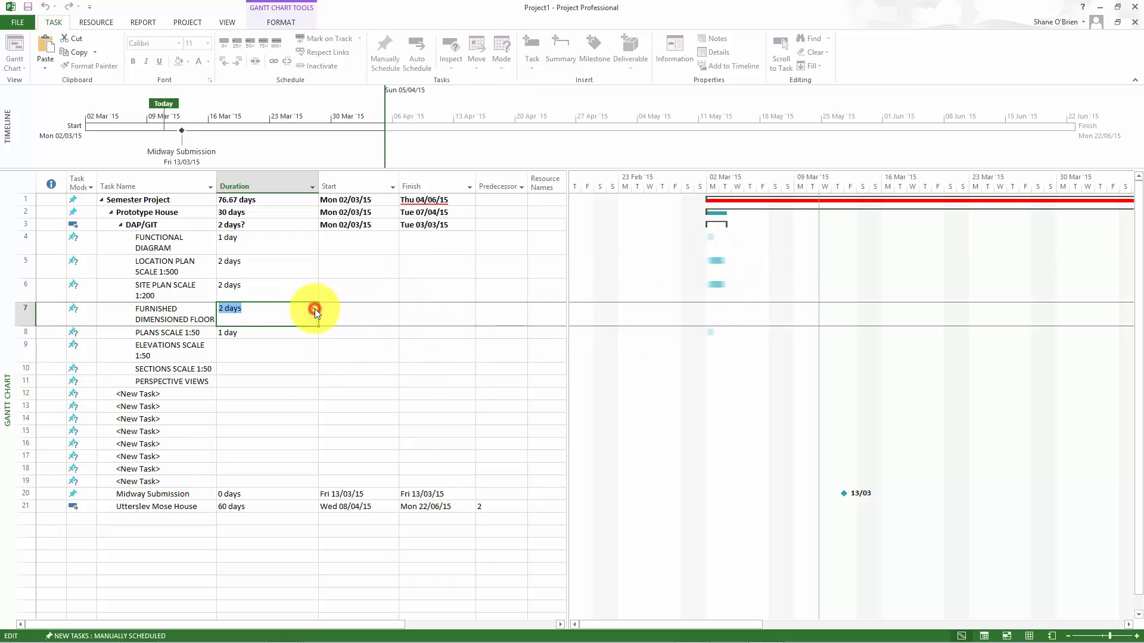
click(315, 308)
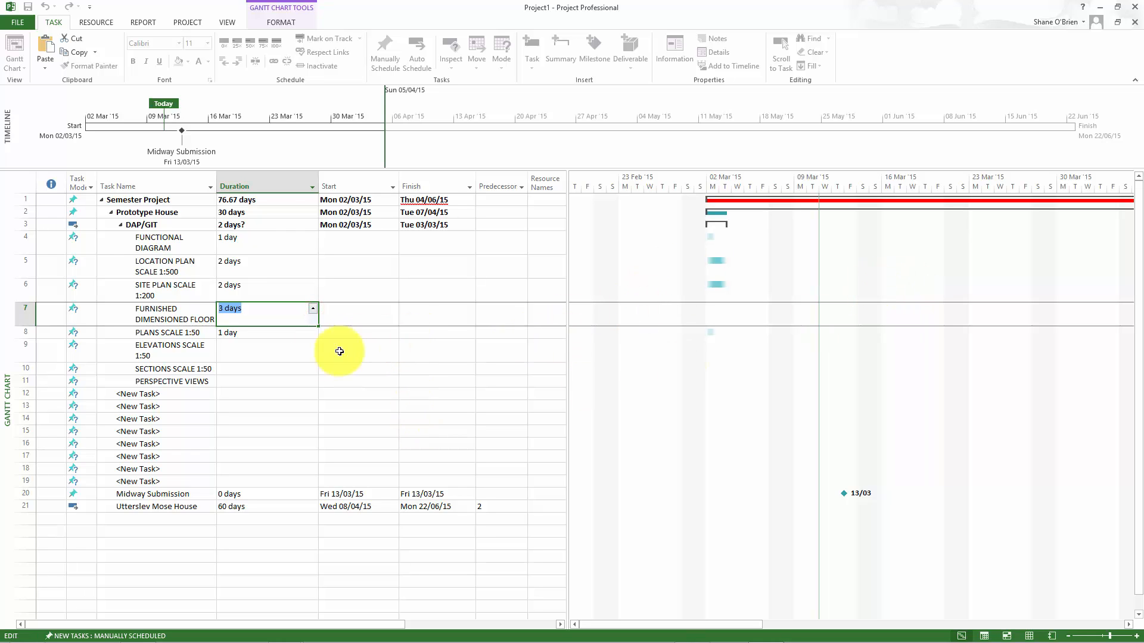
click(291, 352)
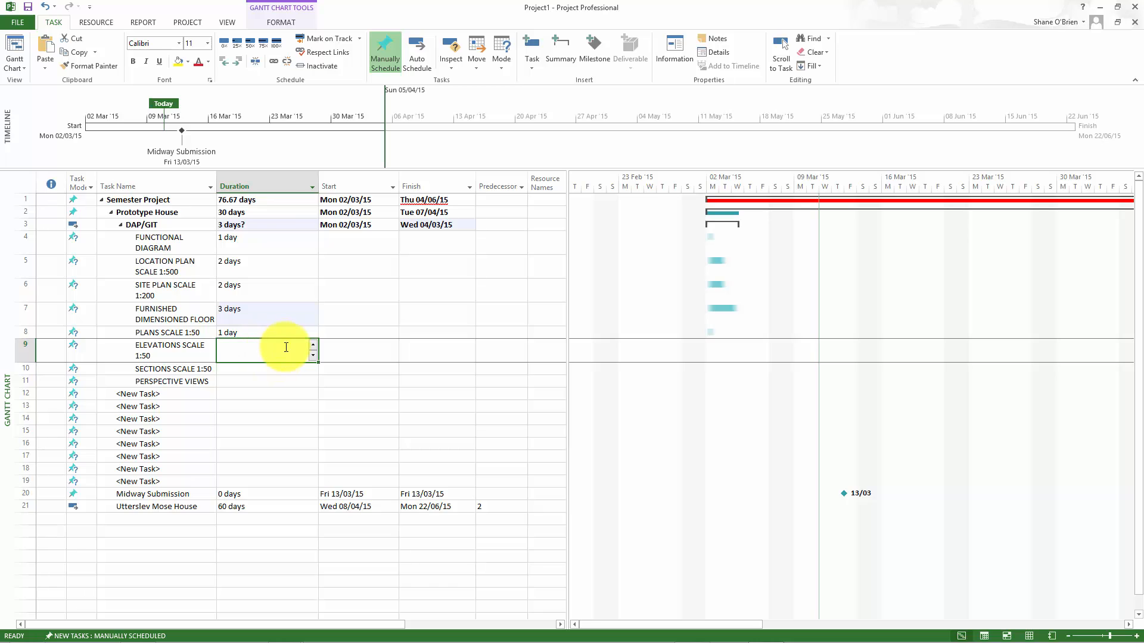
Set the Elevations Scale 1:50 task's duration to 1 day
click(287, 368)
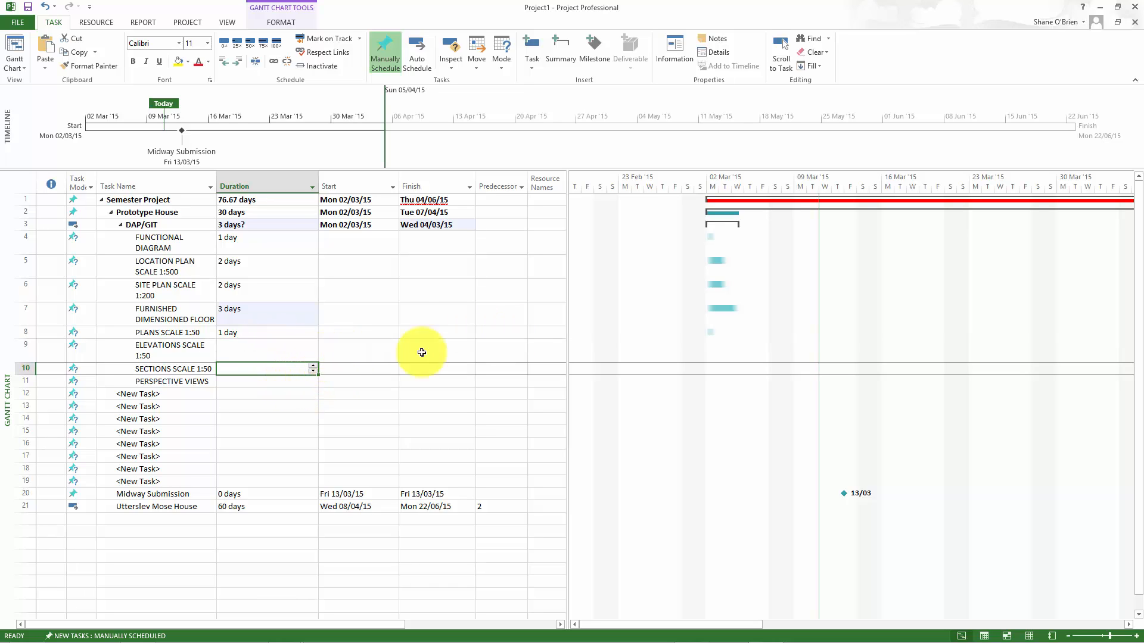
click(313, 355)
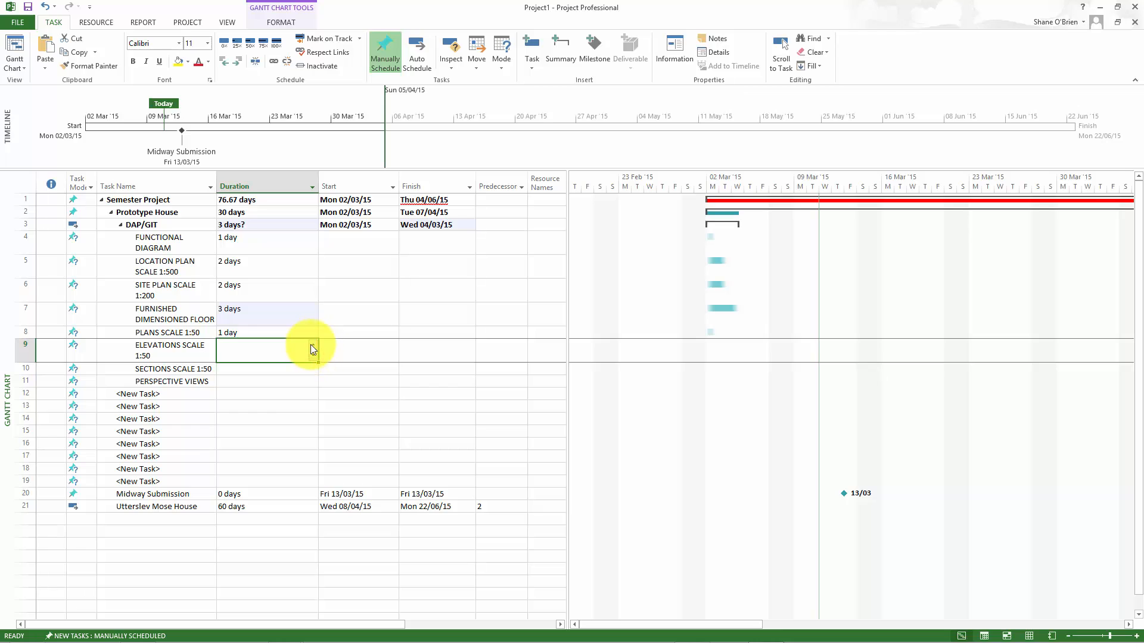
click(310, 344)
click(310, 371)
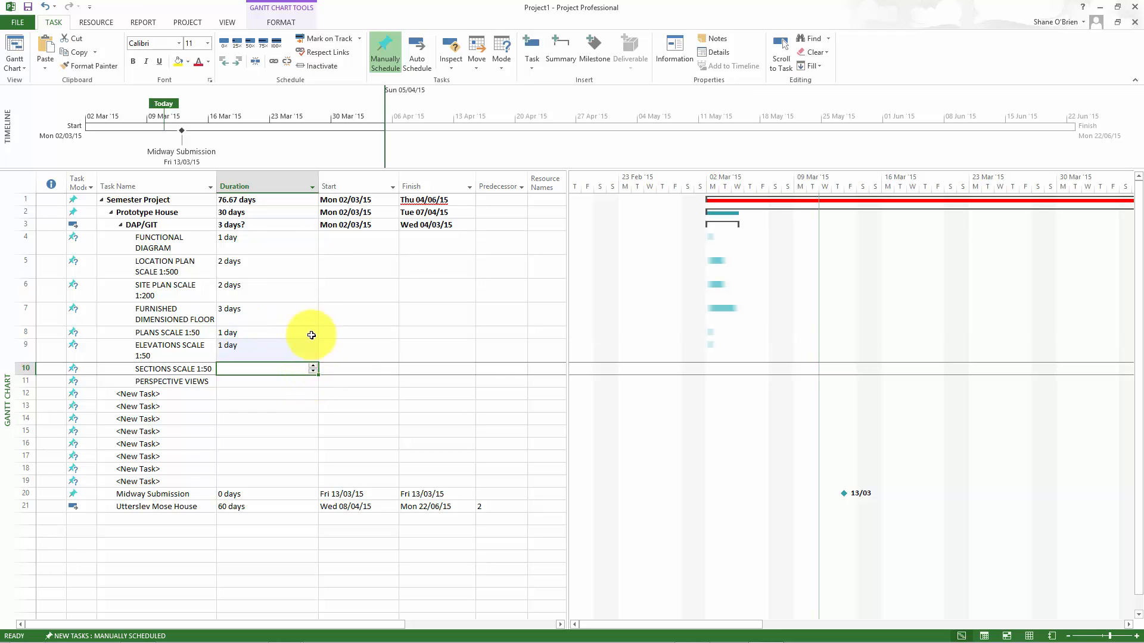
click(271, 270)
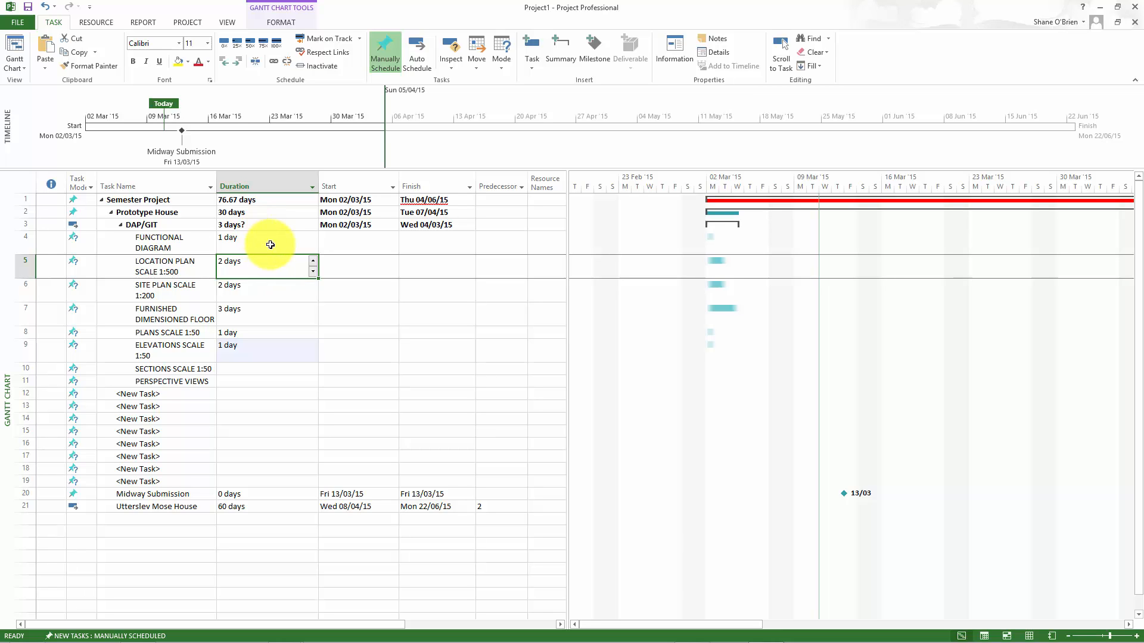
click(269, 250)
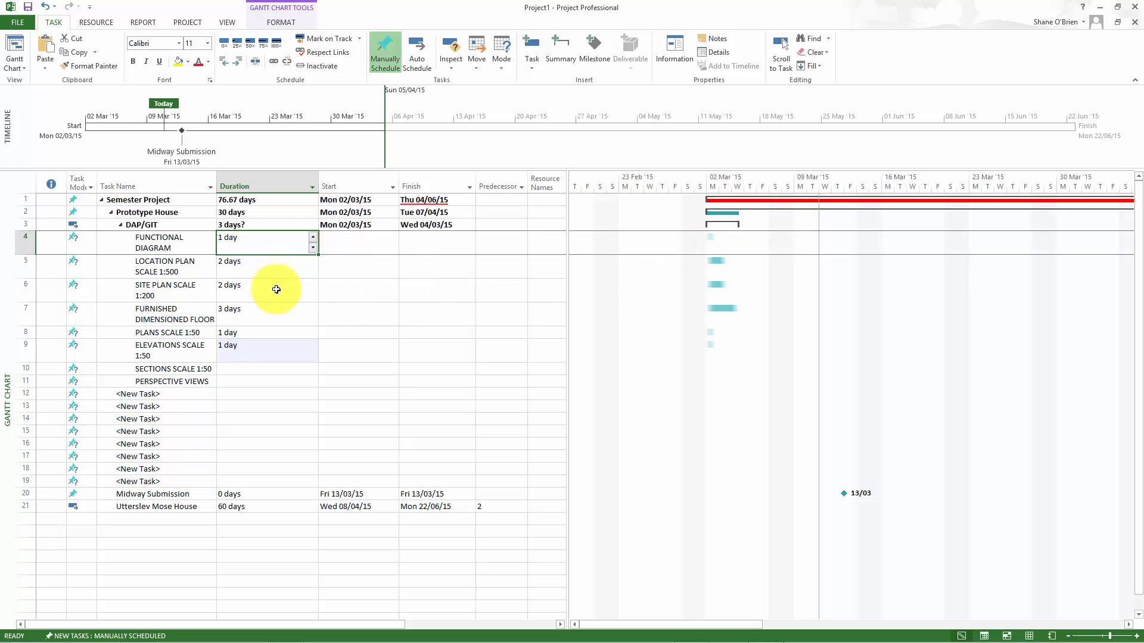
Link the eight drawing tasks from Functional Diagram to Perspective Views in a finish-to-start sequence
click(162, 269)
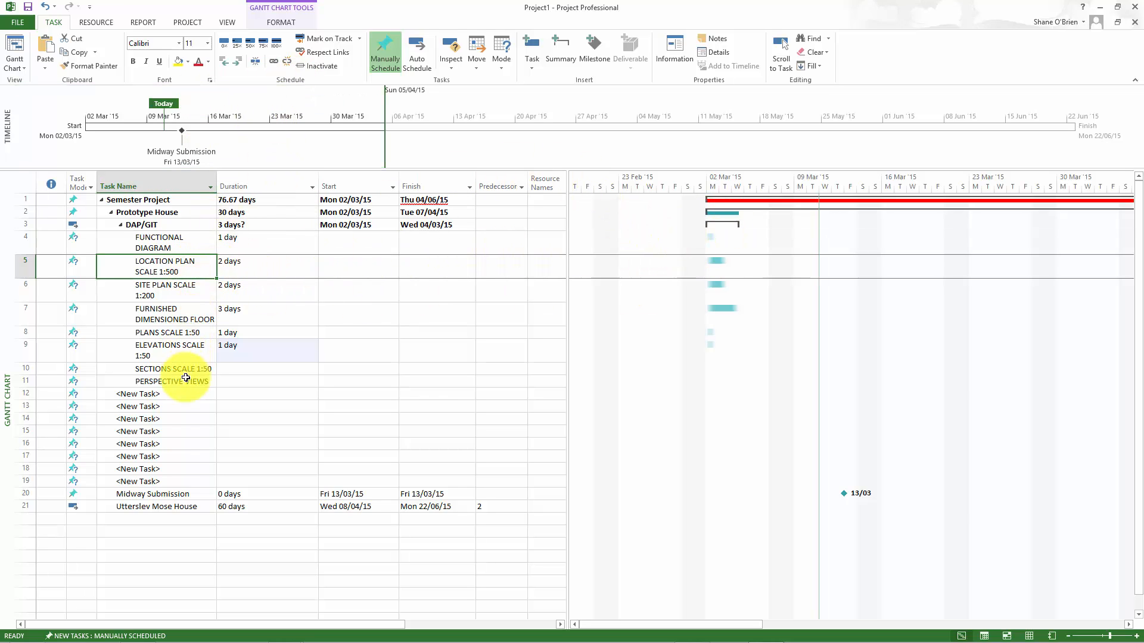
click(185, 241)
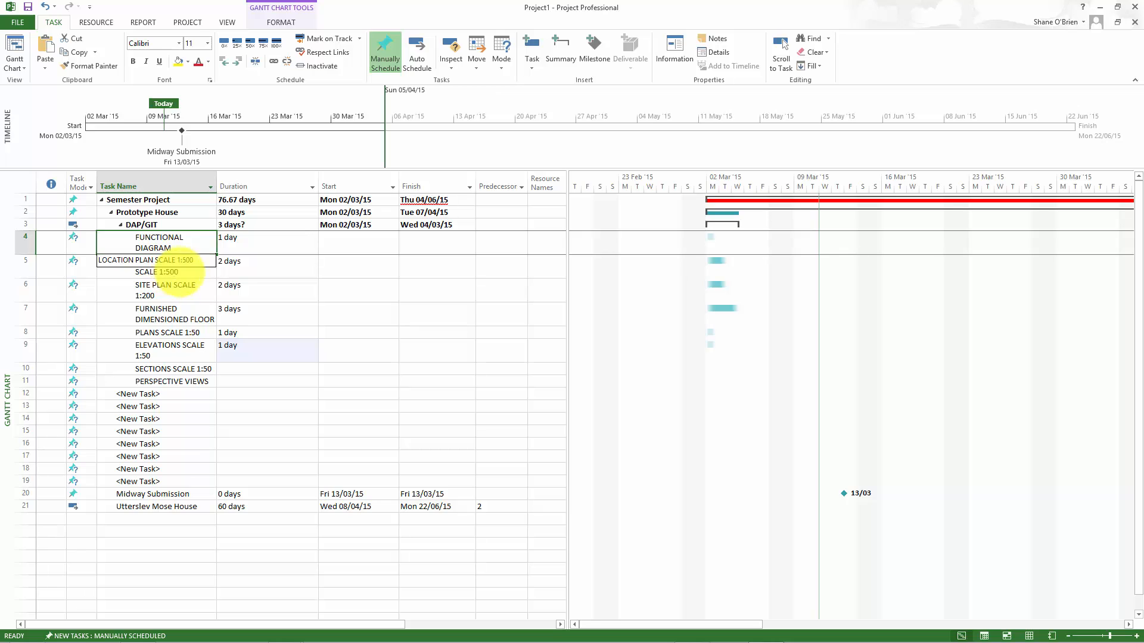
shift+click(194, 379)
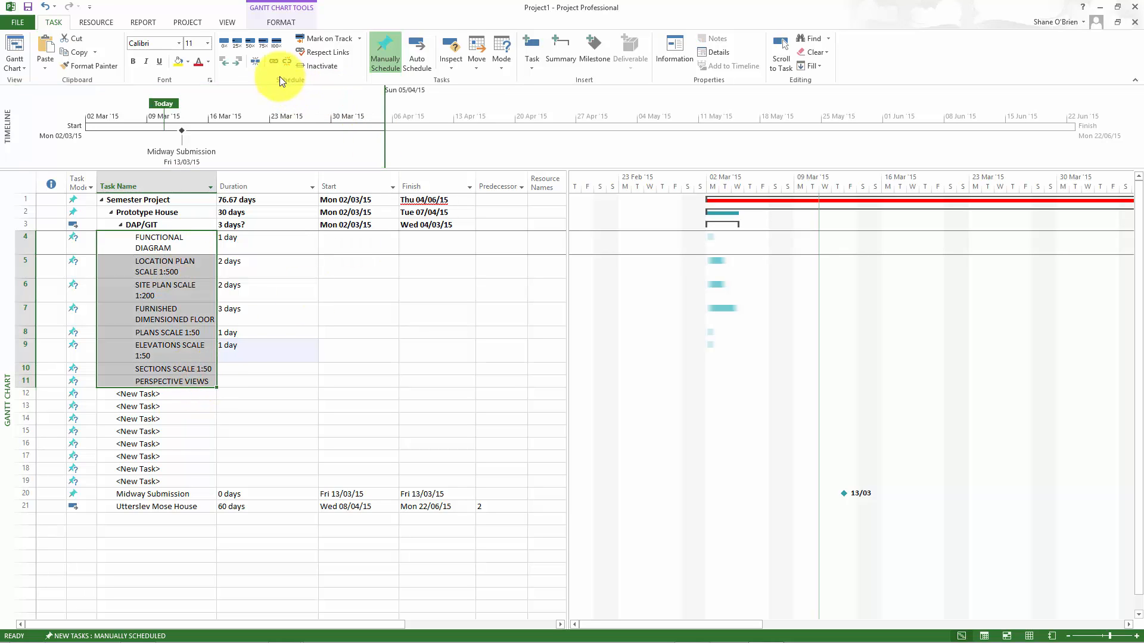
click(273, 61)
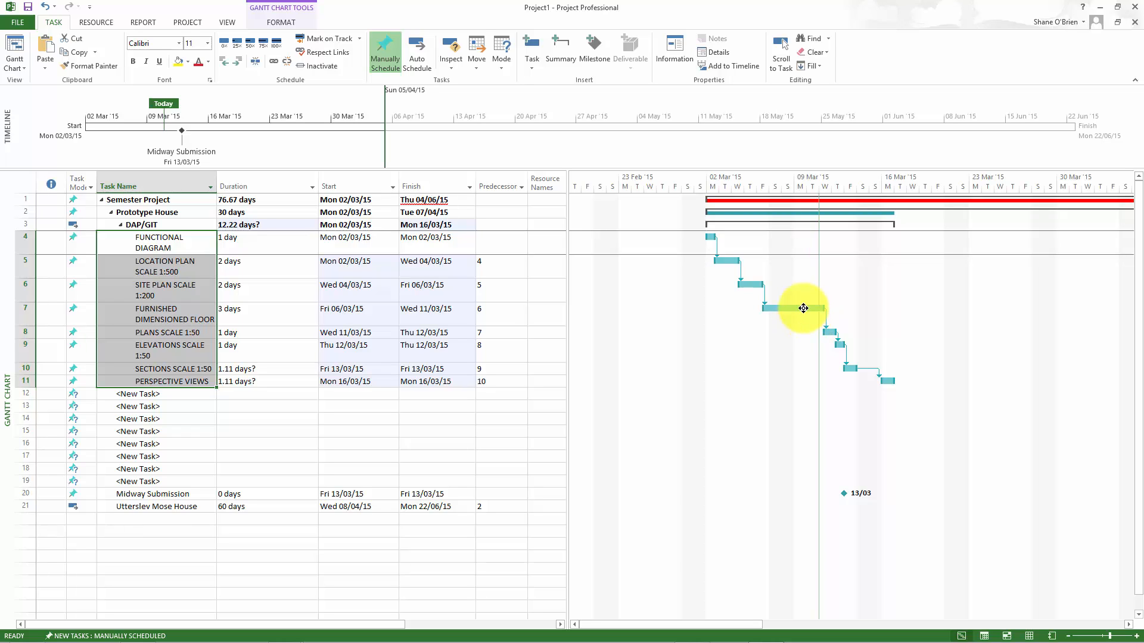
mouse_move(803, 308)
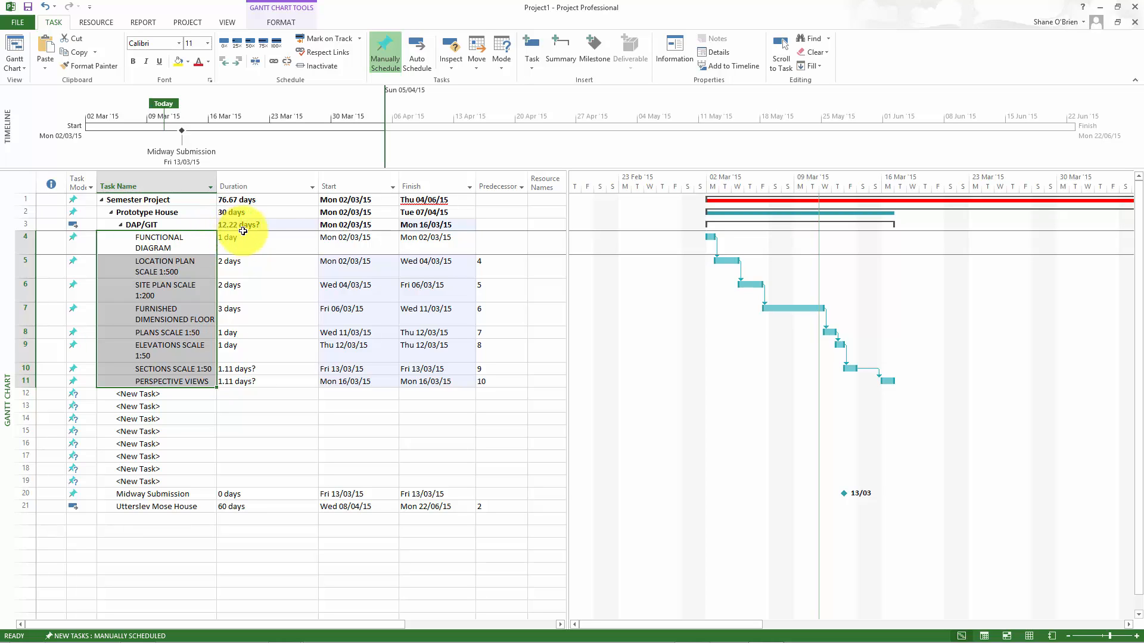
click(503, 309)
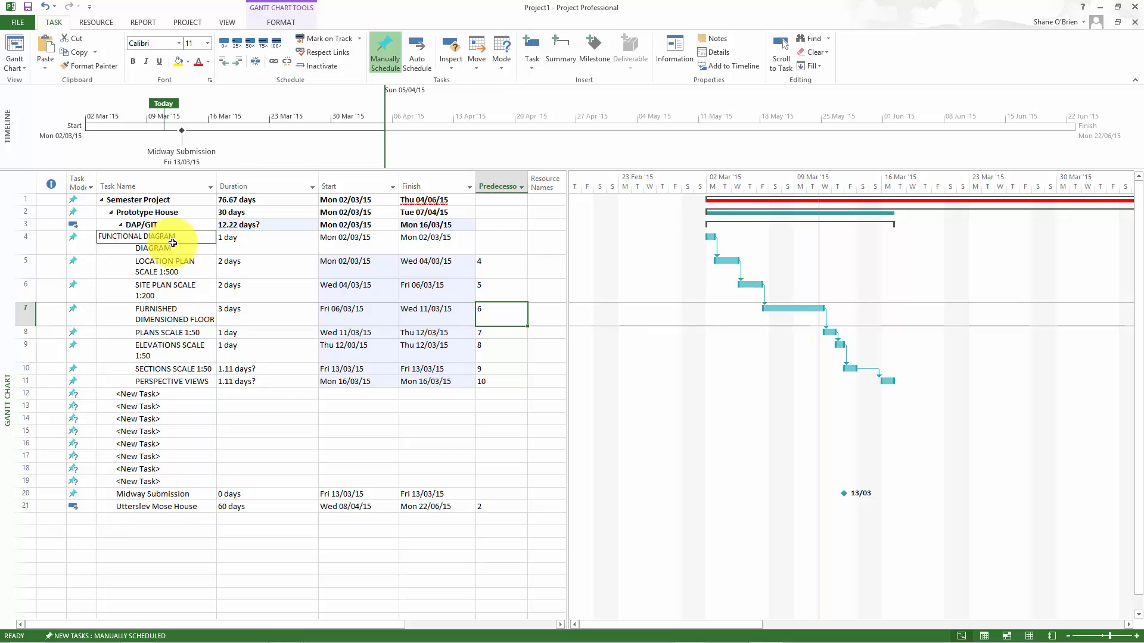
mouse_move(880, 623)
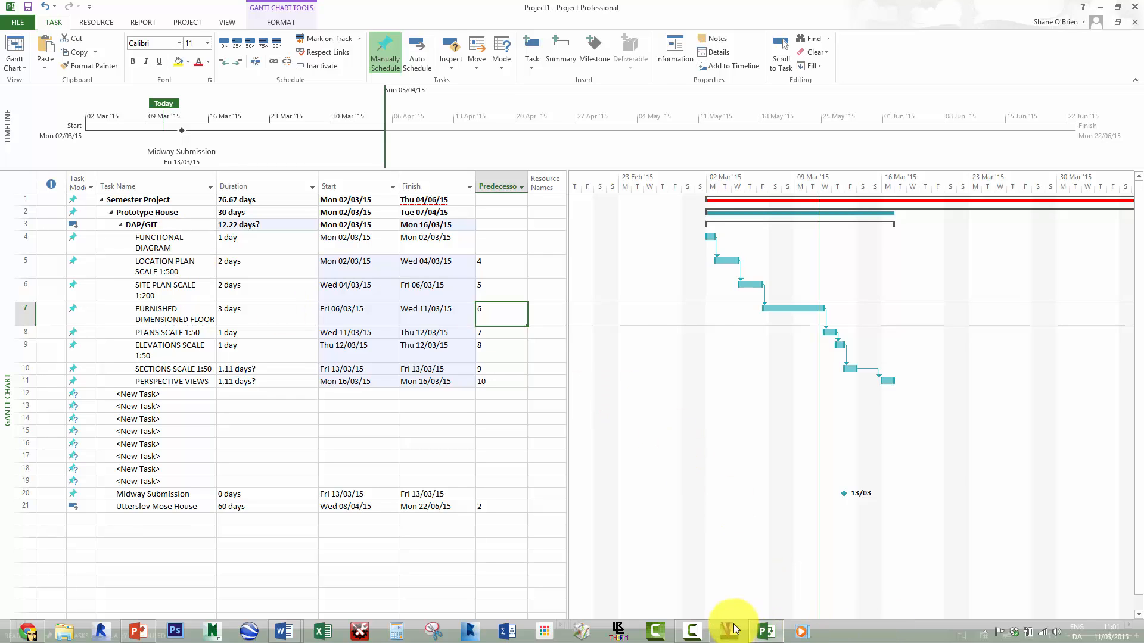
click(693, 631)
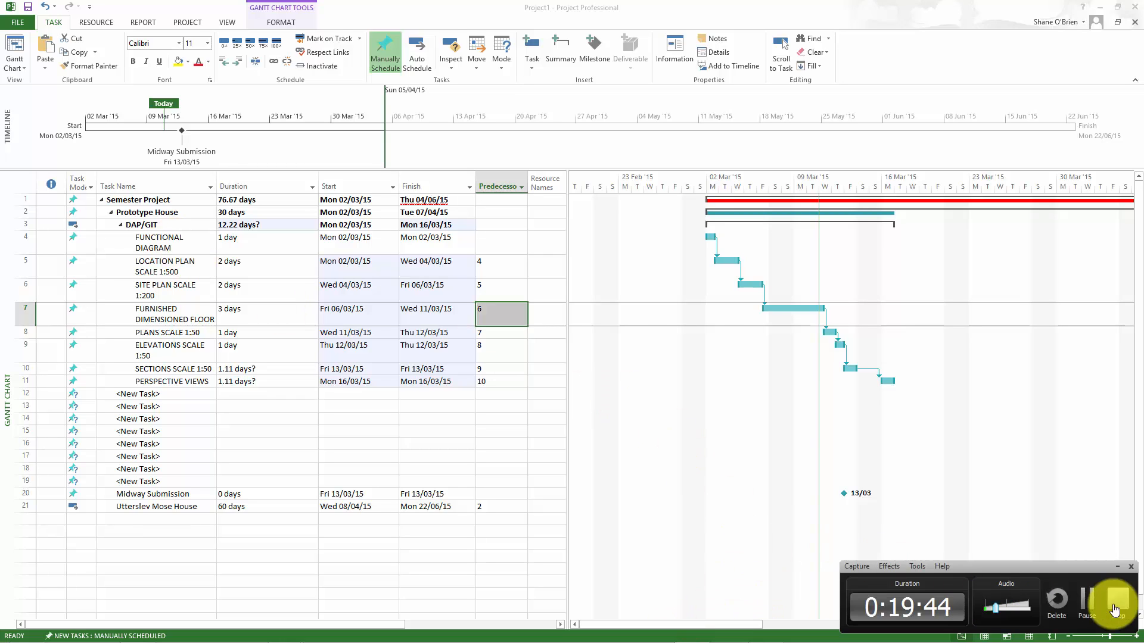
click(1083, 598)
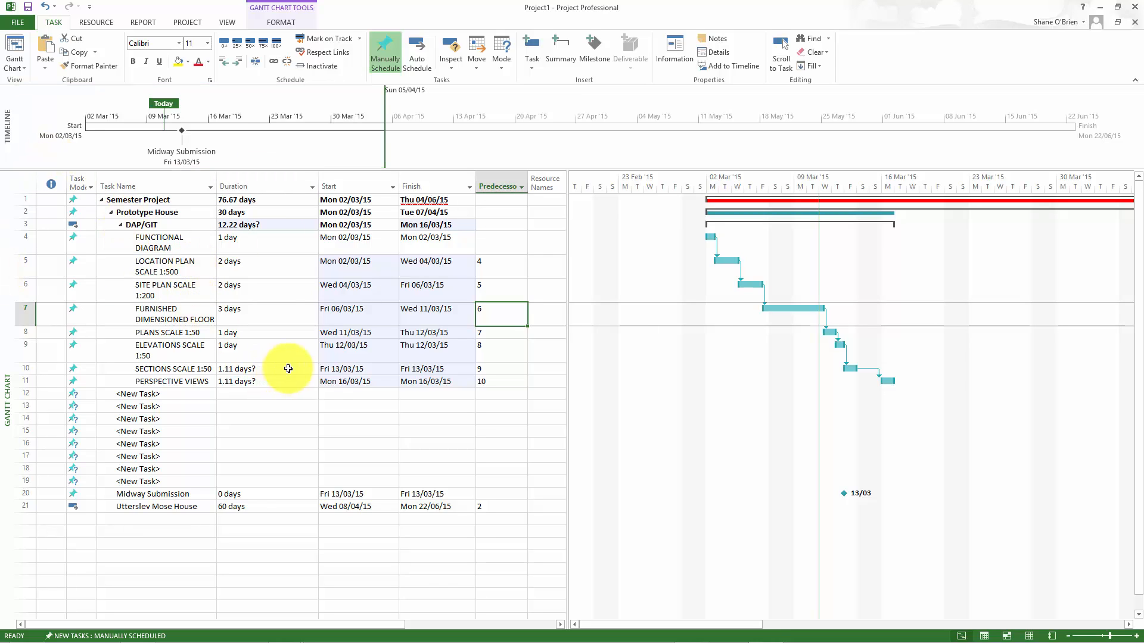
Move the Functional Diagram bar to start on Tue 03/03/15
click(171, 238)
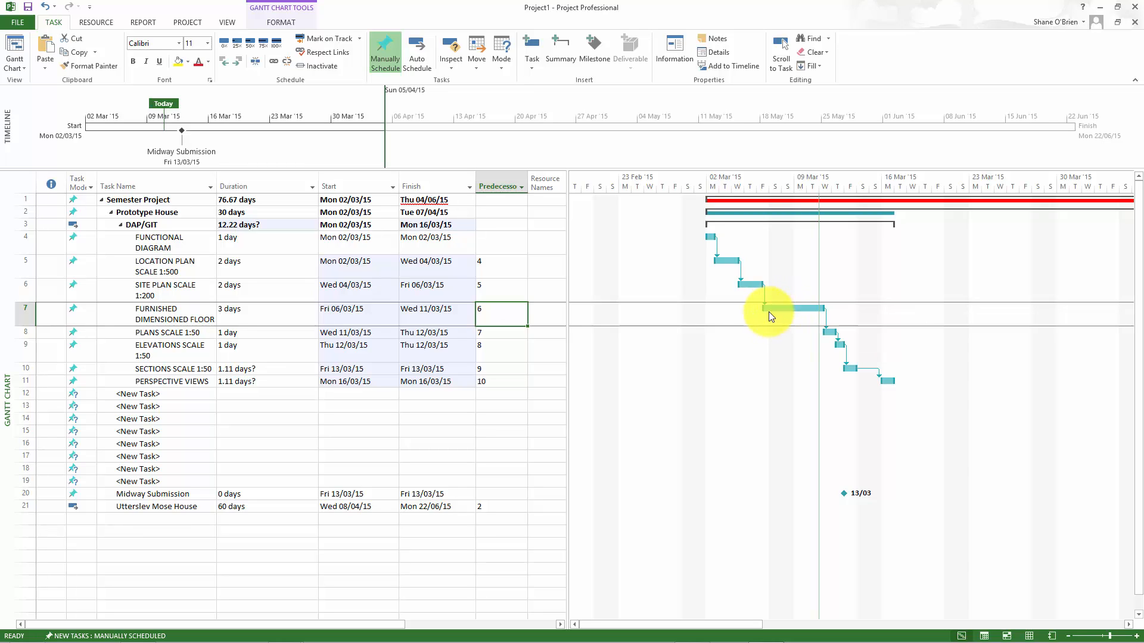
mouse_move(792, 306)
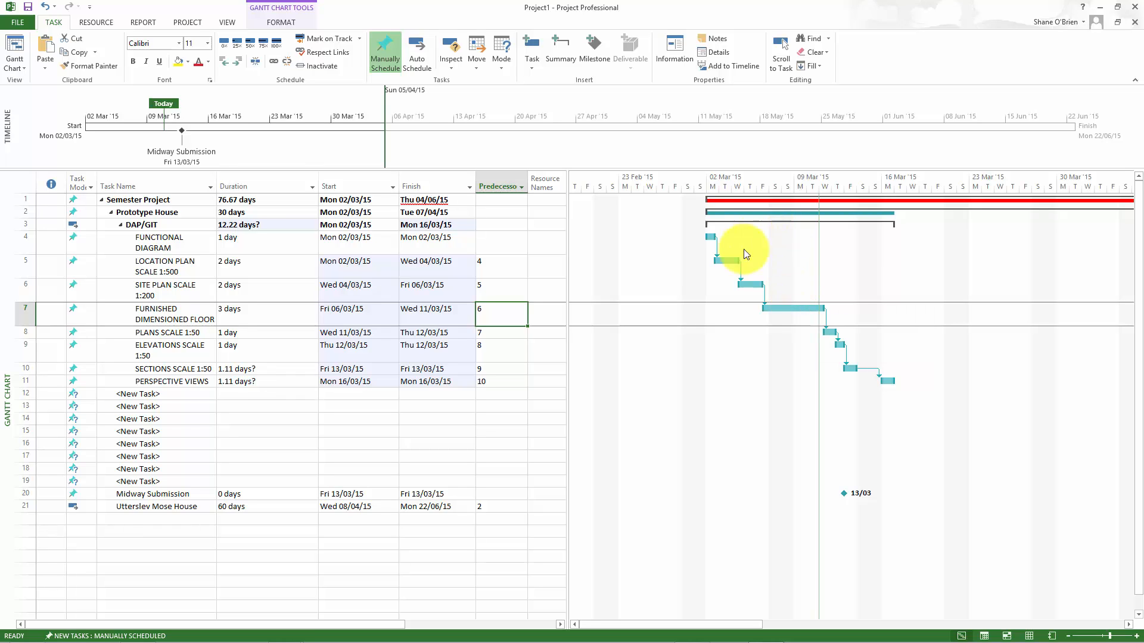
scroll(733, 349, down, 1)
scroll(730, 351, up, 1)
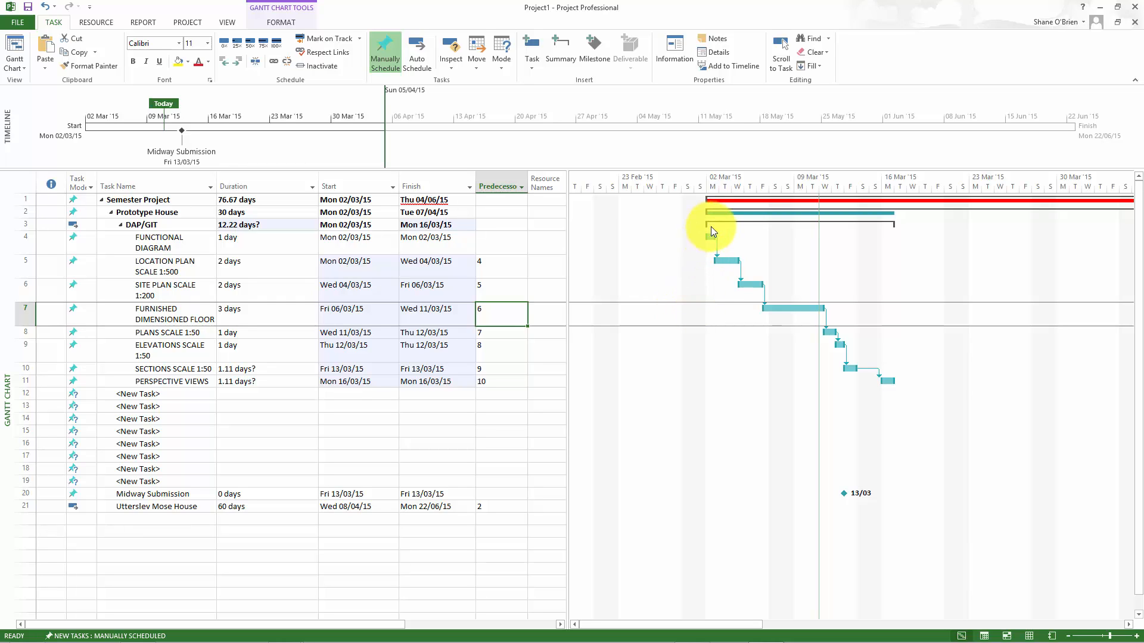
drag(709, 237, 731, 234)
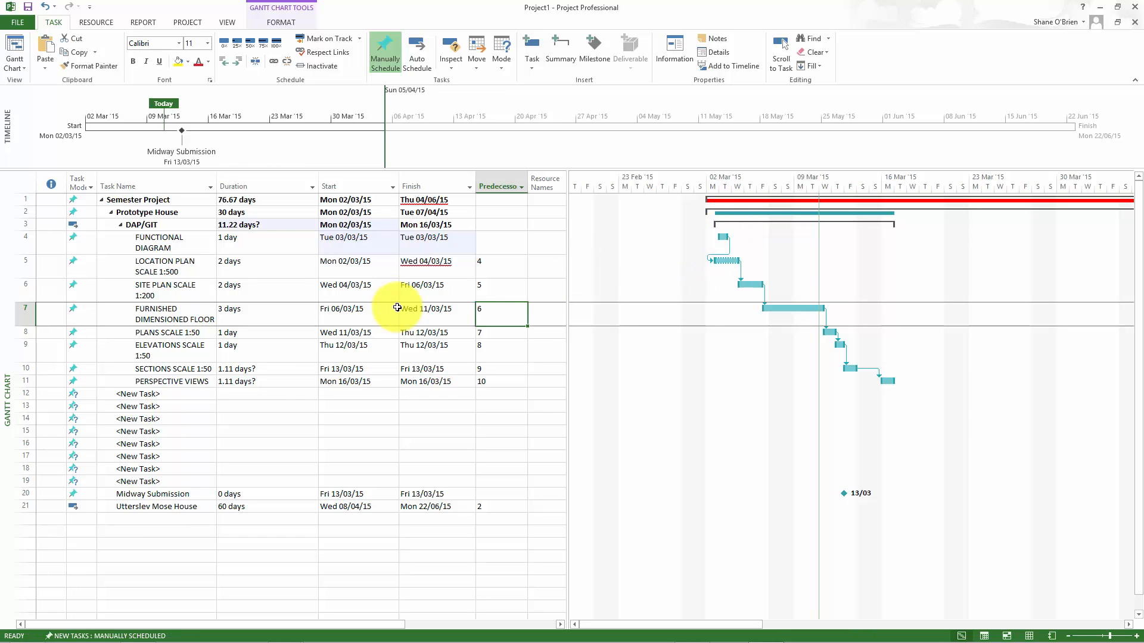
Switch the drawing tasks and the following new task row to Auto Schedule mode
click(190, 241)
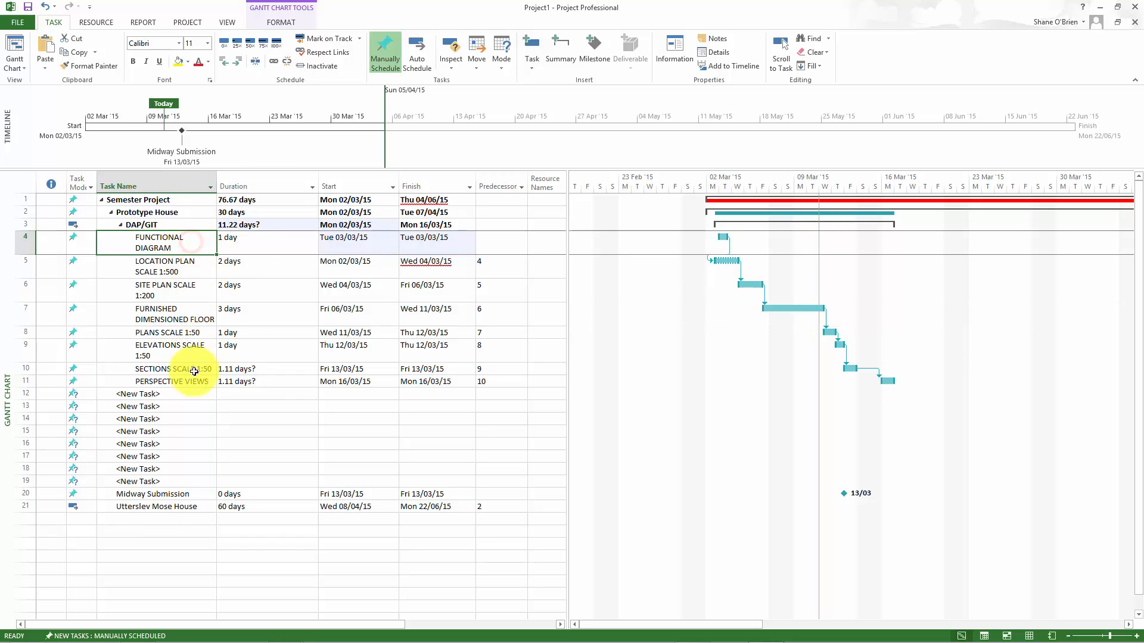
shift+click(179, 394)
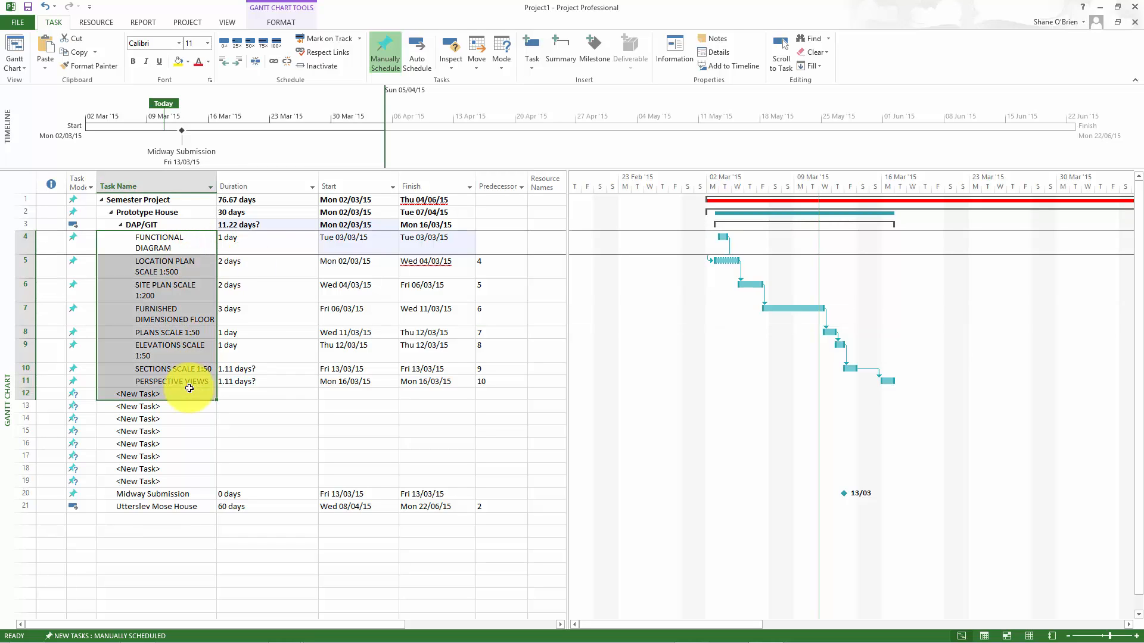
click(425, 55)
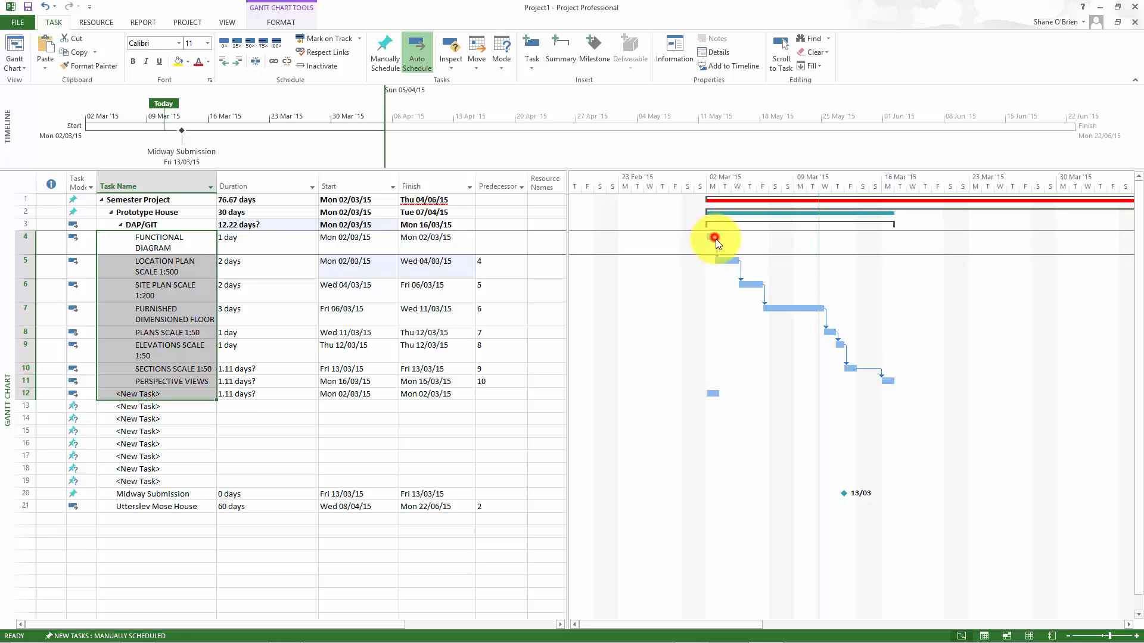
Drag the Functional Diagram bar to start on Tue 03/03/15 and cancel the Planning Wizard's further move
drag(715, 240, 753, 239)
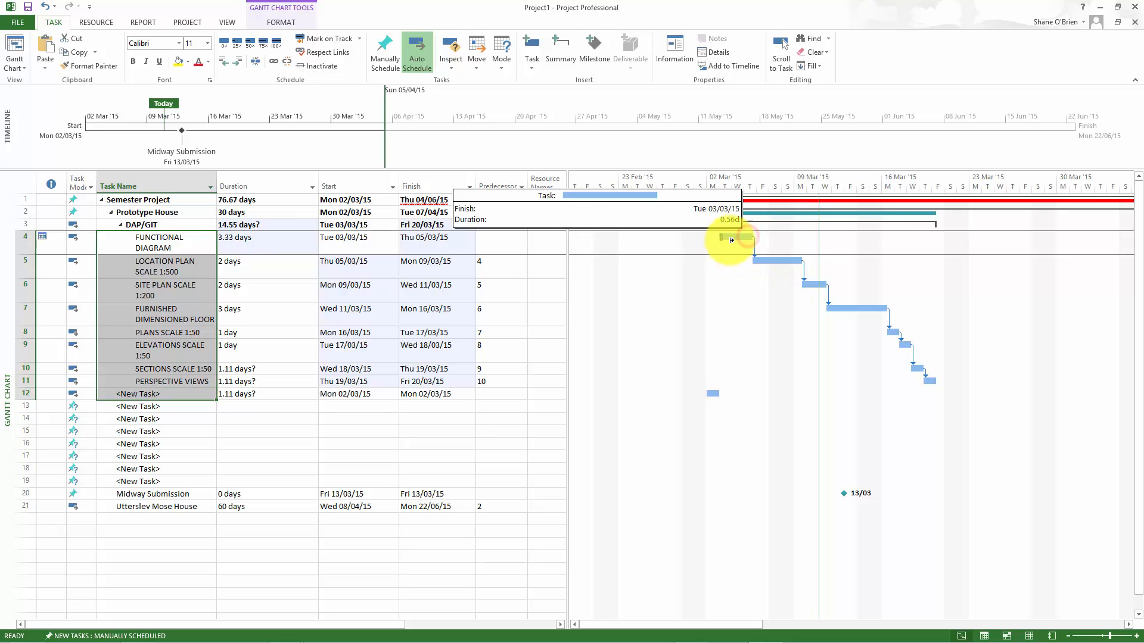
drag(734, 242, 730, 249)
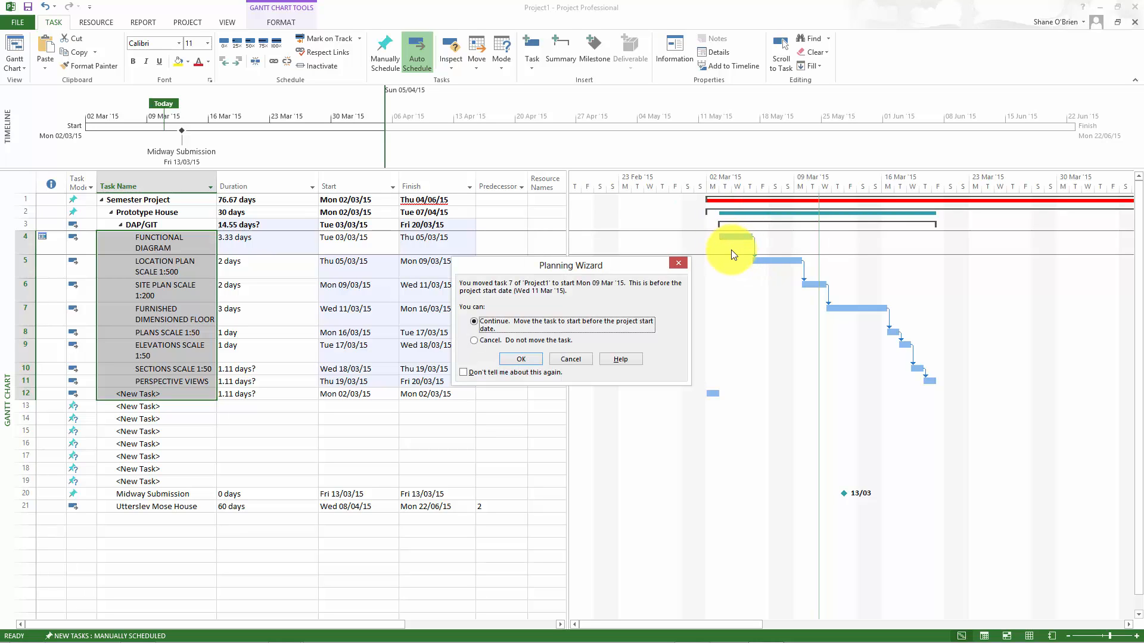
click(569, 360)
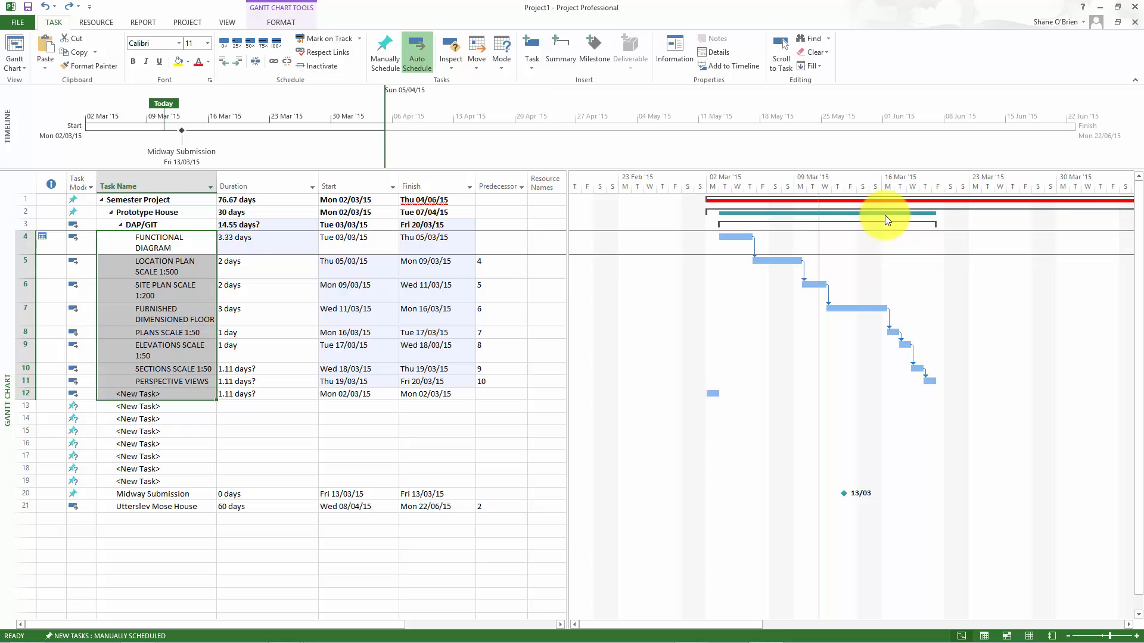
click(465, 430)
click(492, 406)
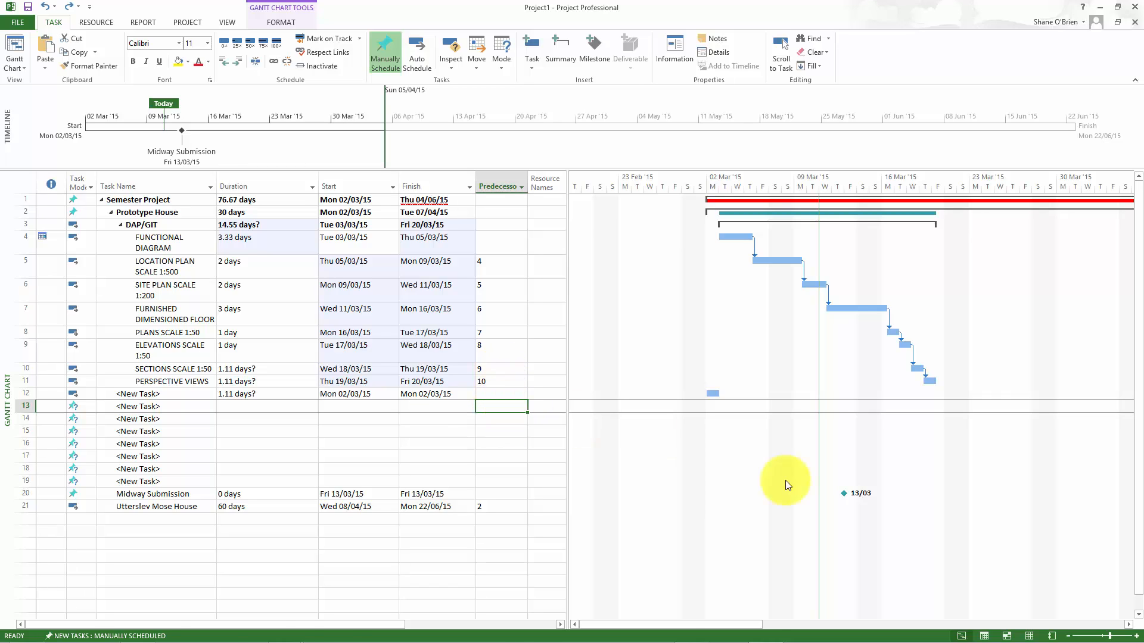
mouse_move(923, 641)
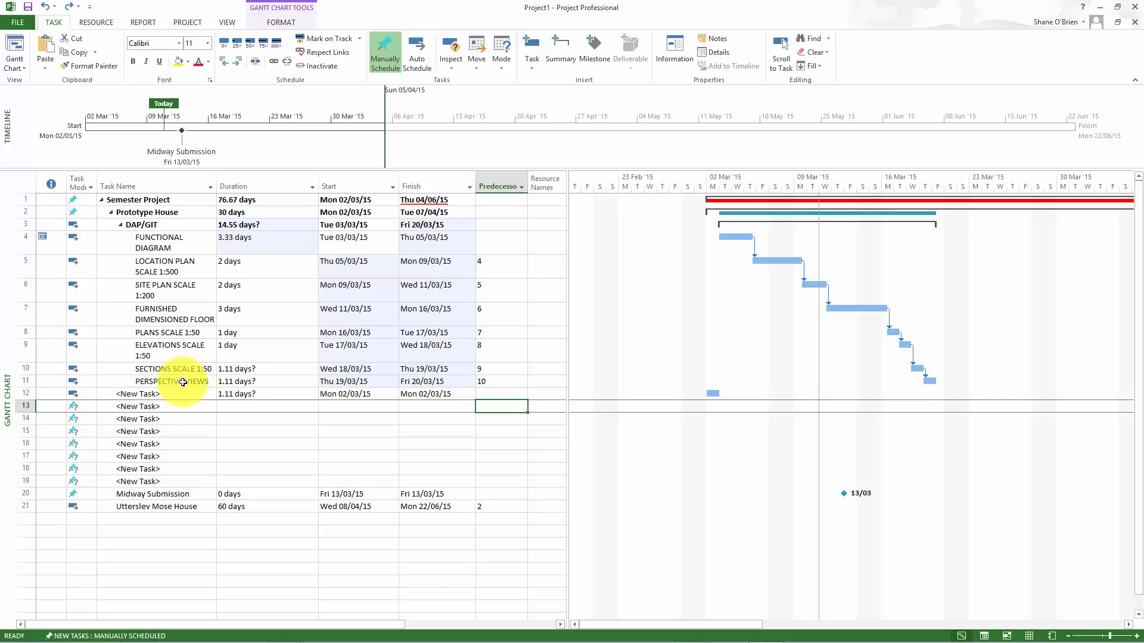
click(352, 406)
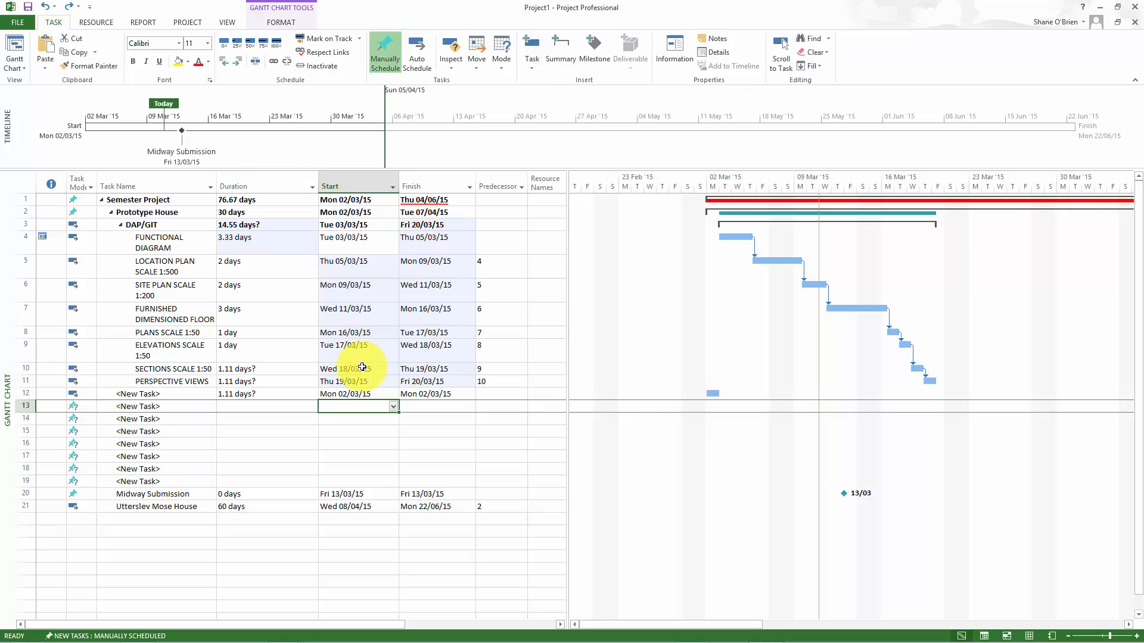